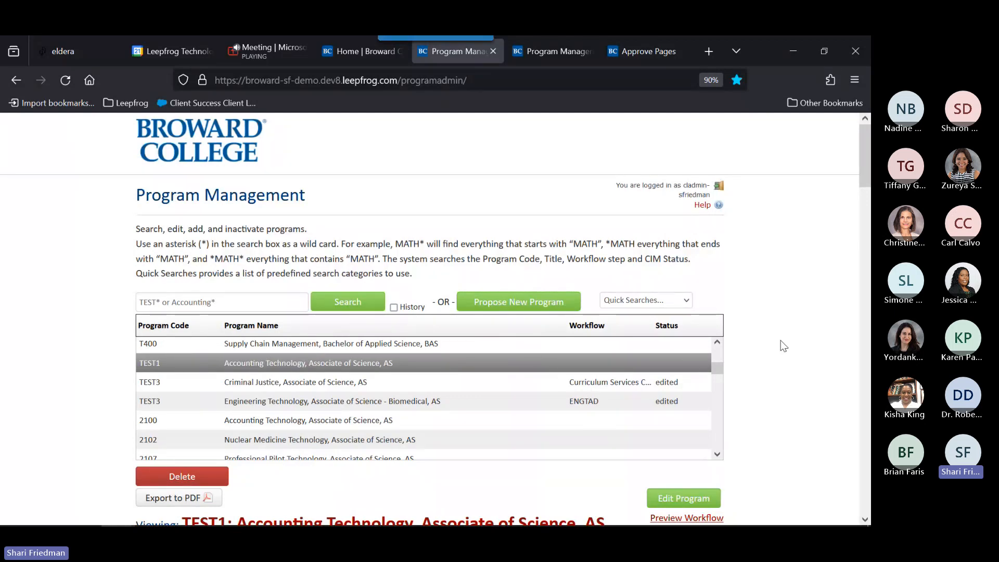
Step: Review the record of the TEST1 Accounting Technology program, including its history and Program Information details
{"action": "scroll", "coordinate": [781, 342], "scroll_direction": "down", "scroll_amount": 3}
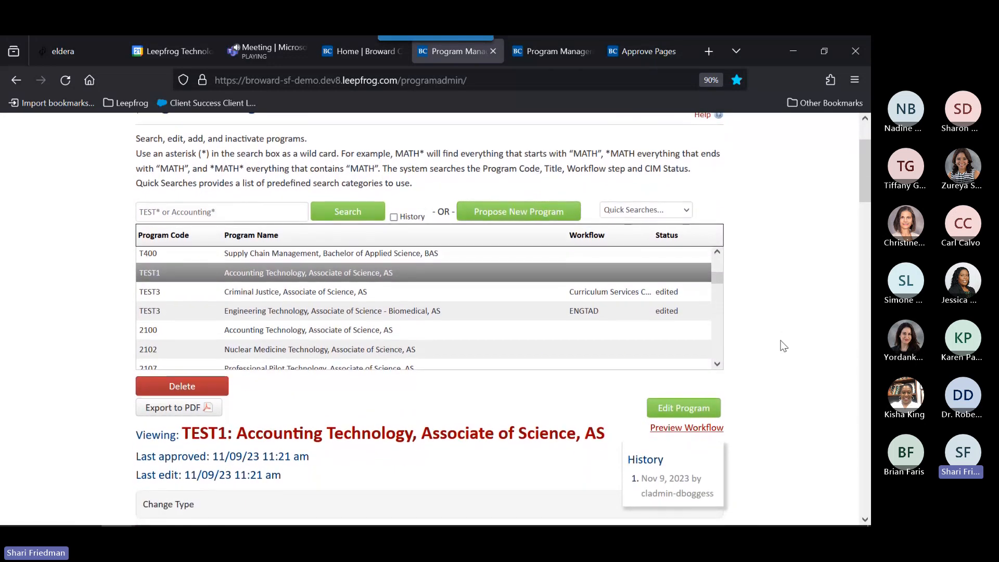
{"action": "scroll", "coordinate": [783, 346], "scroll_direction": "down", "scroll_amount": 1}
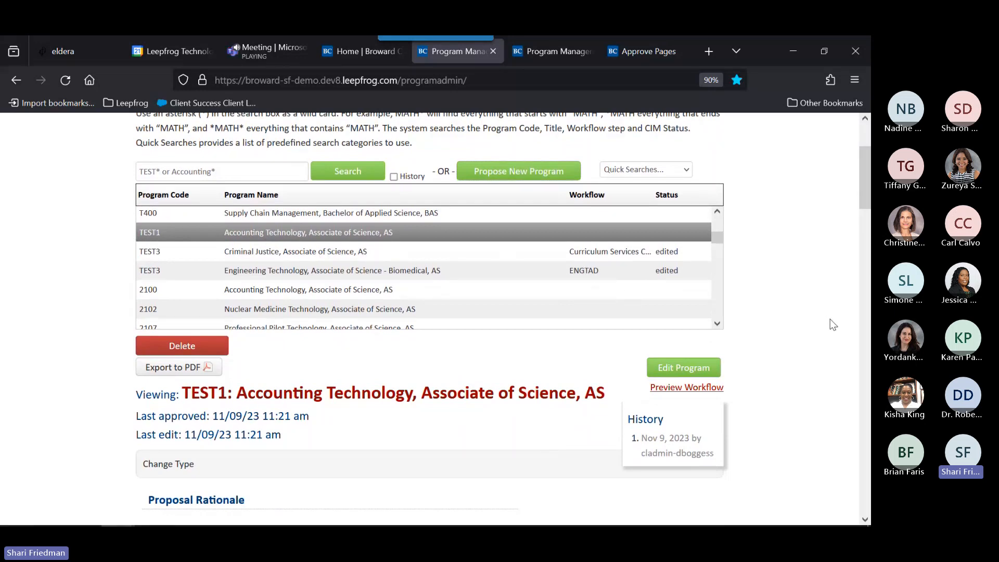
{"action": "scroll", "coordinate": [824, 317], "scroll_direction": "down", "scroll_amount": 1}
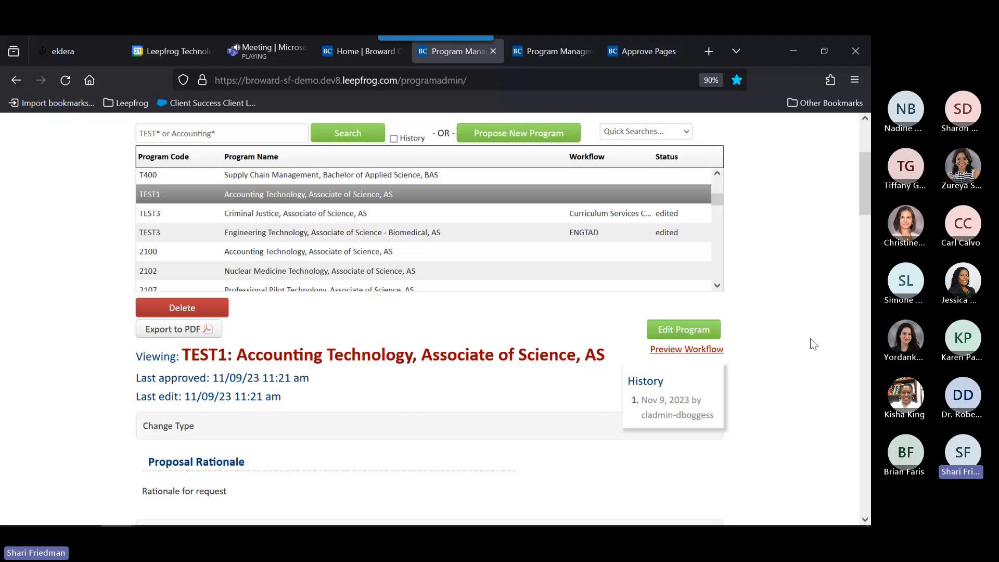
{"action": "scroll", "coordinate": [811, 339], "scroll_direction": "down", "scroll_amount": 3}
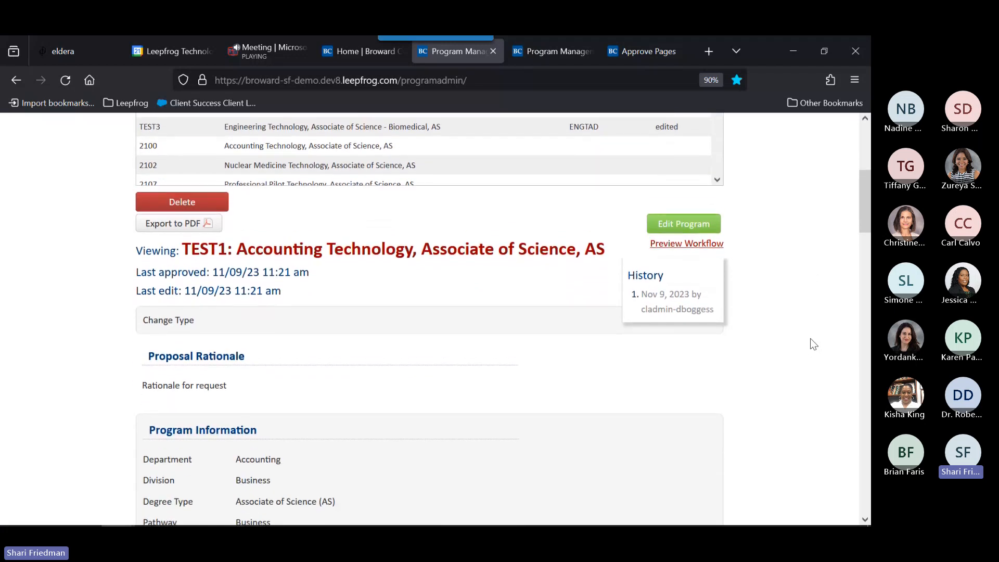
{"action": "scroll", "coordinate": [810, 338], "scroll_direction": "down", "scroll_amount": 2}
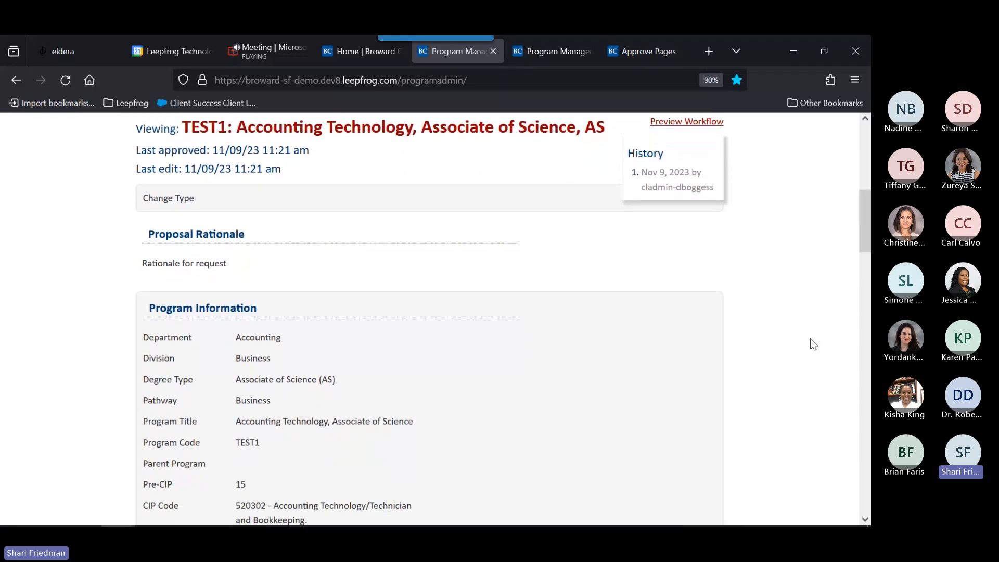
{"action": "scroll", "coordinate": [810, 339], "scroll_direction": "down", "scroll_amount": 2}
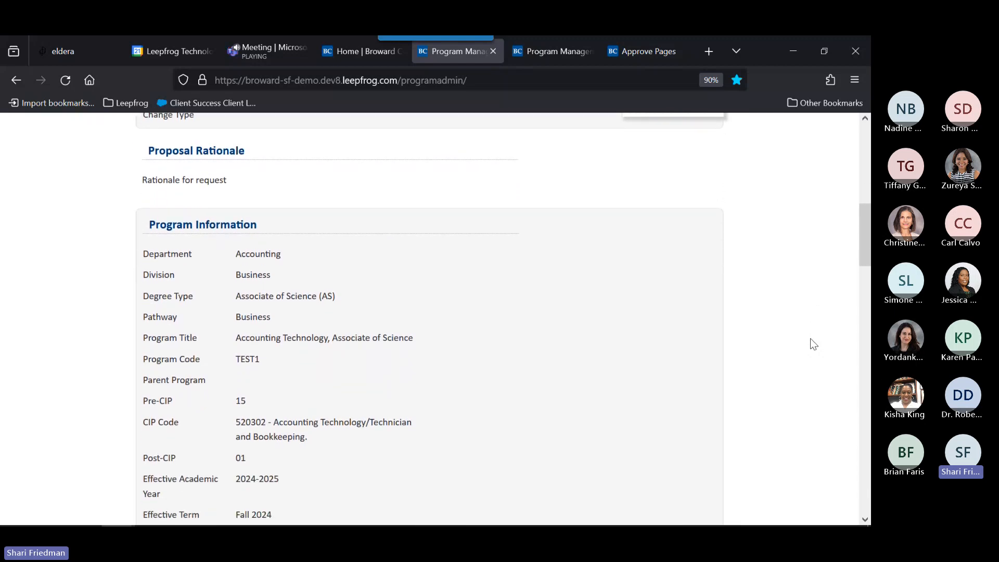
{"action": "scroll", "coordinate": [810, 338], "scroll_direction": "down", "scroll_amount": 1}
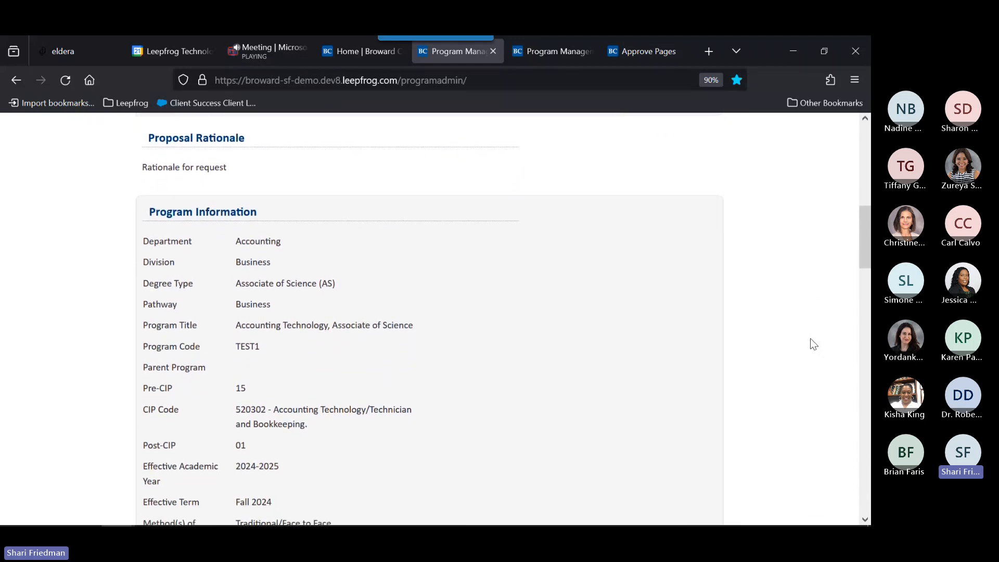
Step: Open the TEST1 Accounting Technology program for editing and shift its edit window clear of the screen edge
{"action": "scroll", "coordinate": [810, 340], "scroll_direction": "up", "scroll_amount": 3}
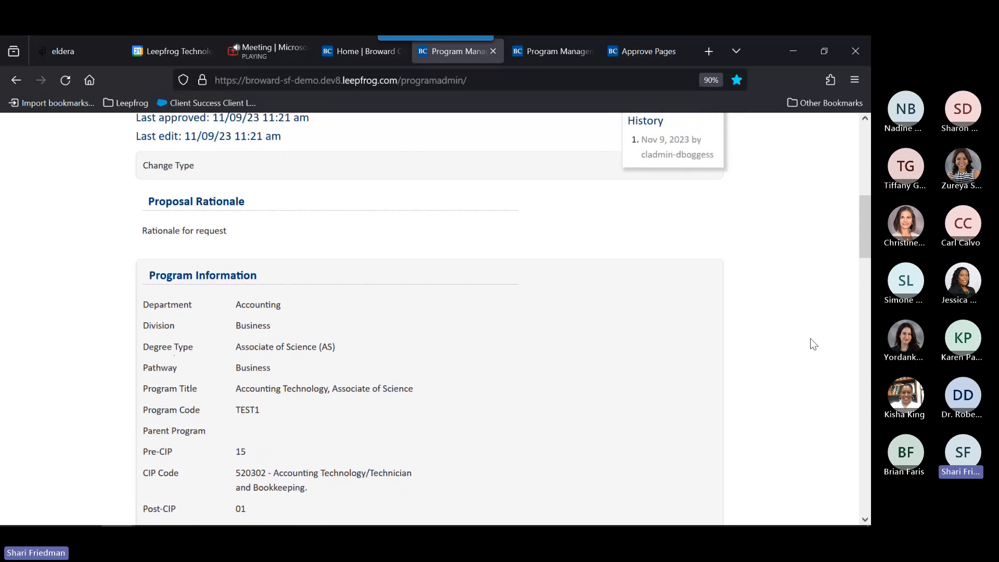
{"action": "scroll", "coordinate": [810, 338], "scroll_direction": "up", "scroll_amount": 1}
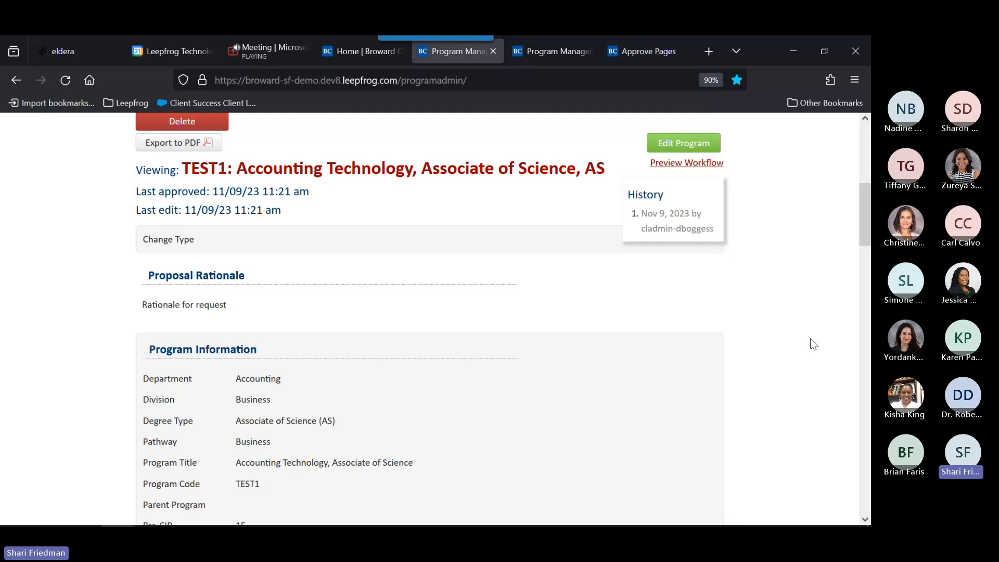
{"action": "scroll", "coordinate": [810, 339], "scroll_direction": "up", "scroll_amount": 3}
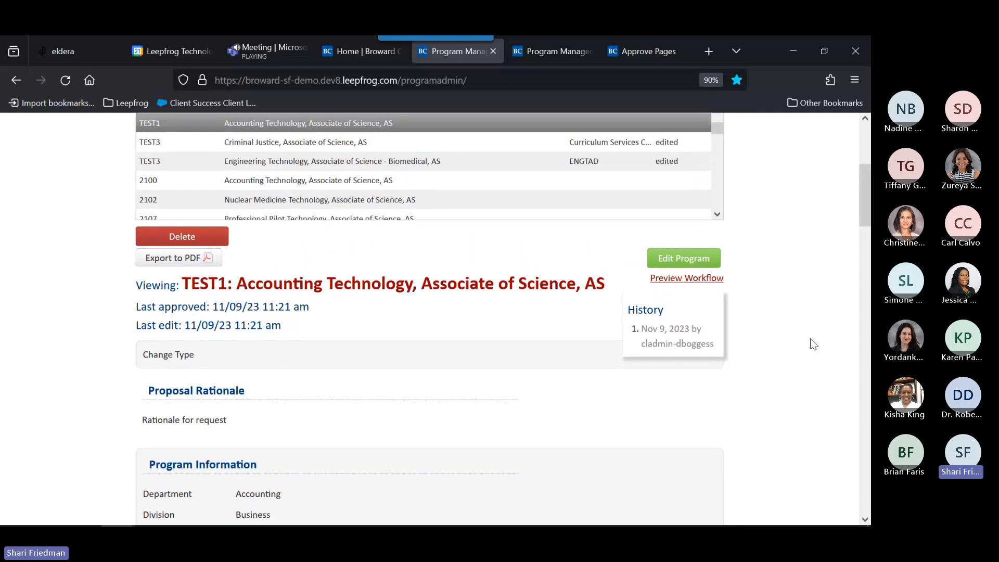
{"action": "scroll", "coordinate": [810, 339], "scroll_direction": "up", "scroll_amount": 2}
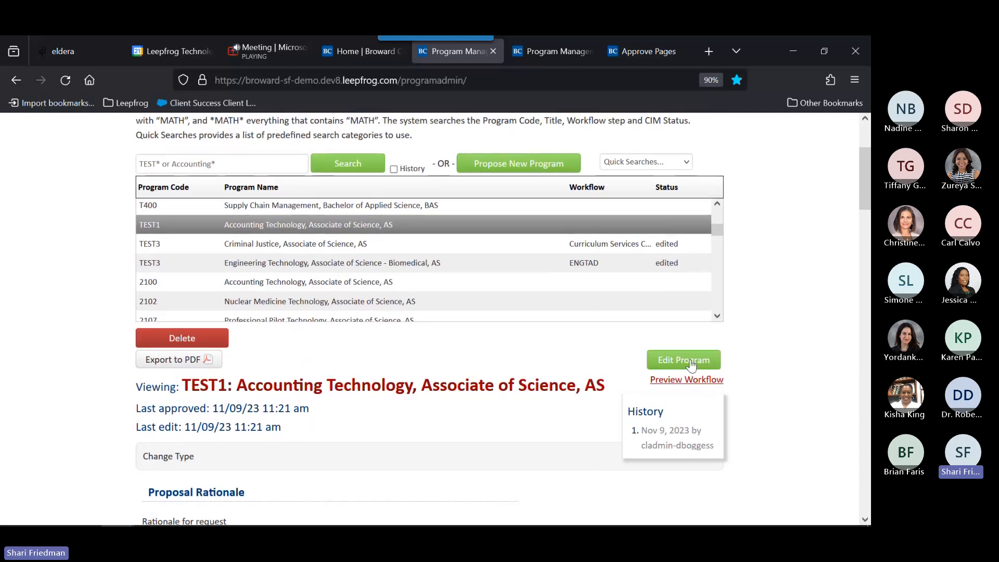
{"action": "left_click", "coordinate": [663, 361]}
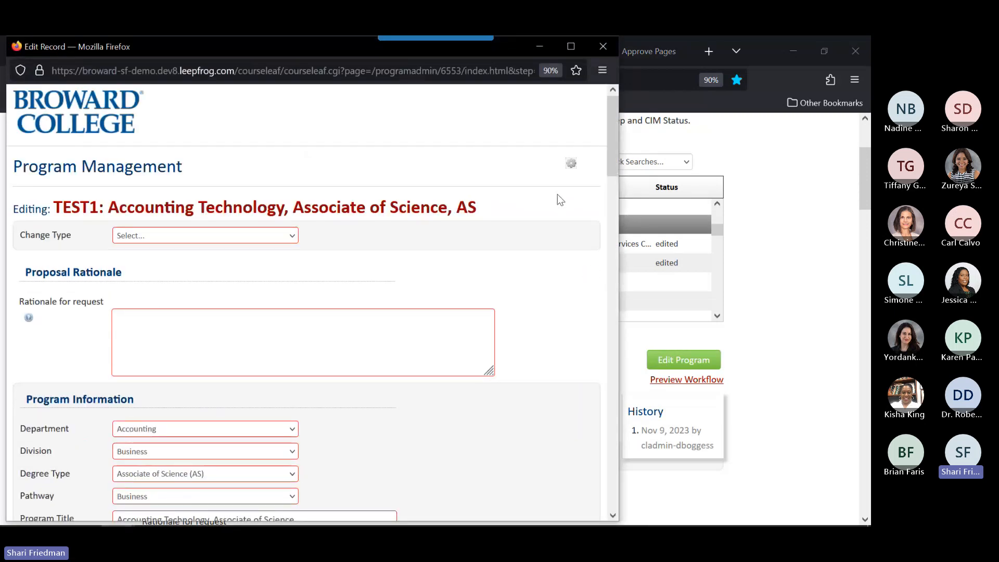
{"action": "left_click_drag", "start_coordinate": [507, 47], "coordinate": [579, 48]}
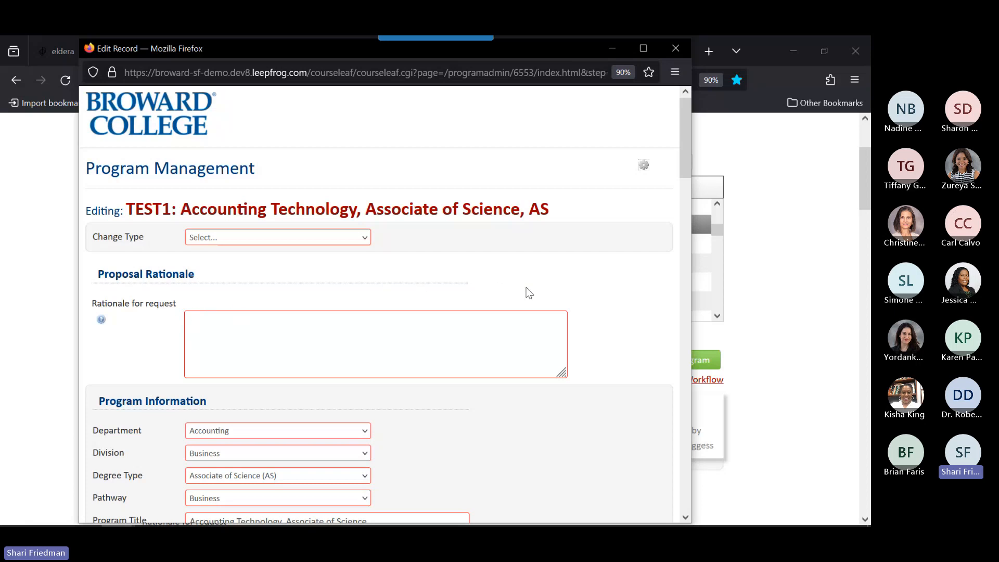
Step: Examine the Change Type options at the start of the TEST1 program's edit form, leaving the field unset
{"action": "scroll", "coordinate": [622, 292], "scroll_direction": "down", "scroll_amount": 2}
{"action": "scroll", "coordinate": [621, 290], "scroll_direction": "down", "scroll_amount": 3}
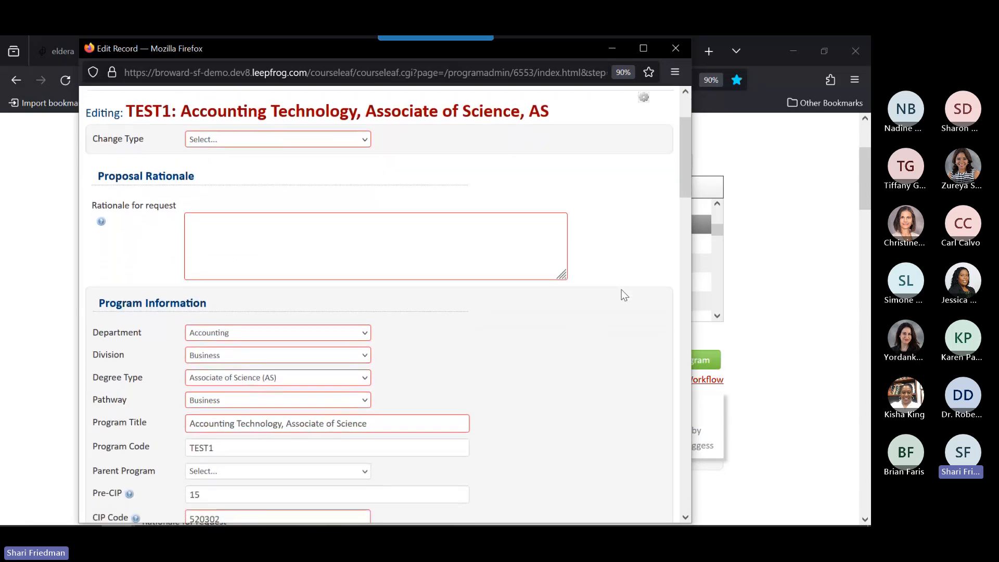
{"action": "scroll", "coordinate": [621, 290], "scroll_direction": "up", "scroll_amount": 1}
{"action": "scroll", "coordinate": [621, 289], "scroll_direction": "up", "scroll_amount": 2}
{"action": "scroll", "coordinate": [621, 289], "scroll_direction": "up", "scroll_amount": 1}
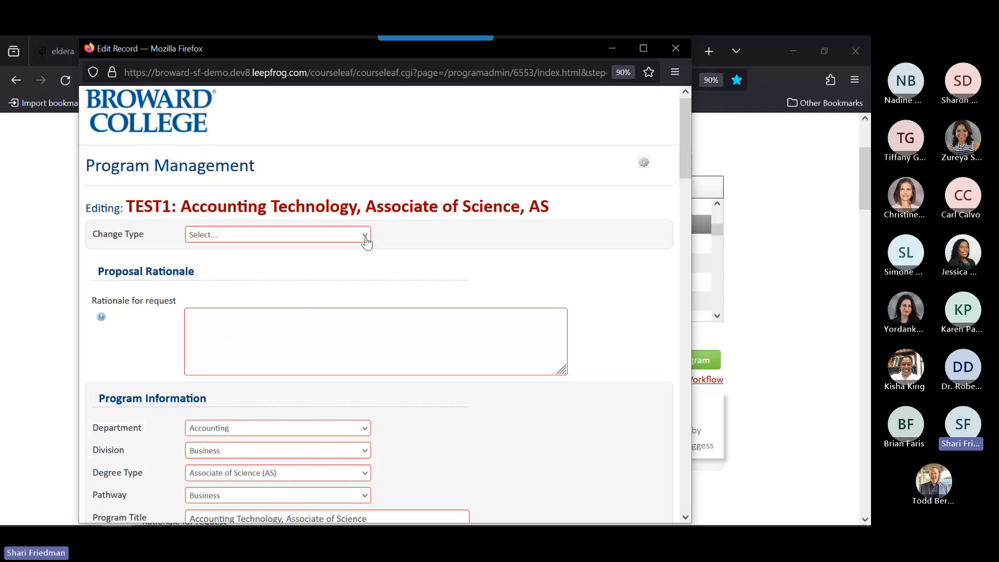
{"action": "left_click", "coordinate": [366, 240]}
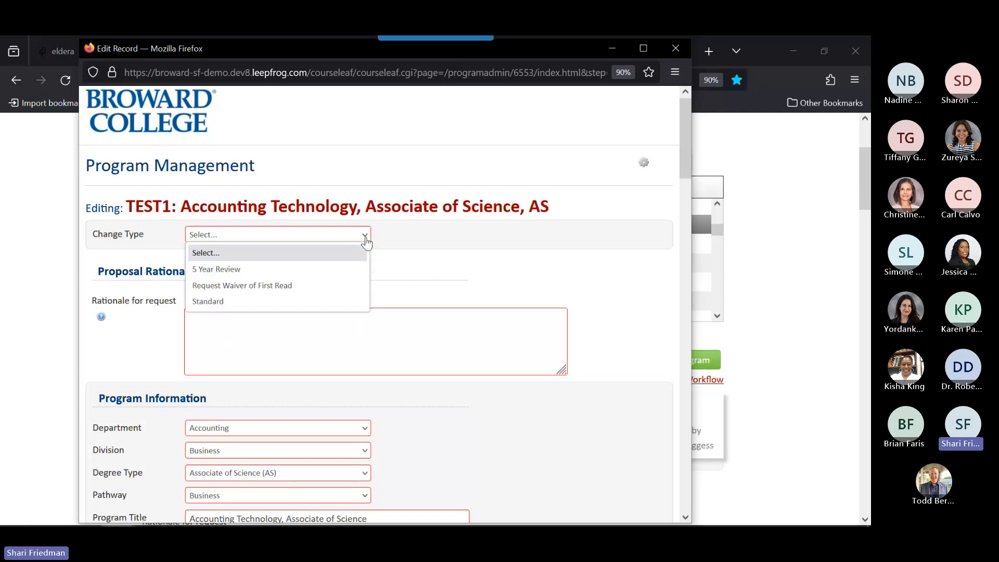
{"action": "left_click", "coordinate": [404, 265]}
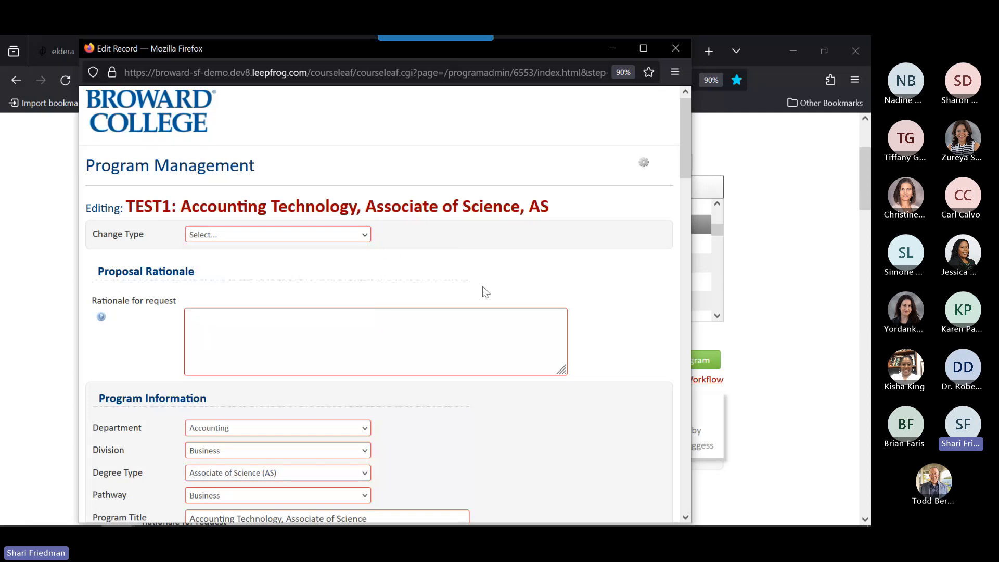
Step: Examine the Proposal Rationale and Program Information fields and read the help note for Method(s) of Delivery
{"action": "scroll", "coordinate": [666, 320], "scroll_direction": "down", "scroll_amount": 2}
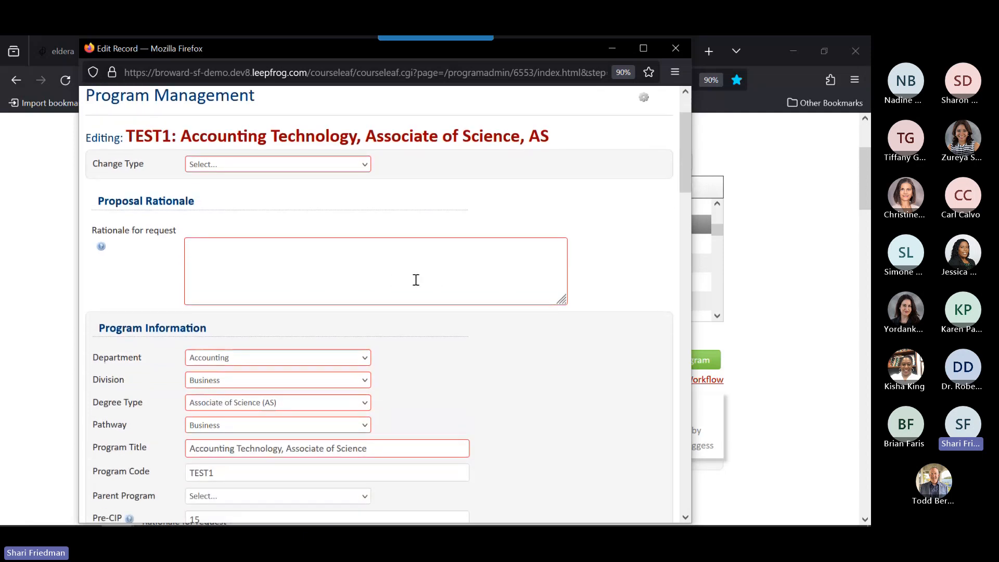
{"action": "scroll", "coordinate": [554, 367], "scroll_direction": "down", "scroll_amount": 4}
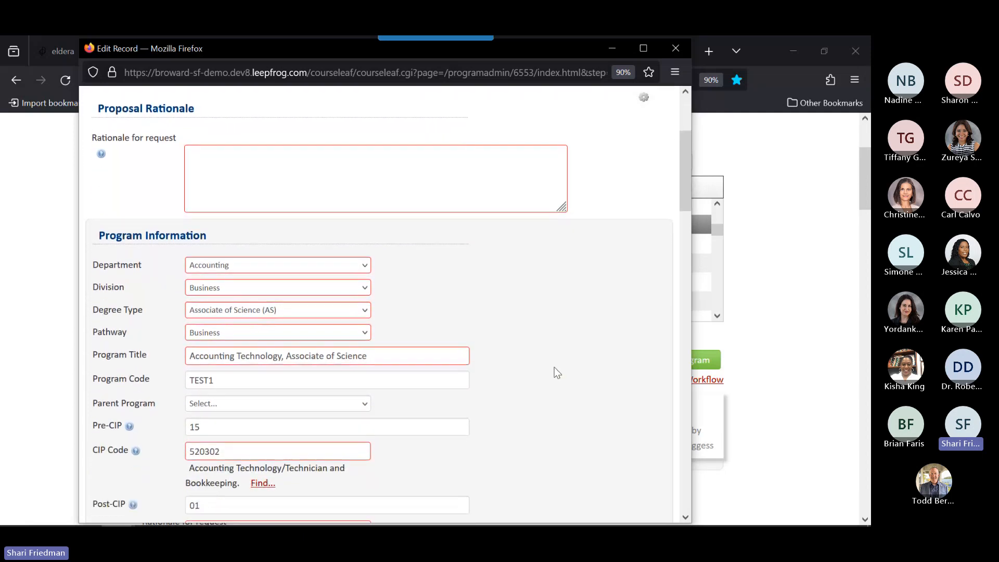
{"action": "scroll", "coordinate": [554, 366], "scroll_direction": "down", "scroll_amount": 3}
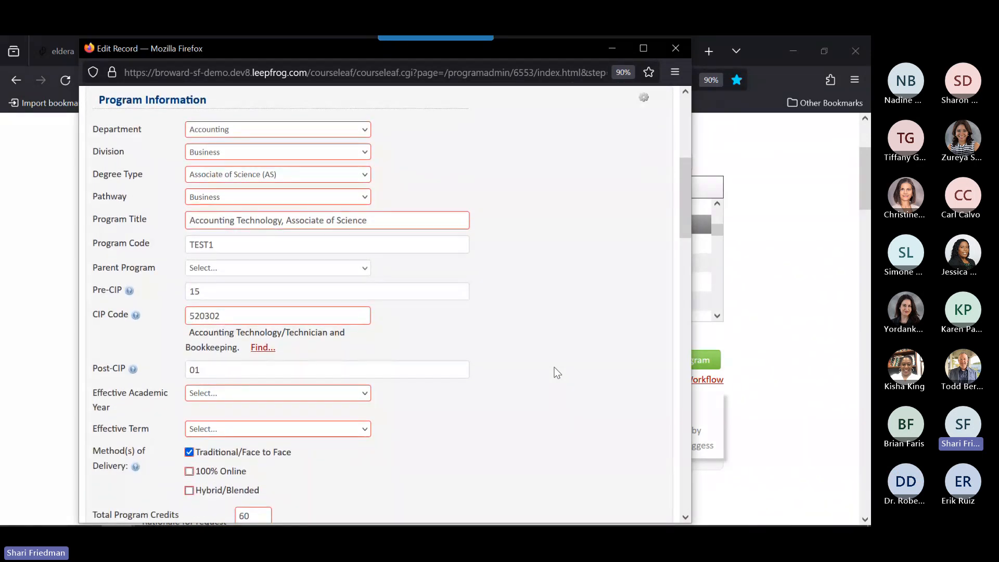
{"action": "scroll", "coordinate": [554, 367], "scroll_direction": "down", "scroll_amount": 1}
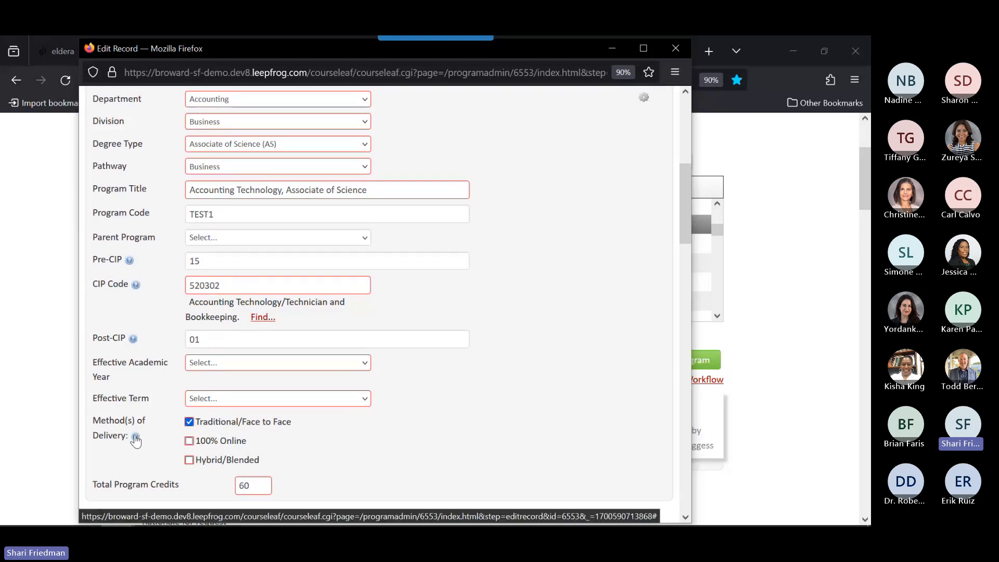
{"action": "mouse_move", "coordinate": [136, 442]}
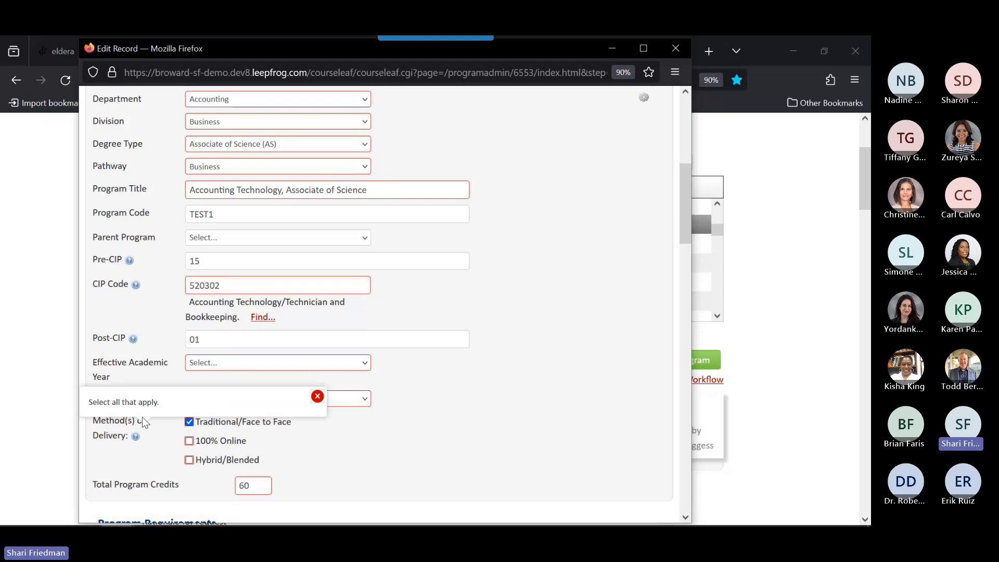
{"action": "left_click", "coordinate": [317, 397]}
Step: Preview the Accounting General (ACG) courses offered for a Course List table in Required Courses, without inserting the table
{"action": "scroll", "coordinate": [448, 436], "scroll_direction": "down", "scroll_amount": 3}
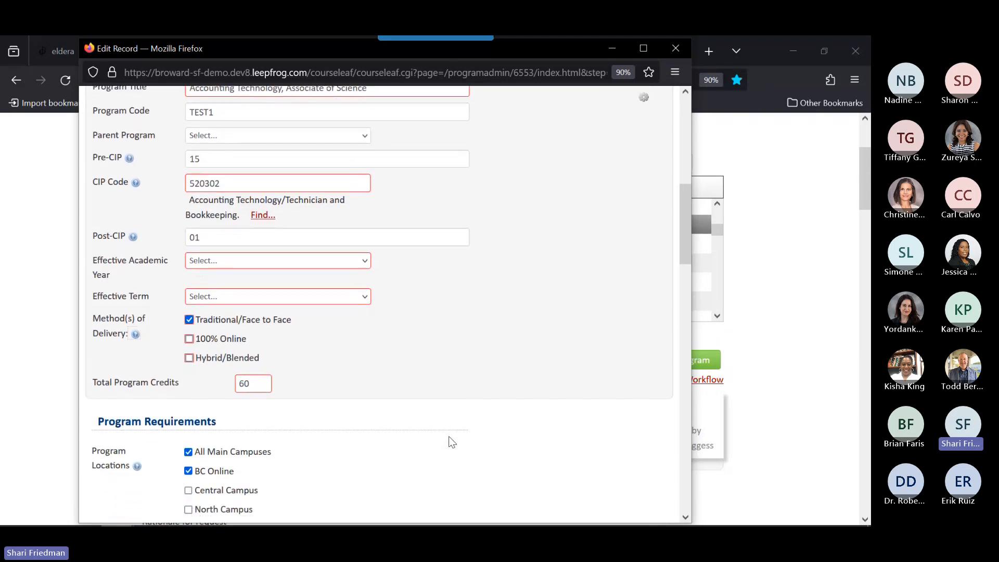
{"action": "scroll", "coordinate": [449, 438], "scroll_direction": "down", "scroll_amount": 2}
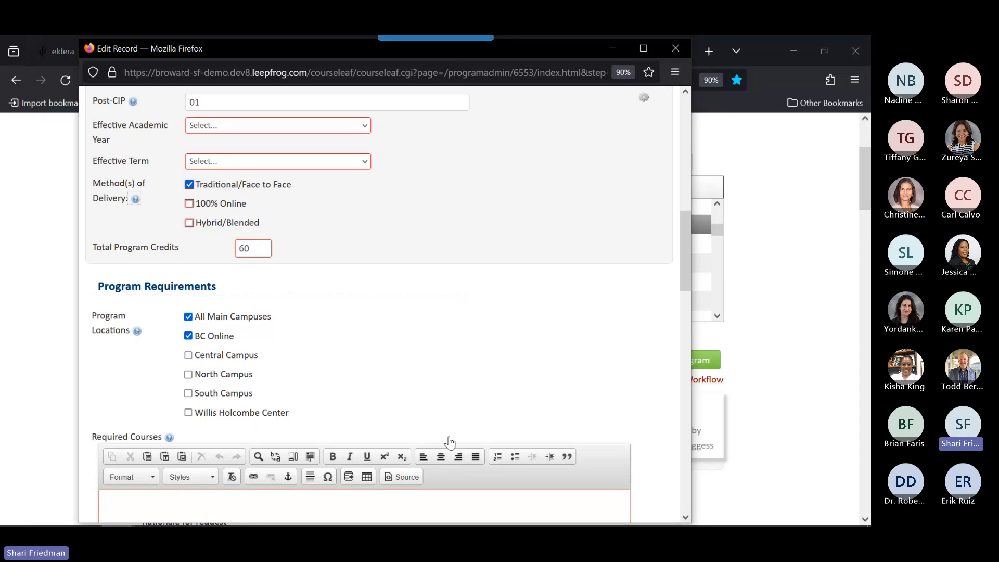
{"action": "scroll", "coordinate": [450, 443], "scroll_direction": "down", "scroll_amount": 3}
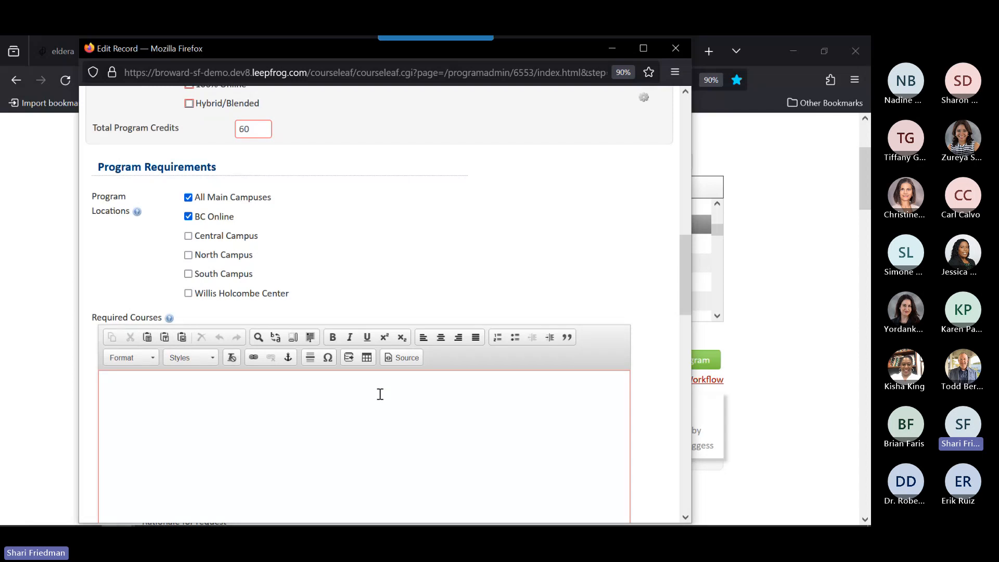
{"action": "left_click", "coordinate": [368, 358]}
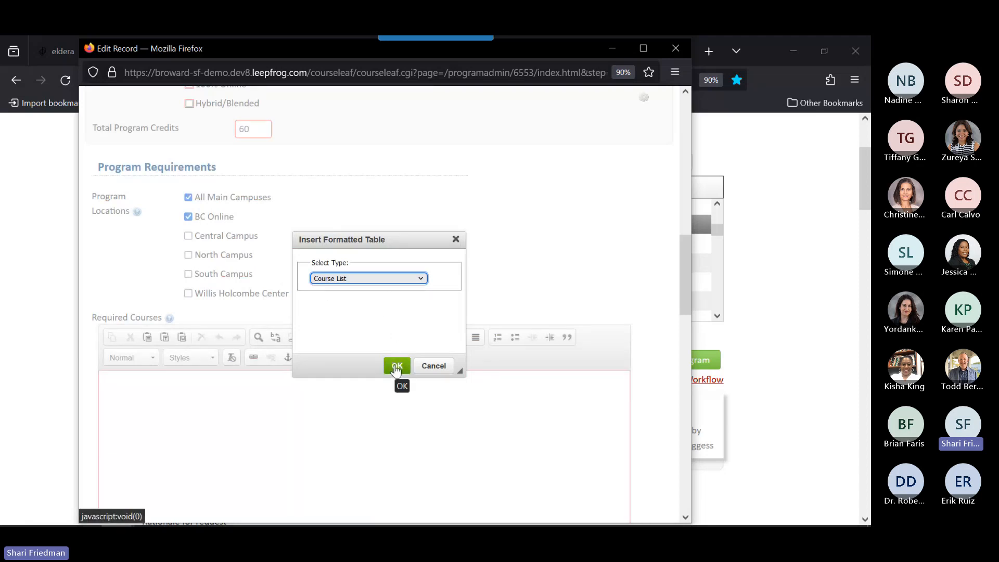
{"action": "left_click", "coordinate": [395, 367]}
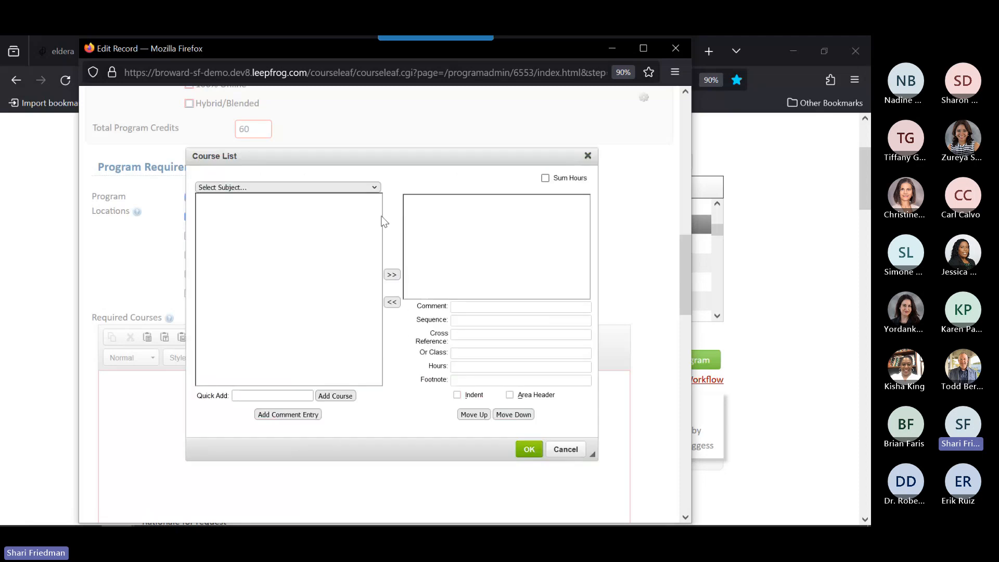
{"action": "left_click", "coordinate": [375, 188]}
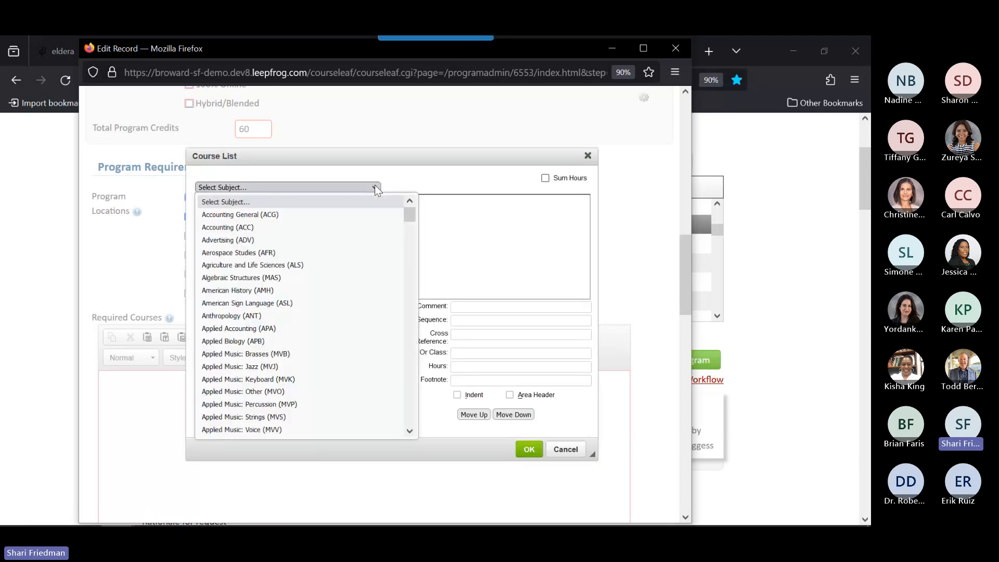
{"action": "left_click", "coordinate": [267, 215]}
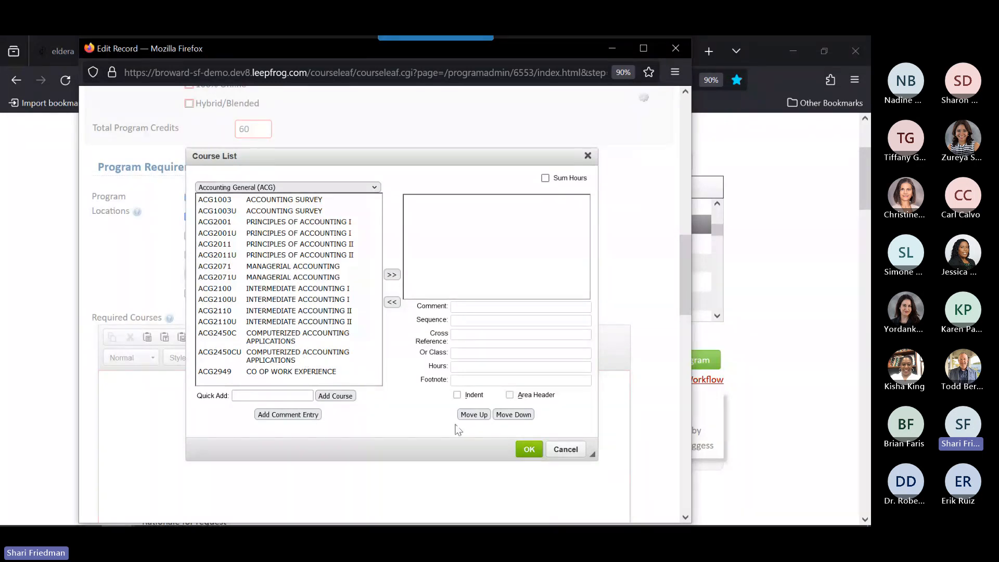
{"action": "left_click", "coordinate": [565, 453]}
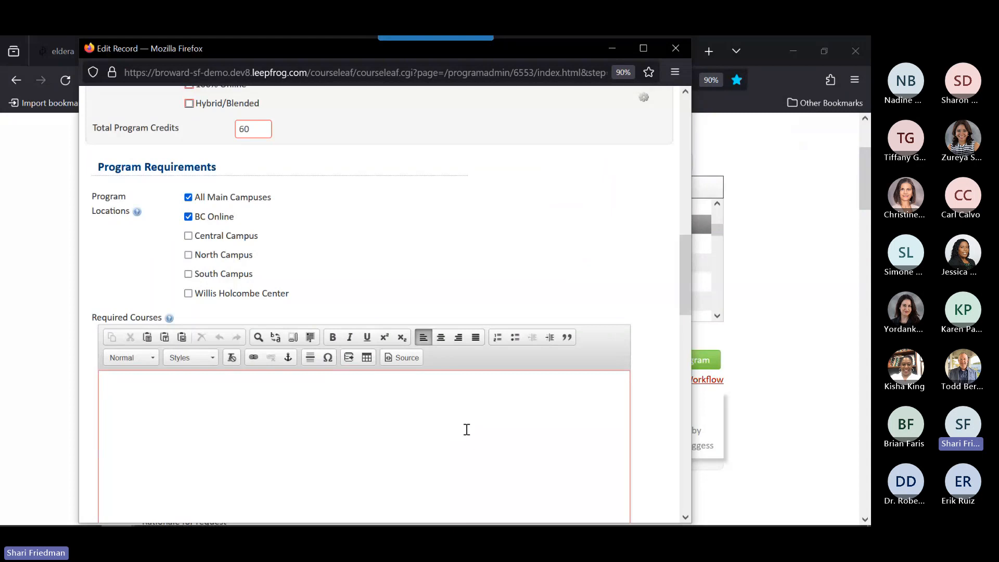
Step: Examine the Program Electives course list and the Embedded Curriculum and Career Ladder sections of the form
{"action": "scroll", "coordinate": [467, 429], "scroll_direction": "down", "scroll_amount": 5}
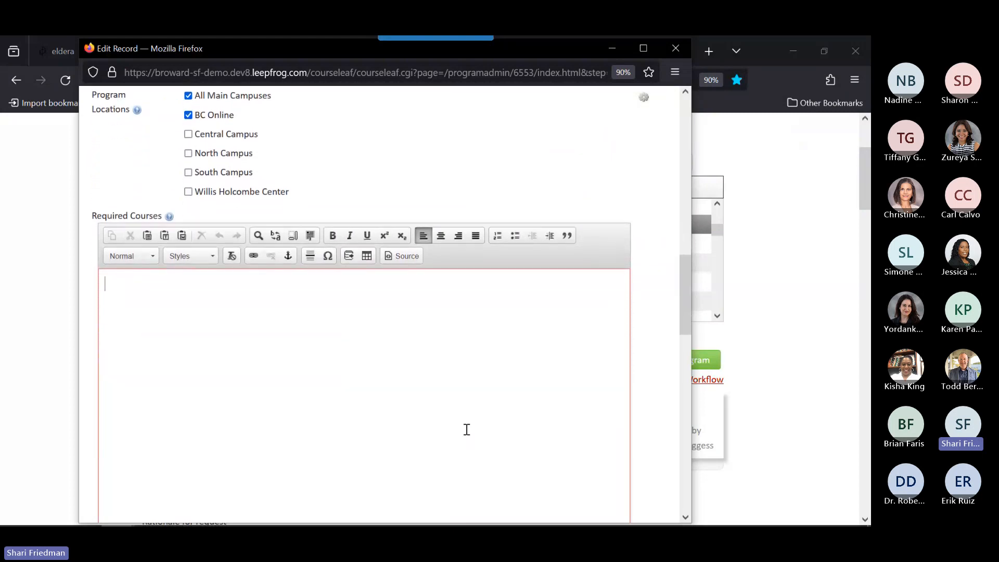
{"action": "scroll", "coordinate": [467, 429], "scroll_direction": "down", "scroll_amount": 4}
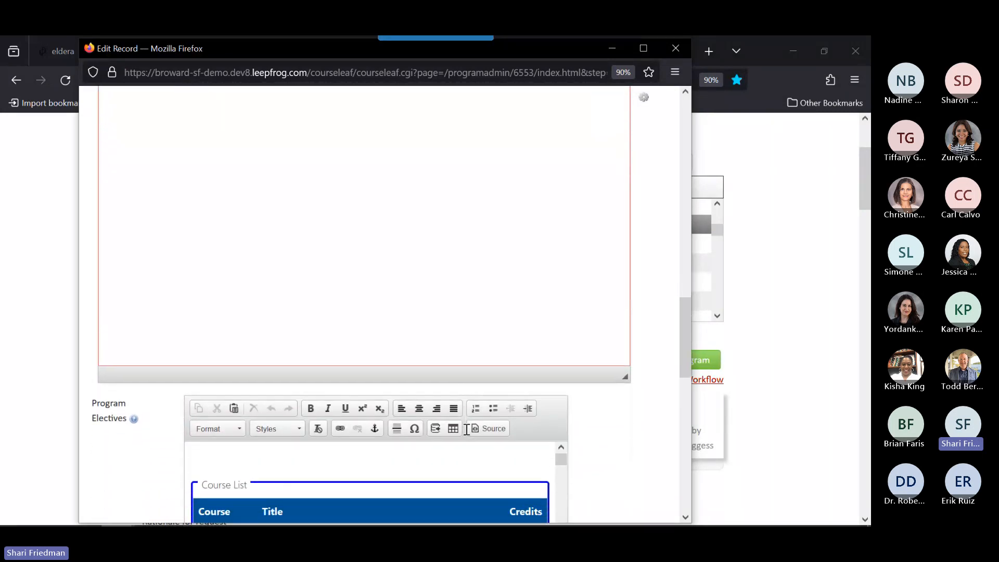
{"action": "scroll", "coordinate": [467, 432], "scroll_direction": "down", "scroll_amount": 5}
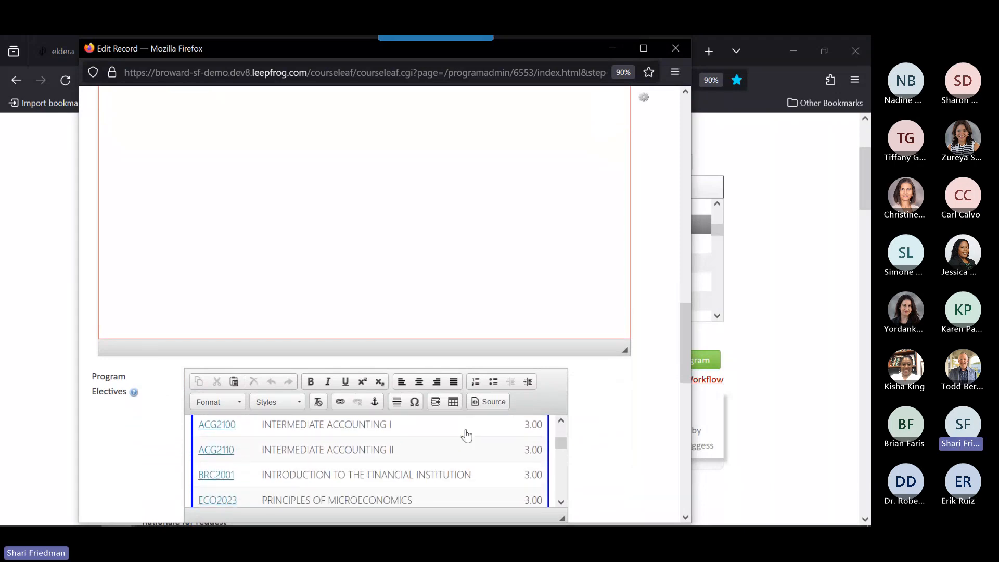
{"action": "scroll", "coordinate": [467, 436], "scroll_direction": "down", "scroll_amount": 1}
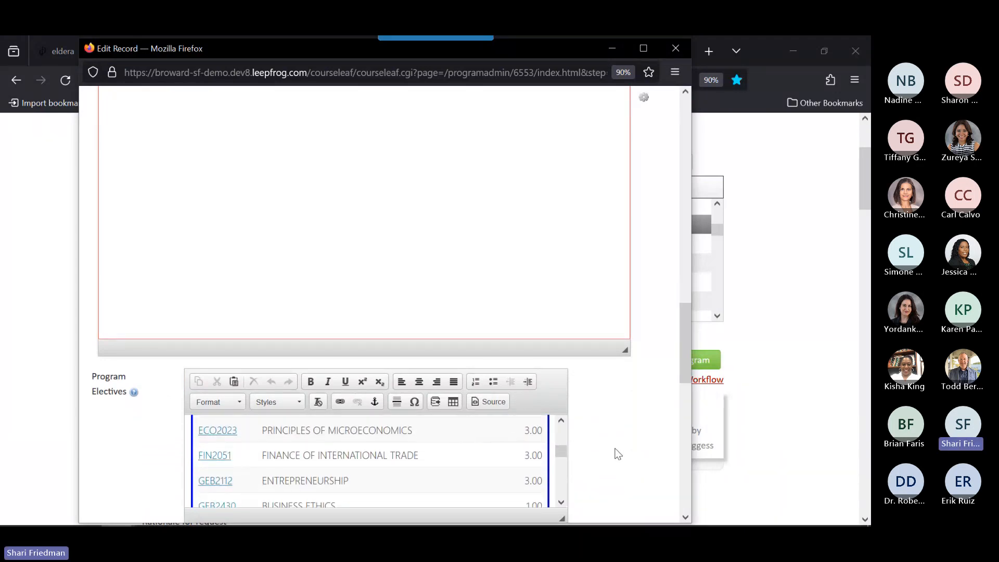
{"action": "scroll", "coordinate": [616, 452], "scroll_direction": "down", "scroll_amount": 3}
{"action": "scroll", "coordinate": [616, 453], "scroll_direction": "down", "scroll_amount": 6}
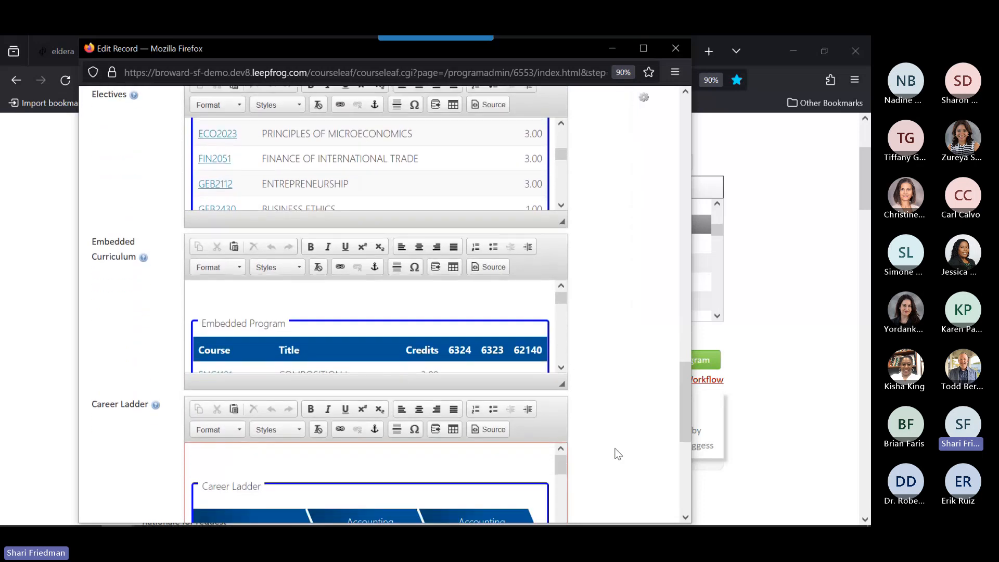
Step: Examine the Program Learning Outcomes and Attachments sections of the TEST1 edit form, and close the form without saving
{"action": "scroll", "coordinate": [617, 453], "scroll_direction": "down", "scroll_amount": 5}
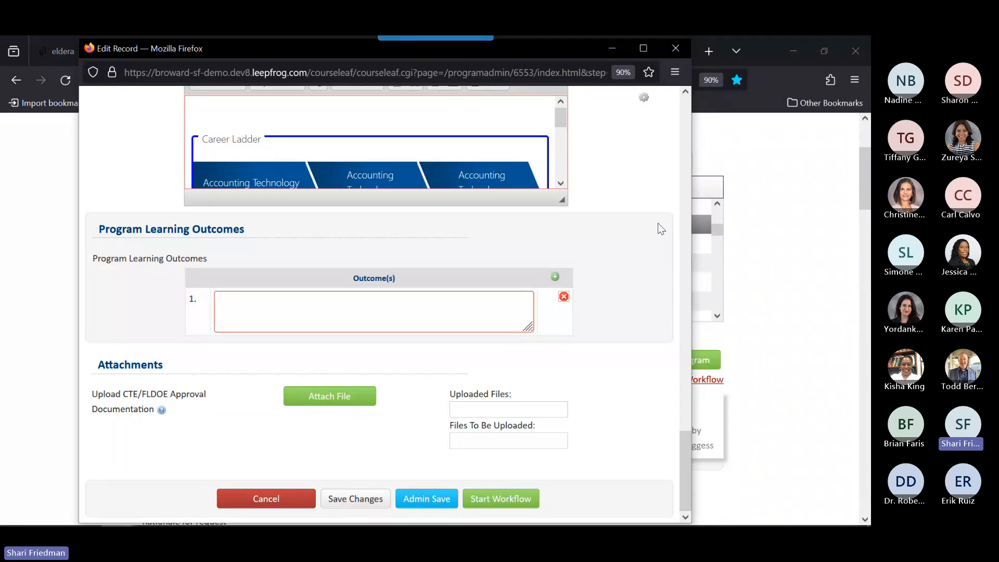
{"action": "scroll", "coordinate": [658, 223], "scroll_direction": "up", "scroll_amount": 10}
{"action": "scroll", "coordinate": [657, 222], "scroll_direction": "up", "scroll_amount": 15}
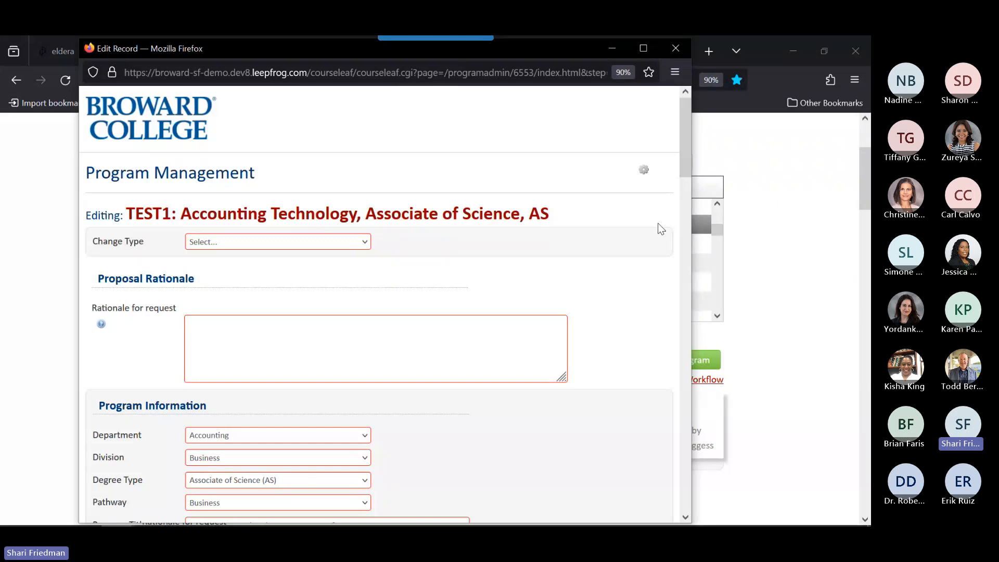
{"action": "left_click", "coordinate": [676, 48]}
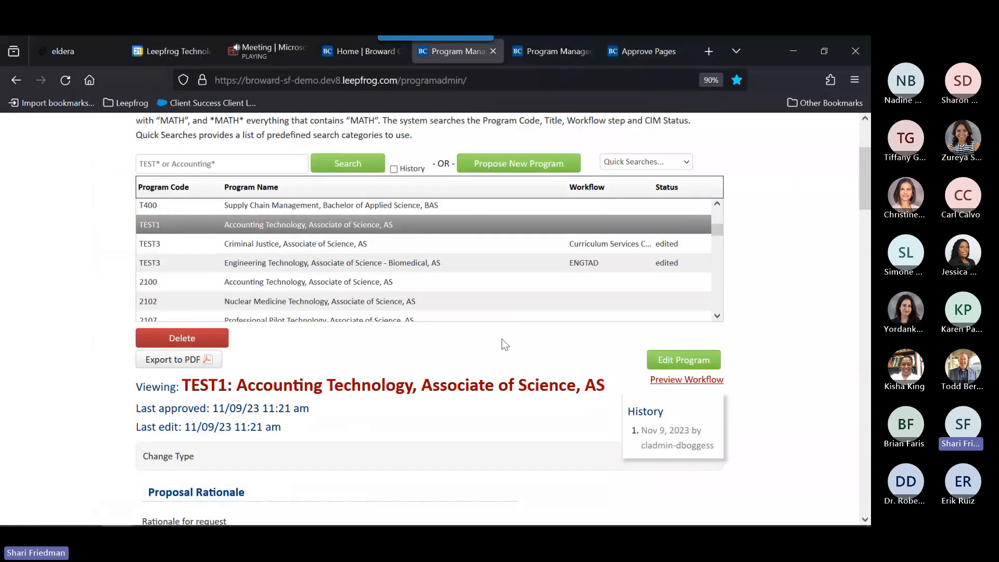
Step: Open the TEST3 Criminal Justice, Associate of Science program and examine its proposal rationale, workflow steps and approval path
{"action": "scroll", "coordinate": [498, 340], "scroll_direction": "up", "scroll_amount": 2}
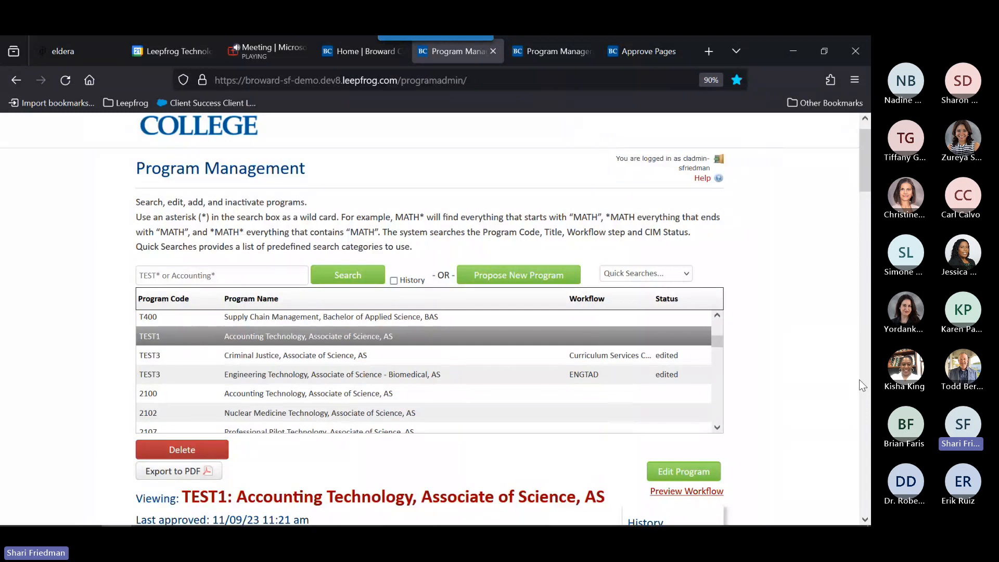
{"action": "scroll", "coordinate": [775, 292], "scroll_direction": "down", "scroll_amount": 1}
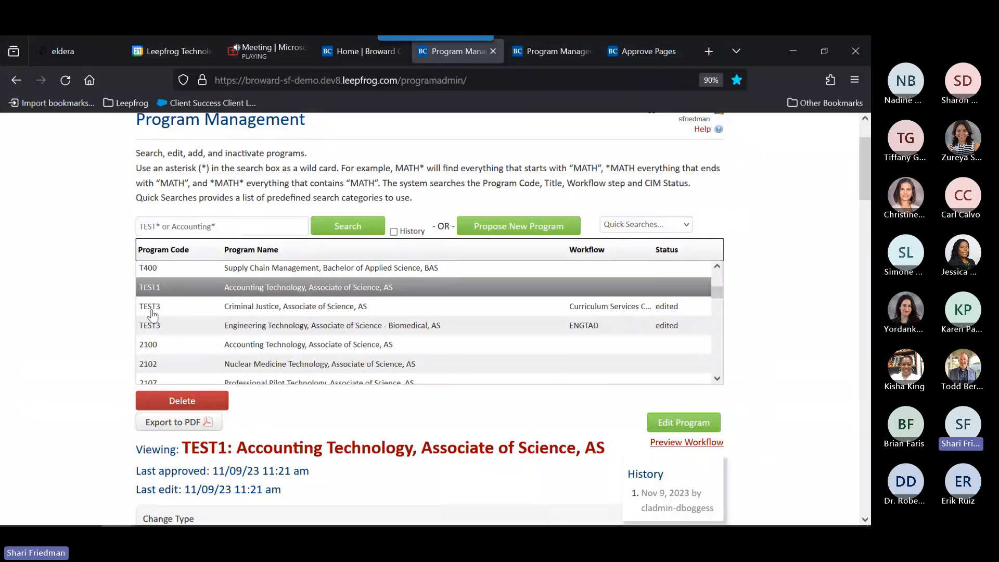
{"action": "left_click", "coordinate": [253, 307]}
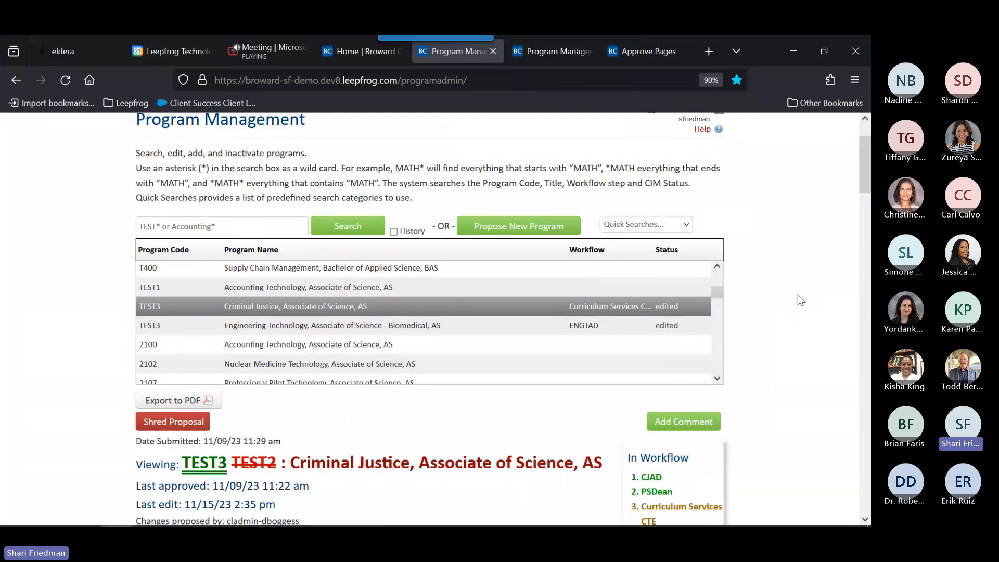
{"action": "scroll", "coordinate": [800, 300], "scroll_direction": "down", "scroll_amount": 3}
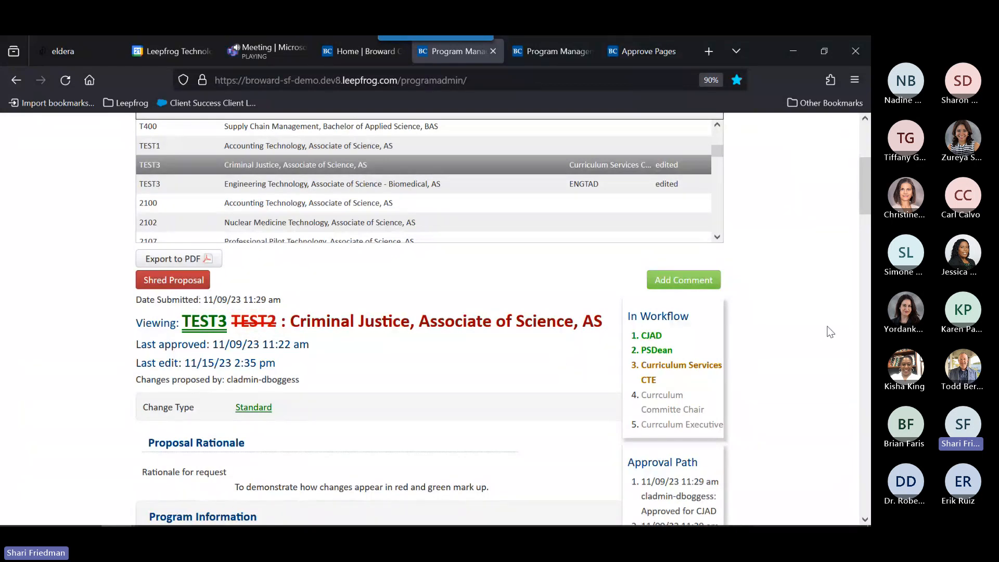
{"action": "scroll", "coordinate": [830, 327], "scroll_direction": "down", "scroll_amount": 2}
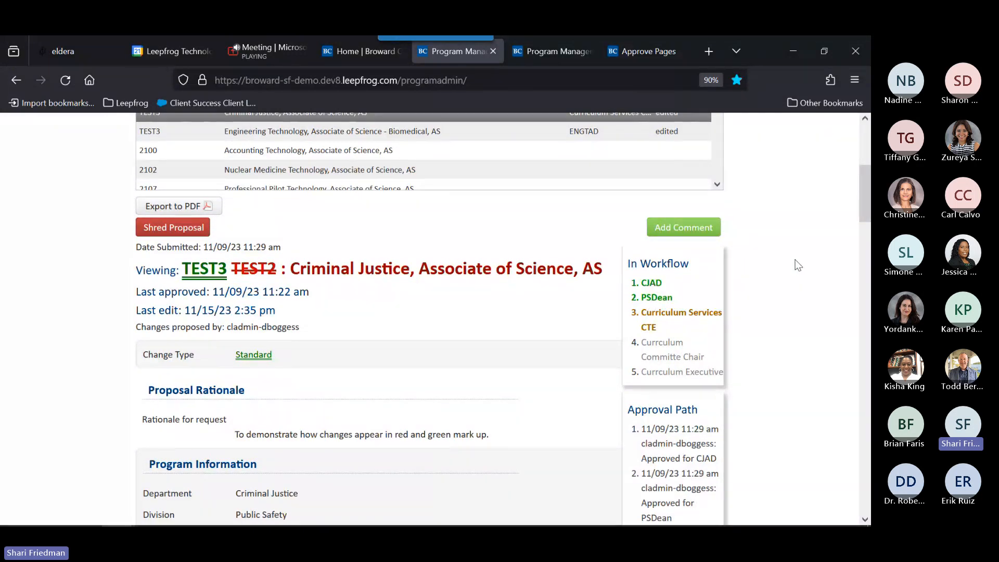
{"action": "scroll", "coordinate": [797, 266], "scroll_direction": "down", "scroll_amount": 1}
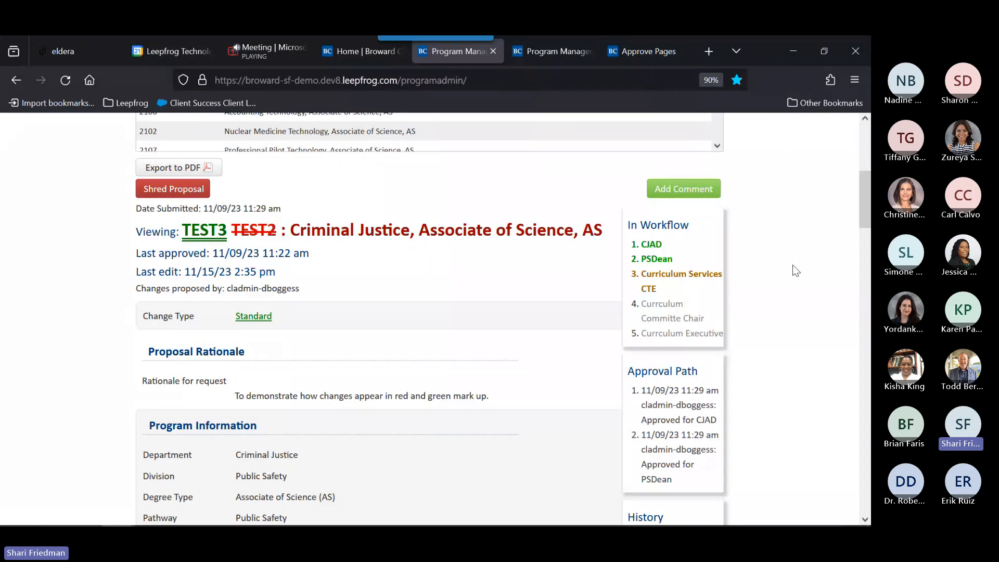
{"action": "scroll", "coordinate": [795, 270], "scroll_direction": "up", "scroll_amount": 1}
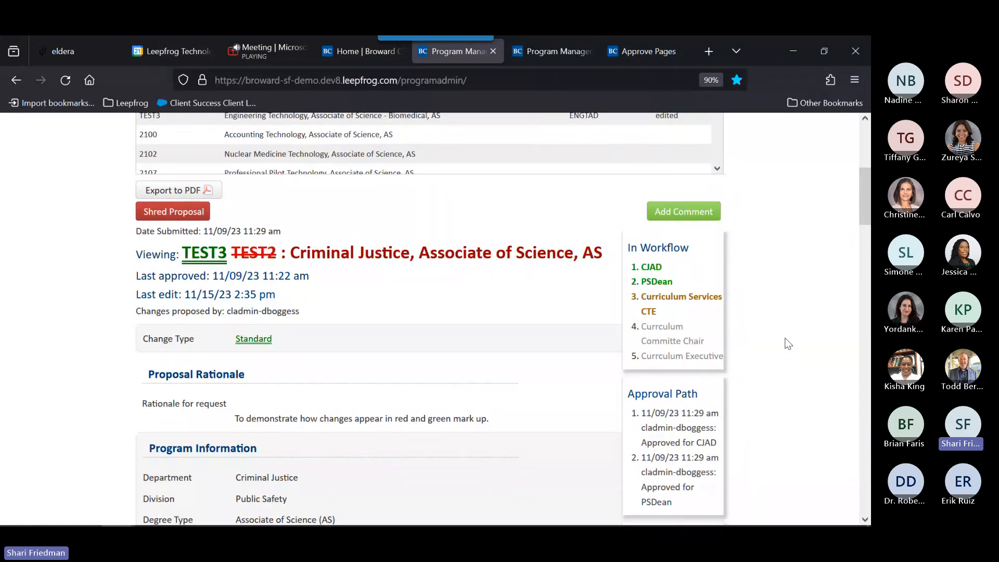
{"action": "scroll", "coordinate": [814, 283], "scroll_direction": "up", "scroll_amount": 4}
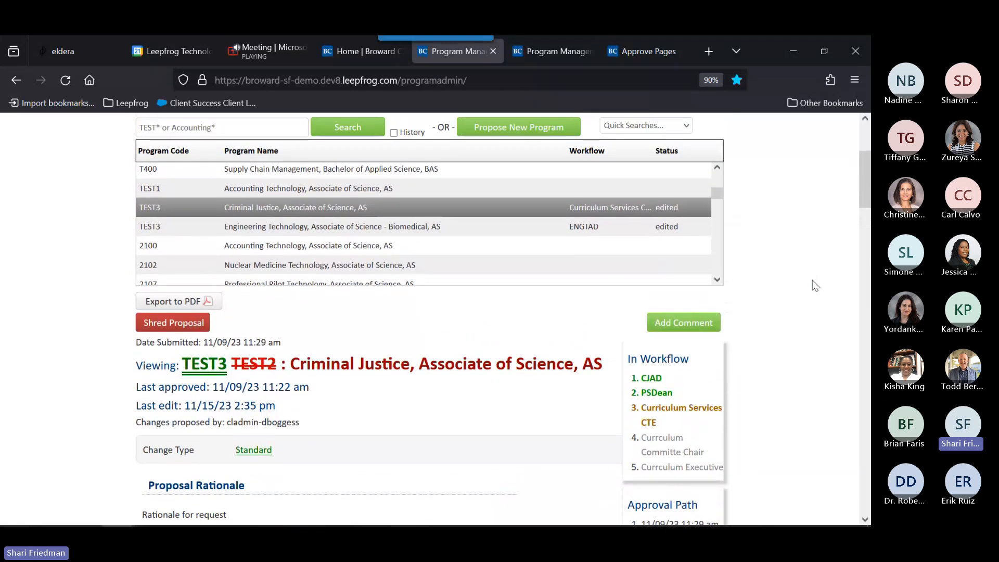
{"action": "scroll", "coordinate": [813, 281], "scroll_direction": "up", "scroll_amount": 3}
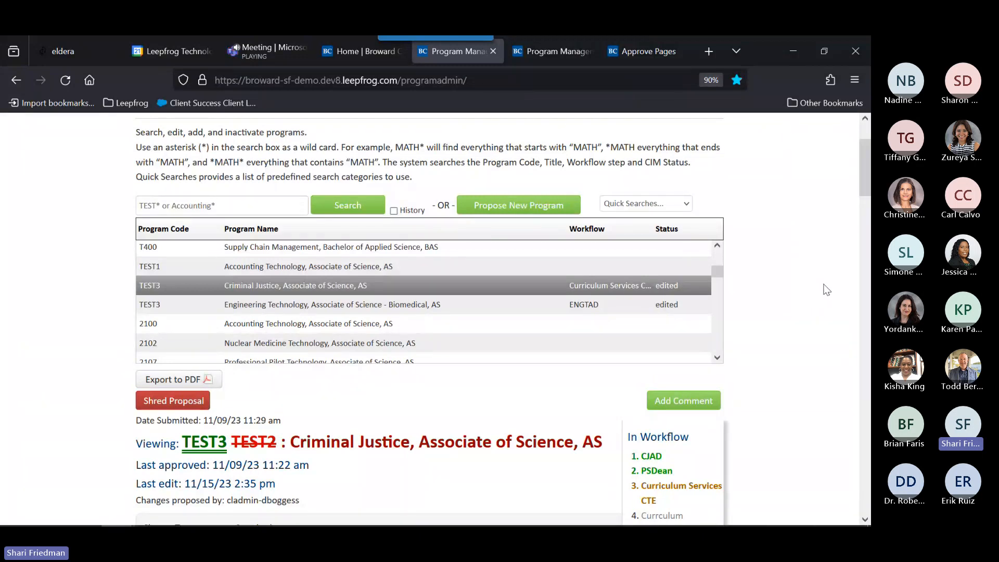
Step: Examine the red and green change markup in the Criminal Justice proposal's Program Information and Required Courses
{"action": "scroll", "coordinate": [827, 289], "scroll_direction": "down", "scroll_amount": 5}
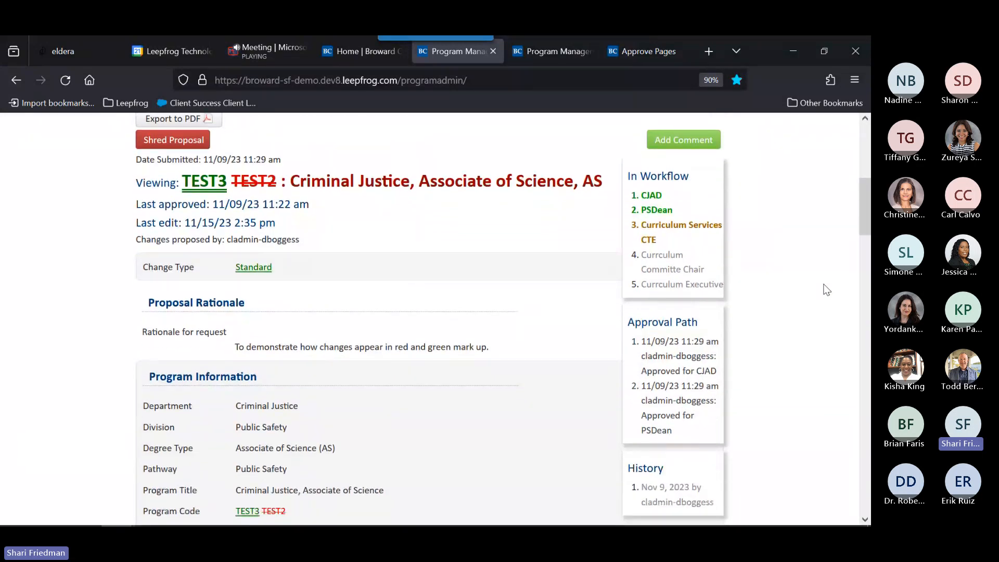
{"action": "scroll", "coordinate": [827, 290], "scroll_direction": "down", "scroll_amount": 2}
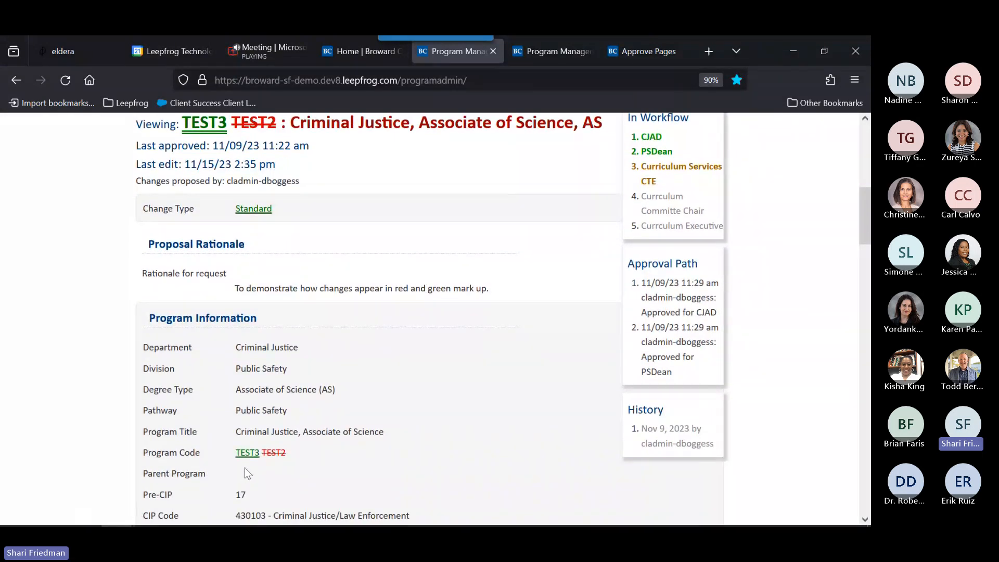
{"action": "scroll", "coordinate": [439, 427], "scroll_direction": "down", "scroll_amount": 5}
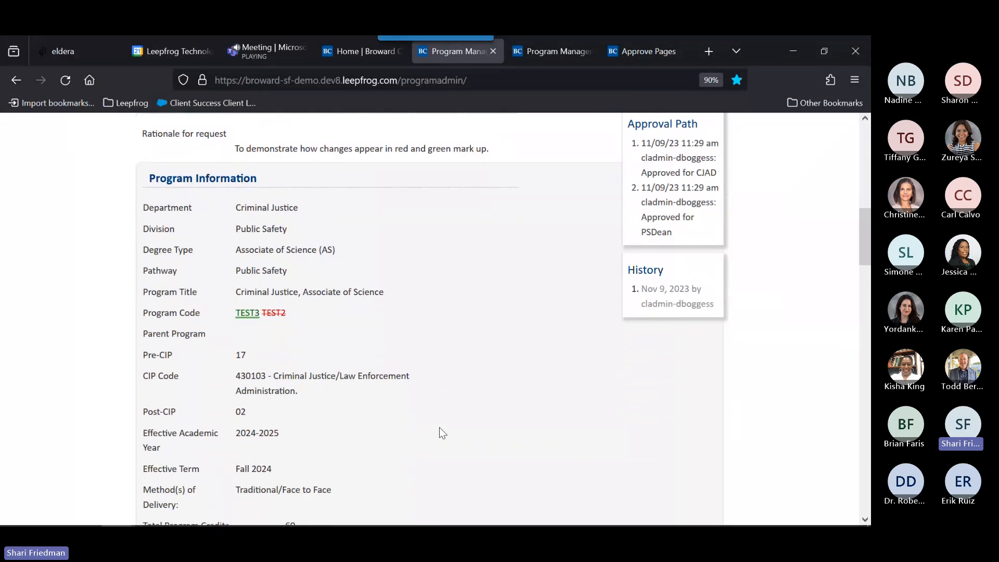
{"action": "scroll", "coordinate": [440, 426], "scroll_direction": "down", "scroll_amount": 2}
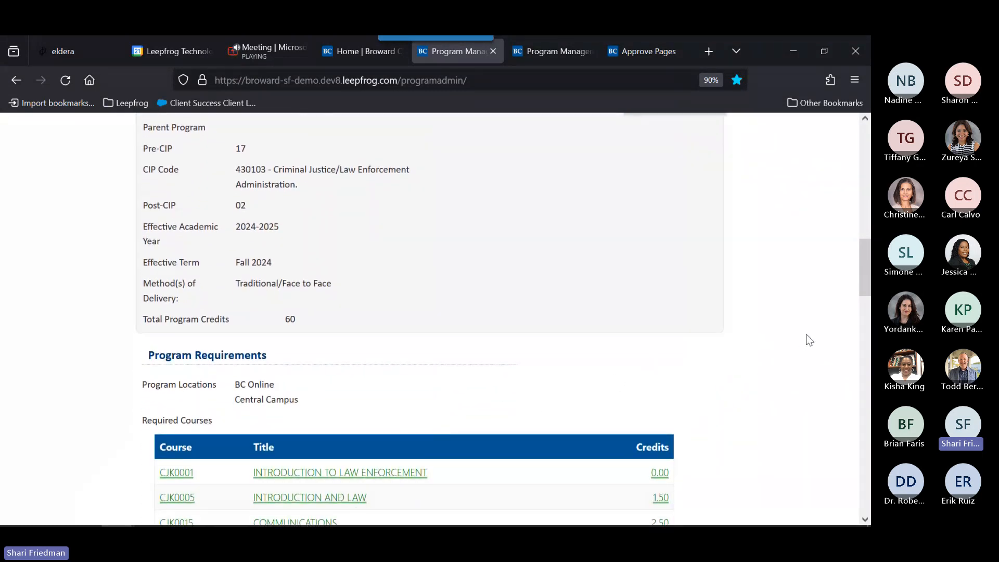
{"action": "scroll", "coordinate": [796, 370], "scroll_direction": "up", "scroll_amount": 14}
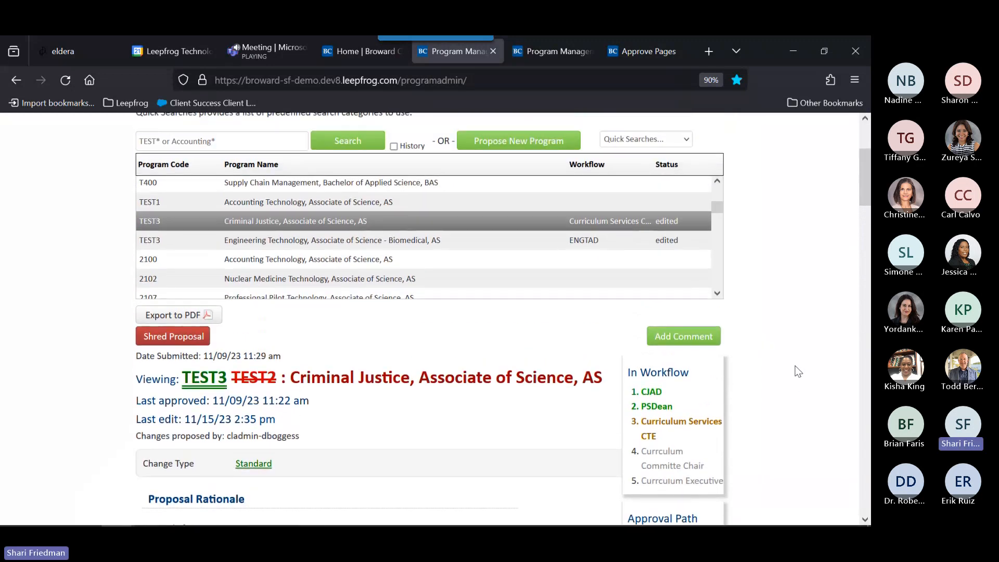
{"action": "scroll", "coordinate": [796, 370], "scroll_direction": "up", "scroll_amount": 2}
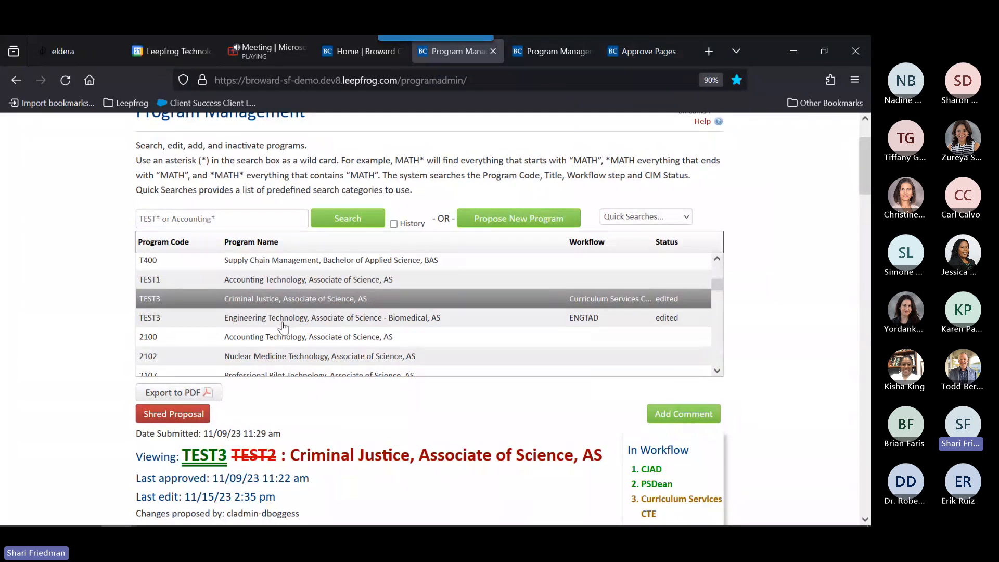
Step: Open the TEST3 Engineering Technology - Biomedical program and examine its workflow, rationale and marked-up Method(s) of Delivery change
{"action": "left_click", "coordinate": [582, 320]}
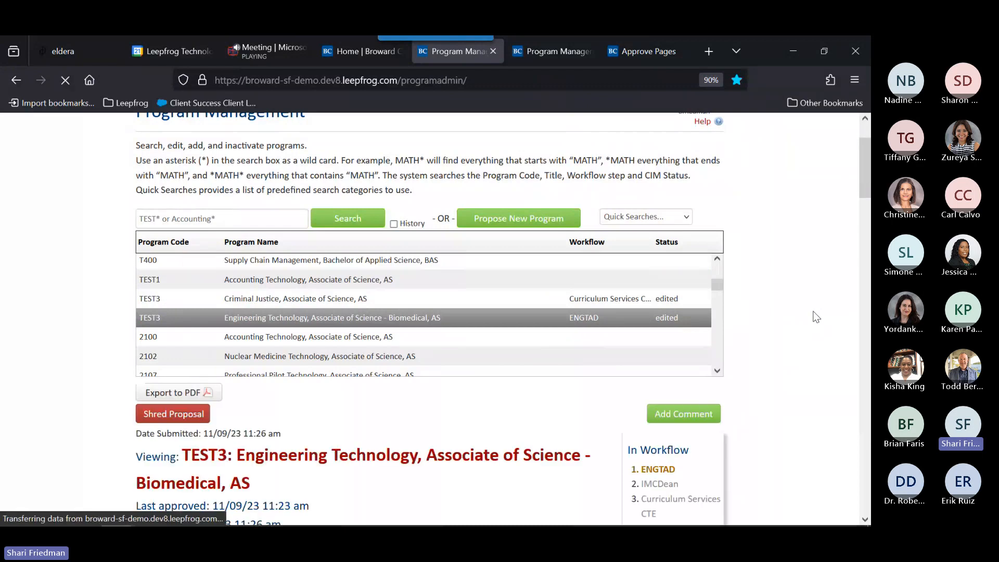
{"action": "scroll", "coordinate": [816, 317], "scroll_direction": "down", "scroll_amount": 2}
{"action": "scroll", "coordinate": [816, 317], "scroll_direction": "down", "scroll_amount": 2}
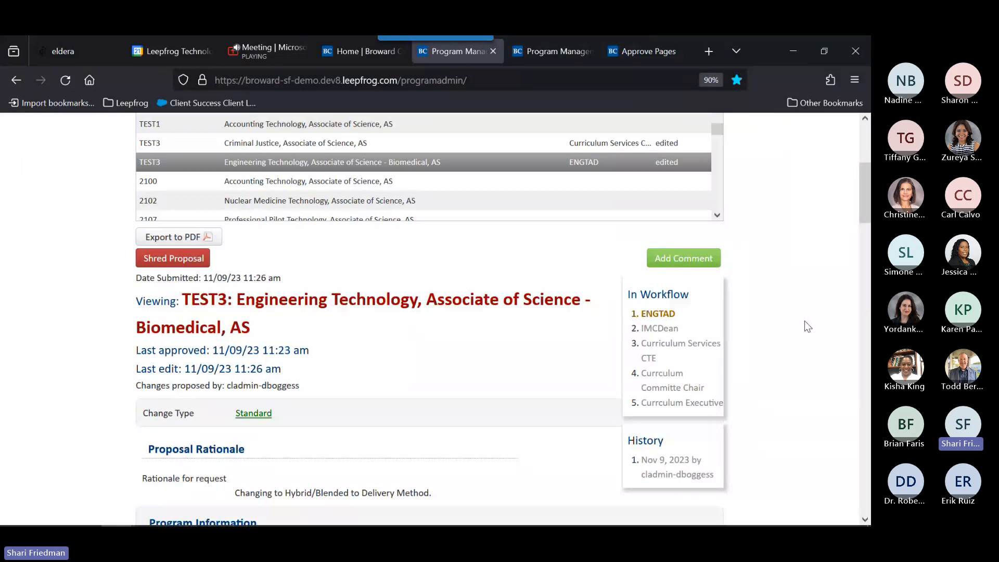
{"action": "scroll", "coordinate": [804, 321], "scroll_direction": "down", "scroll_amount": 3}
{"action": "scroll", "coordinate": [804, 322], "scroll_direction": "down", "scroll_amount": 6}
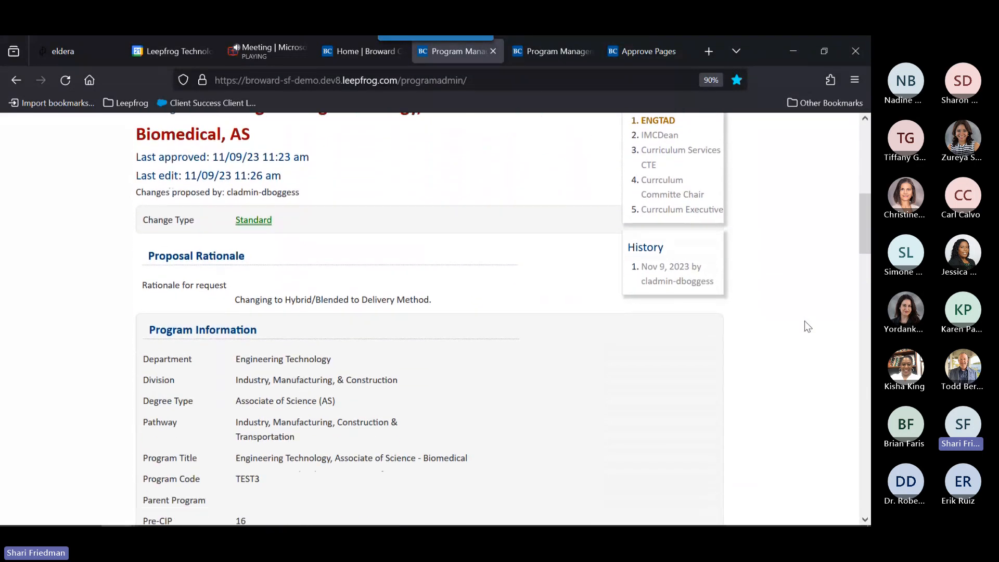
{"action": "scroll", "coordinate": [804, 326], "scroll_direction": "down", "scroll_amount": 2}
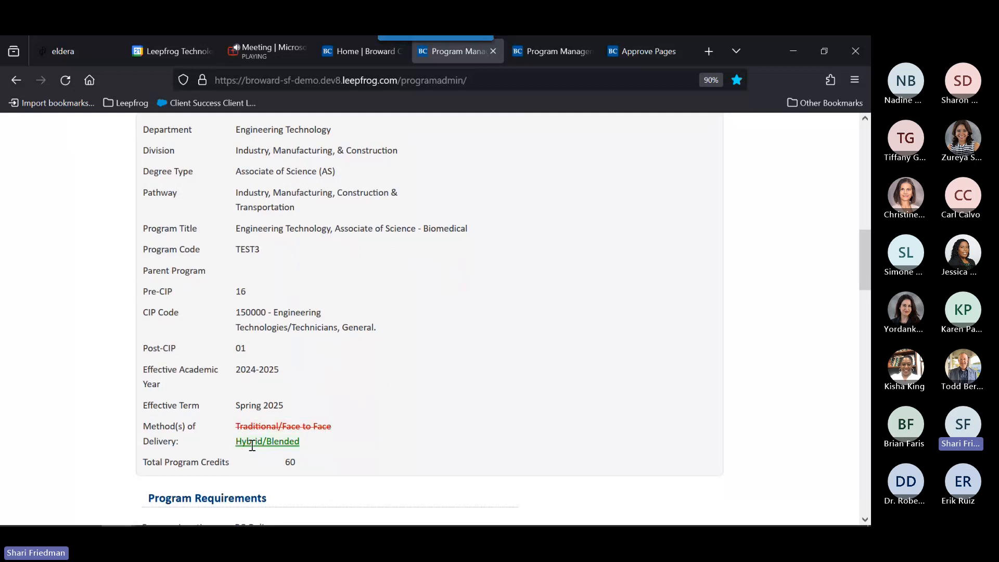
{"action": "scroll", "coordinate": [801, 296], "scroll_direction": "up", "scroll_amount": 10}
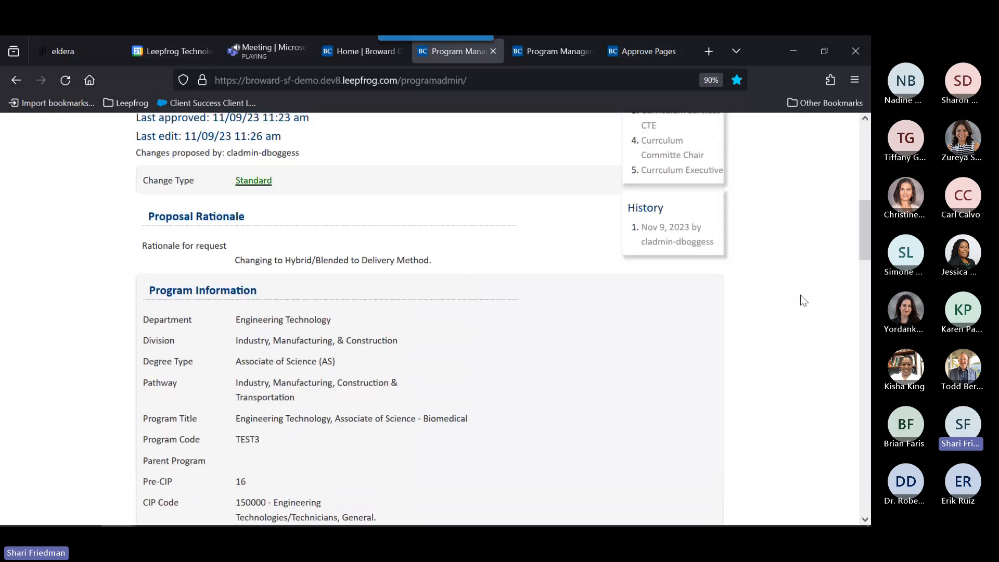
Step: Filter the program list with the Edited Programs quick search
{"action": "scroll", "coordinate": [801, 295], "scroll_direction": "up", "scroll_amount": 3}
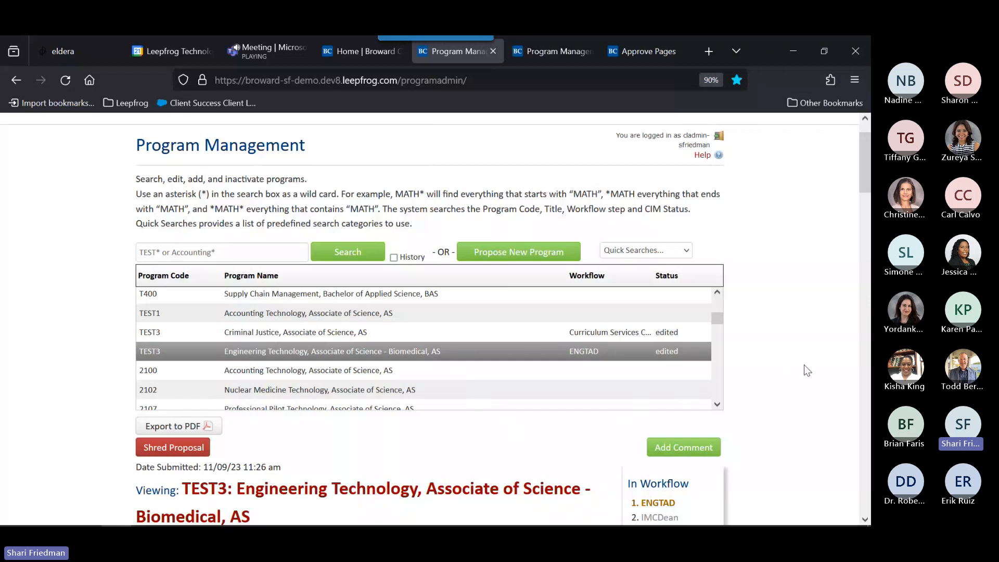
{"action": "left_click", "coordinate": [688, 253]}
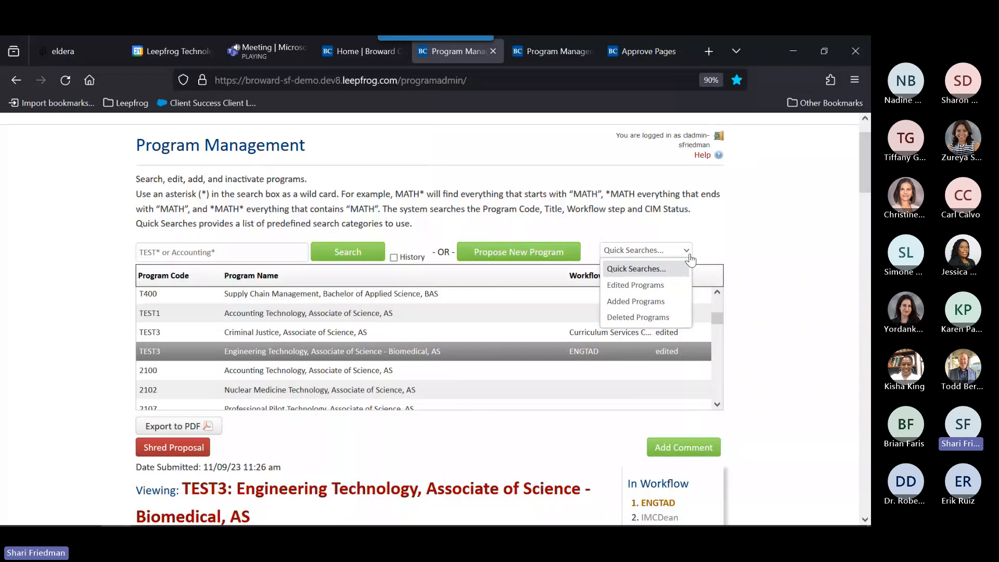
{"action": "left_click", "coordinate": [621, 287]}
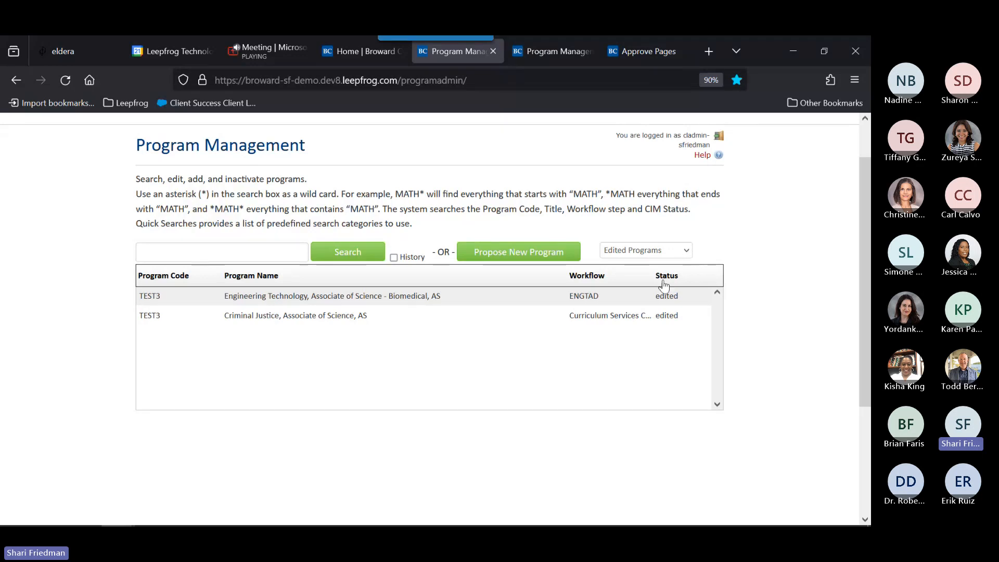
Step: Start a new program proposal and set its Department to Accounting
{"action": "left_click", "coordinate": [492, 253]}
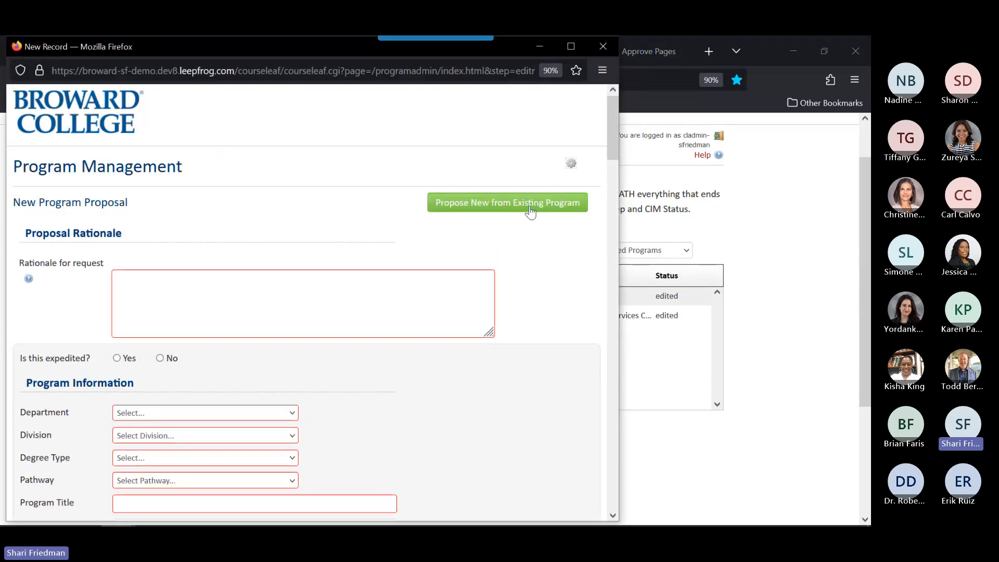
{"action": "left_click_drag", "start_coordinate": [341, 49], "coordinate": [404, 51]}
{"action": "scroll", "coordinate": [579, 420], "scroll_direction": "down", "scroll_amount": 1}
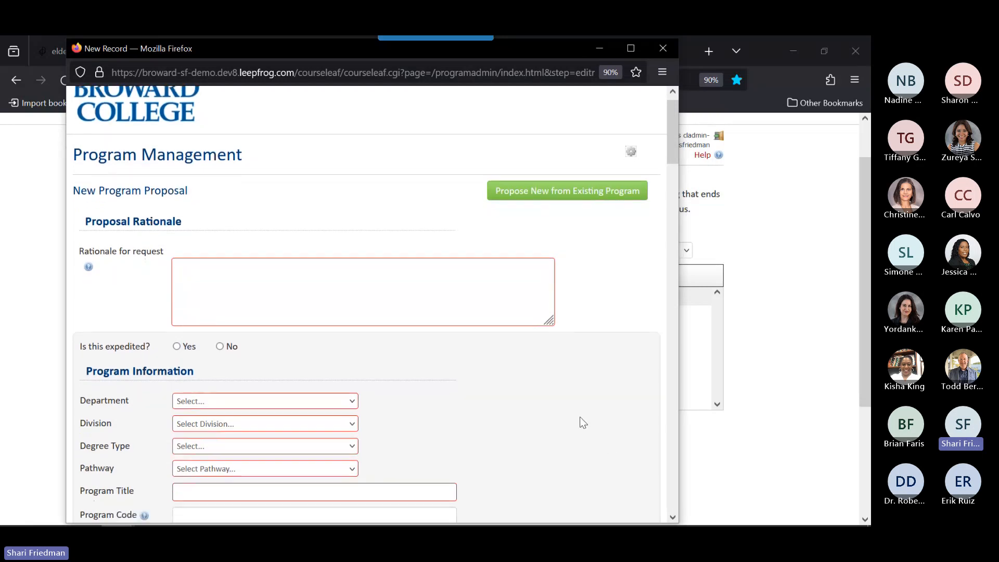
{"action": "scroll", "coordinate": [566, 409], "scroll_direction": "down", "scroll_amount": 2}
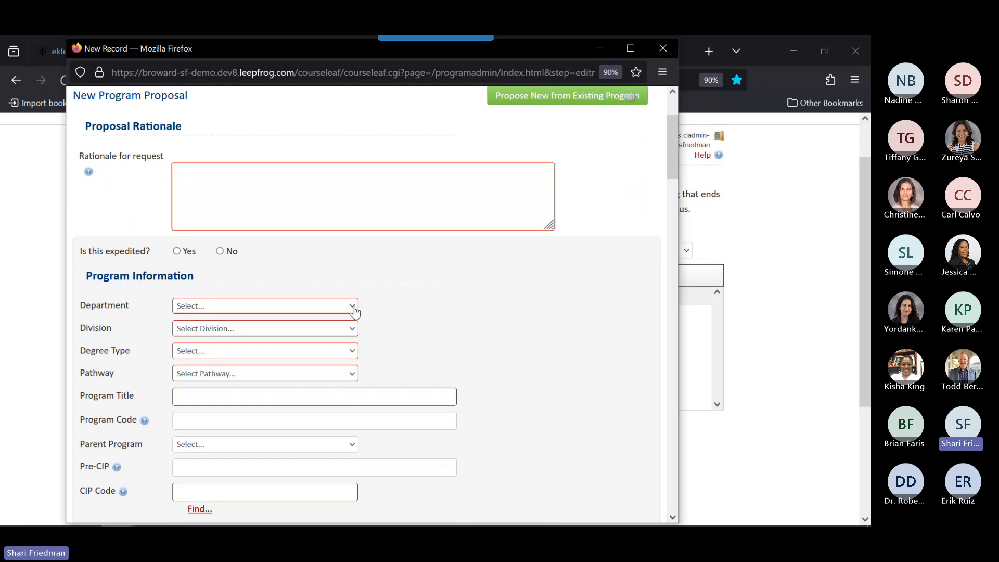
{"action": "left_click", "coordinate": [354, 309]}
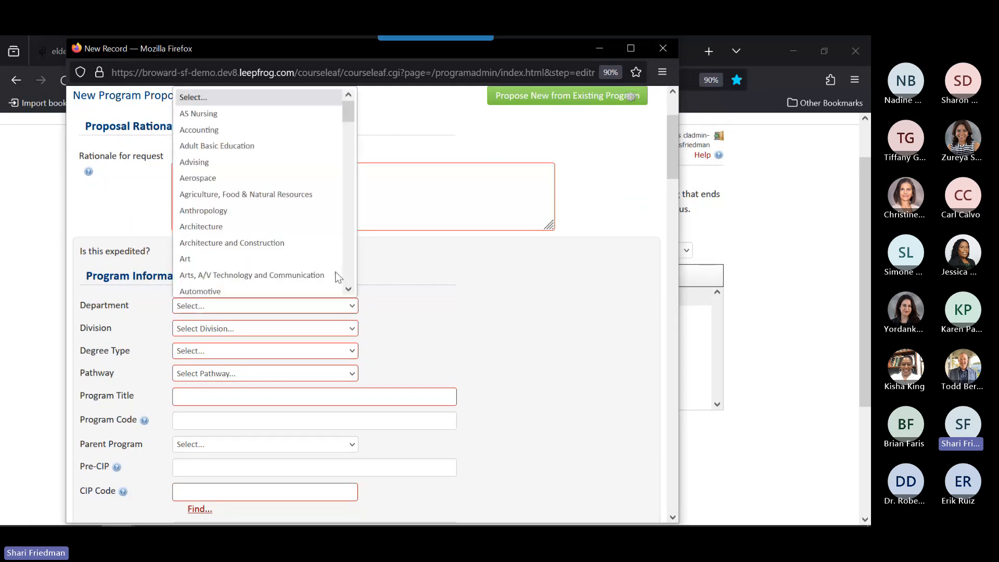
{"action": "left_click", "coordinate": [207, 132]}
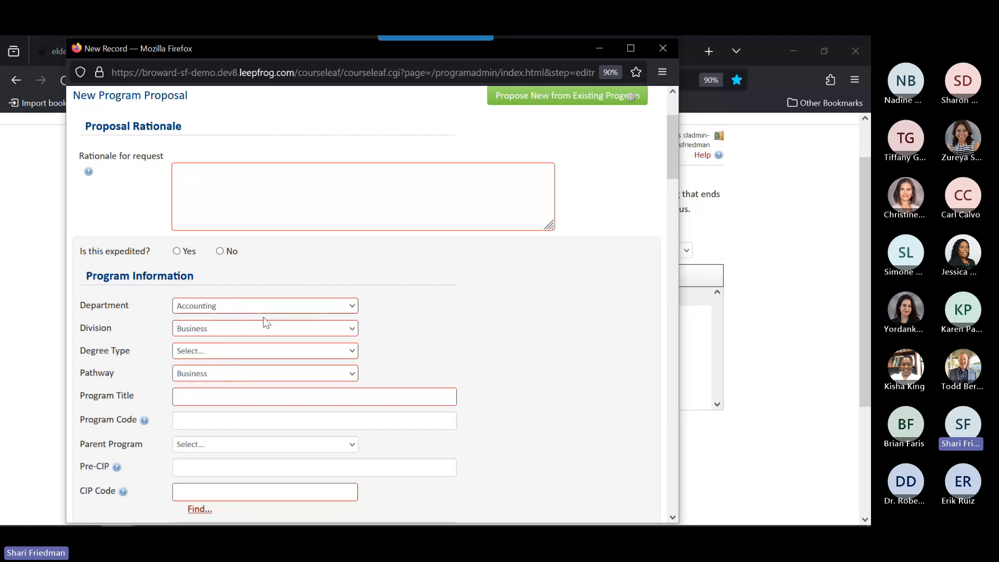
Step: Review the Degree Type options and the remaining Program Information fields on the new program proposal form
{"action": "left_click", "coordinate": [354, 352]}
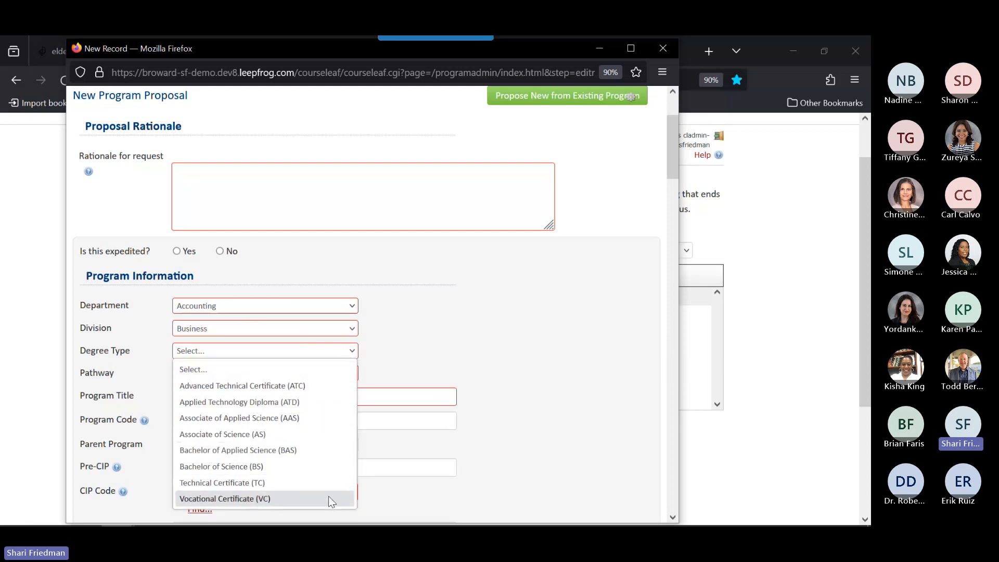
{"action": "left_click", "coordinate": [482, 322]}
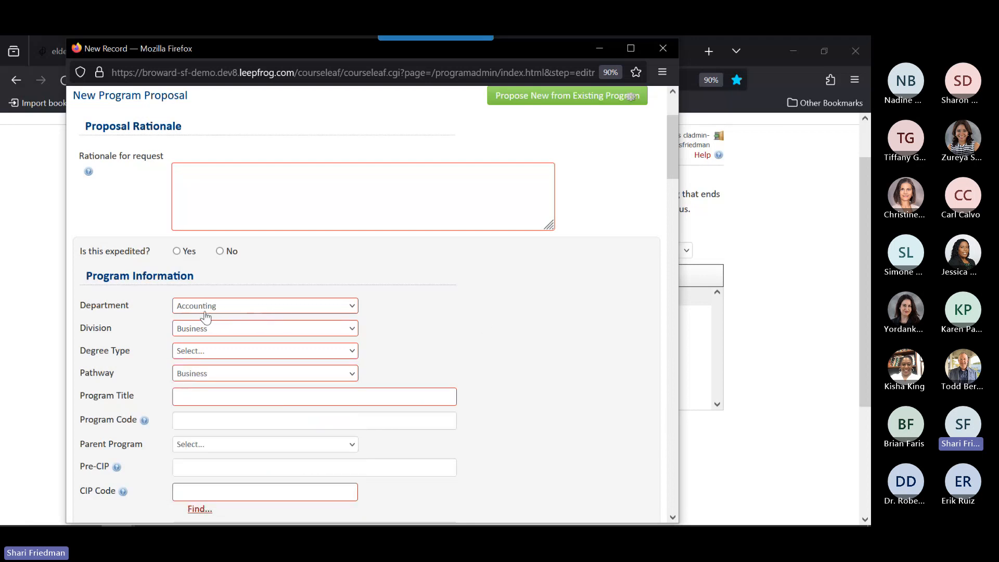
{"action": "scroll", "coordinate": [543, 304], "scroll_direction": "down", "scroll_amount": 2}
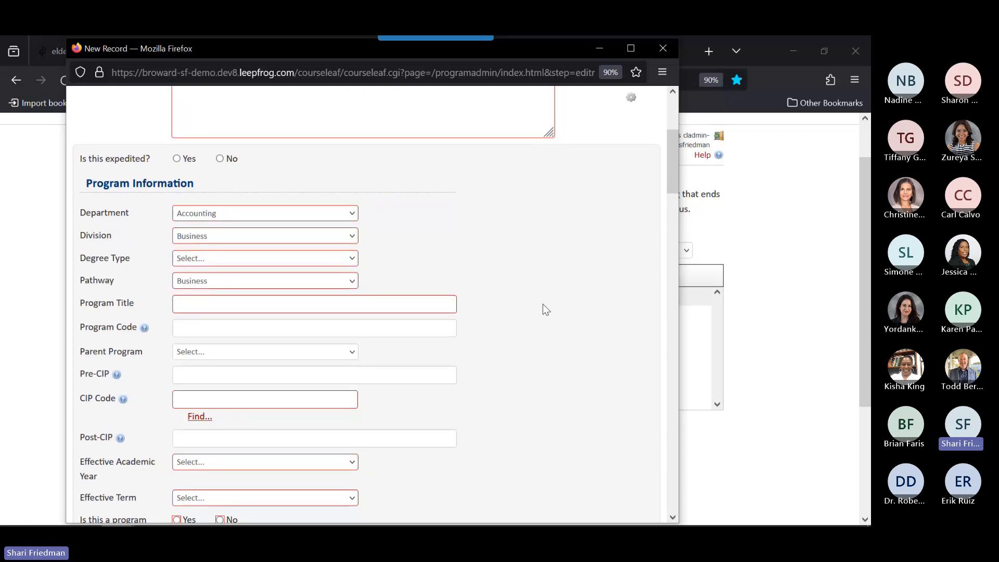
{"action": "scroll", "coordinate": [542, 304], "scroll_direction": "down", "scroll_amount": 1}
{"action": "scroll", "coordinate": [542, 304], "scroll_direction": "down", "scroll_amount": 2}
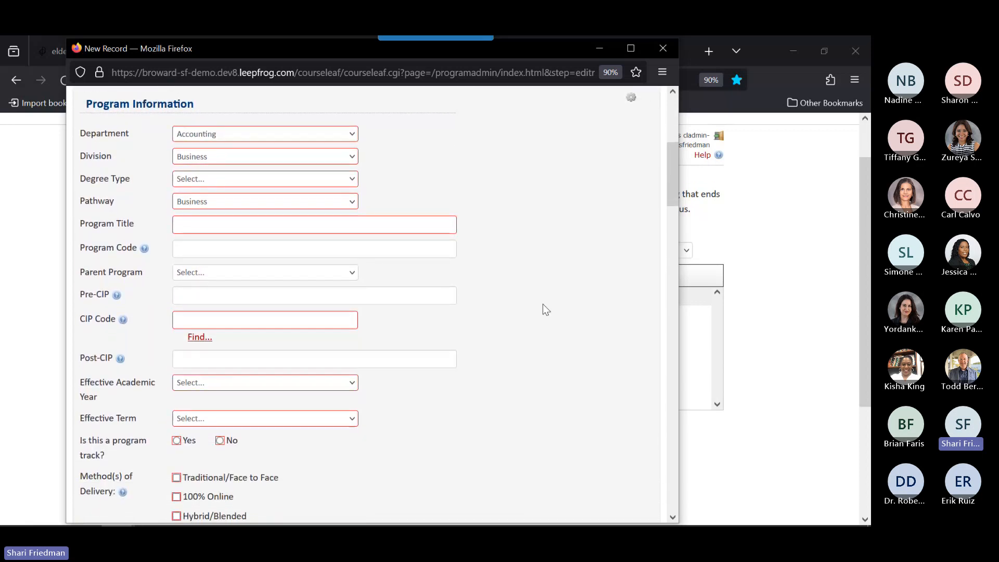
{"action": "scroll", "coordinate": [542, 303], "scroll_direction": "down", "scroll_amount": 1}
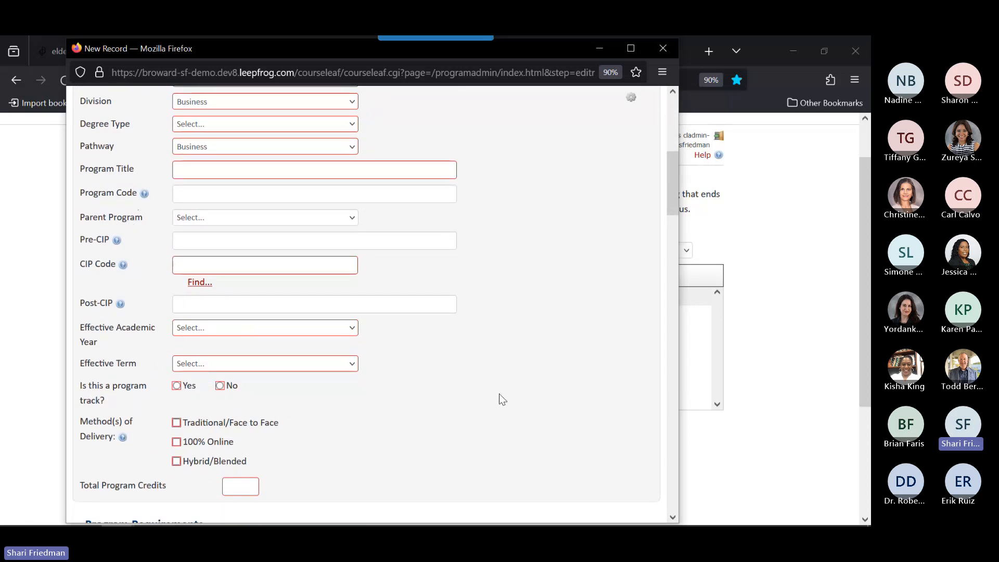
{"action": "scroll", "coordinate": [498, 394], "scroll_direction": "down", "scroll_amount": 4}
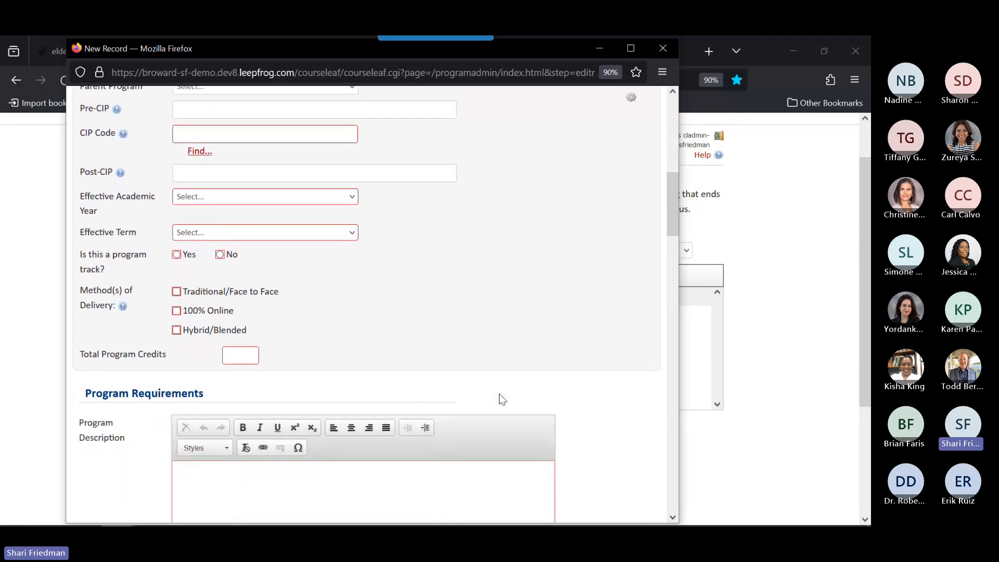
Step: Examine the proposal form's Program Requirements, Program Learning Outcomes and Attachments sections down to the save and workflow options
{"action": "scroll", "coordinate": [499, 393], "scroll_direction": "down", "scroll_amount": 5}
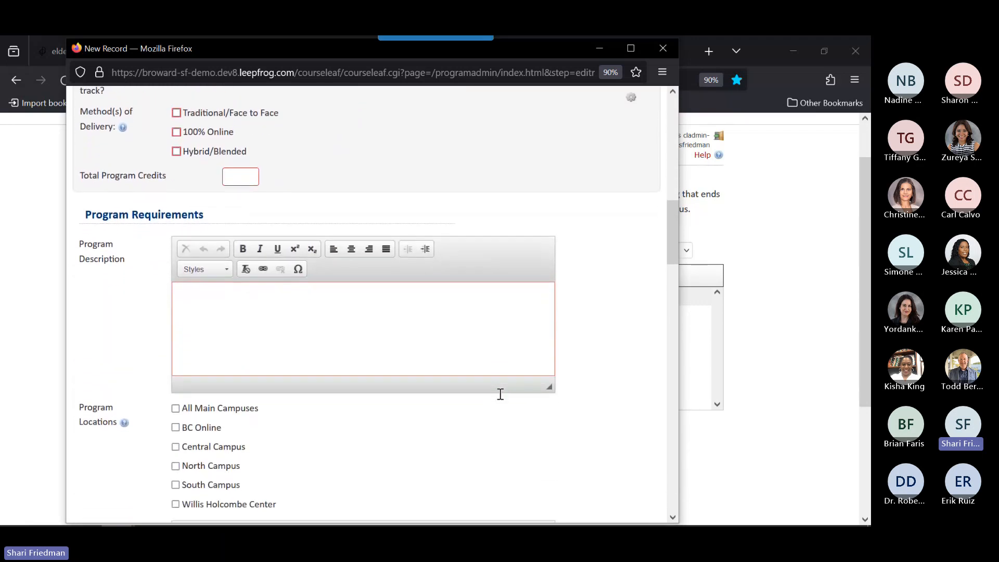
{"action": "scroll", "coordinate": [500, 393], "scroll_direction": "down", "scroll_amount": 1}
{"action": "scroll", "coordinate": [499, 395], "scroll_direction": "down", "scroll_amount": 3}
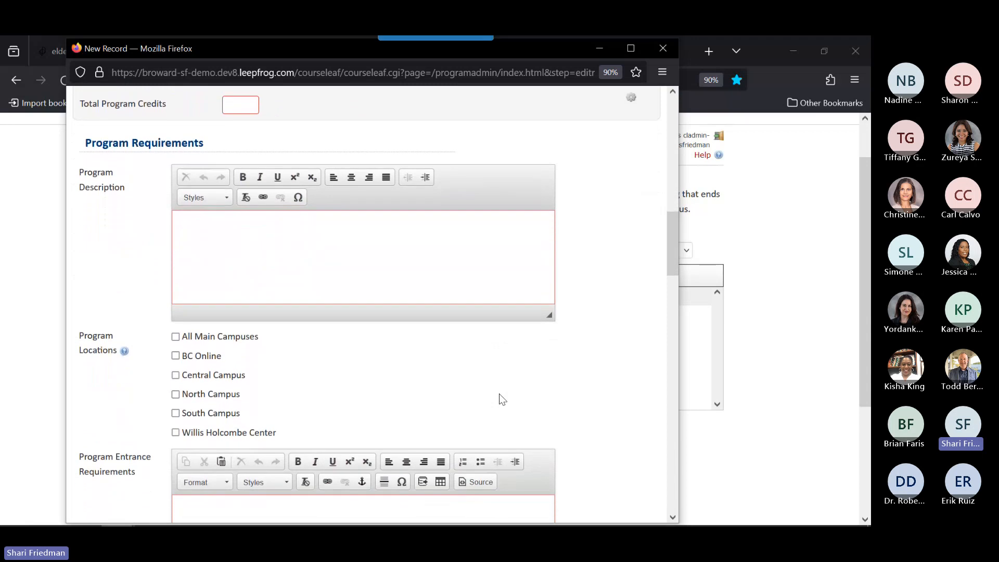
{"action": "scroll", "coordinate": [500, 399], "scroll_direction": "down", "scroll_amount": 3}
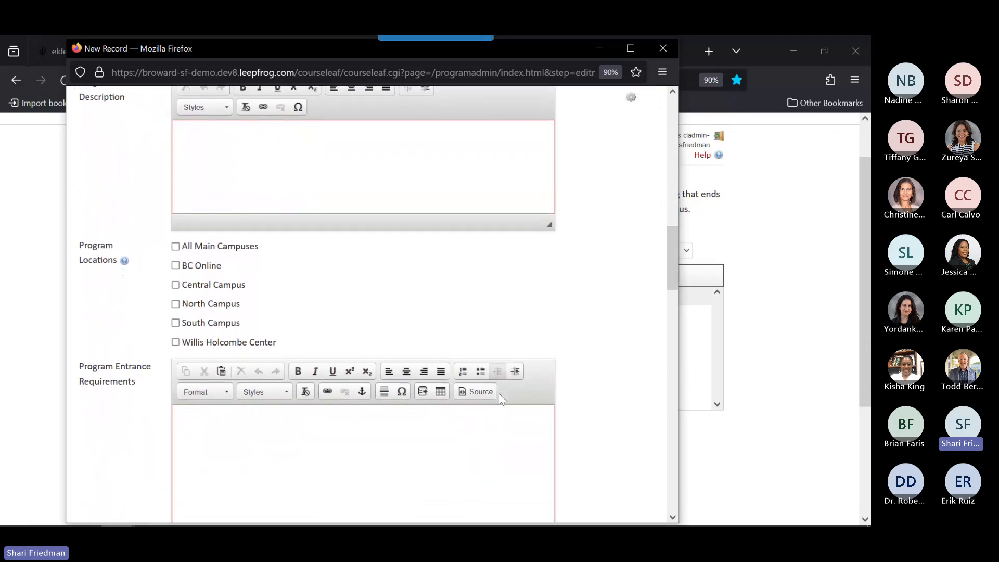
{"action": "scroll", "coordinate": [501, 393], "scroll_direction": "down", "scroll_amount": 3}
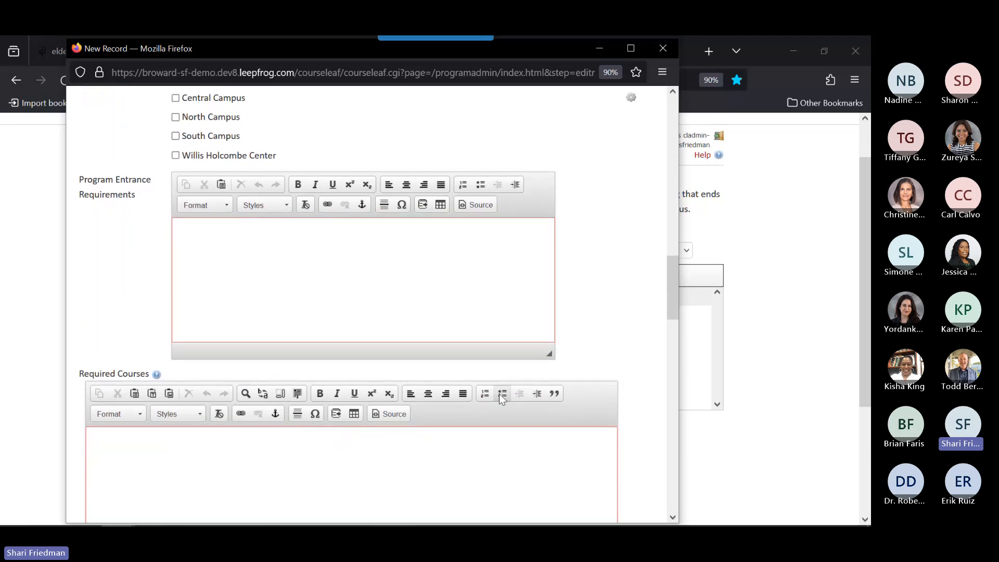
{"action": "scroll", "coordinate": [499, 393], "scroll_direction": "down", "scroll_amount": 5}
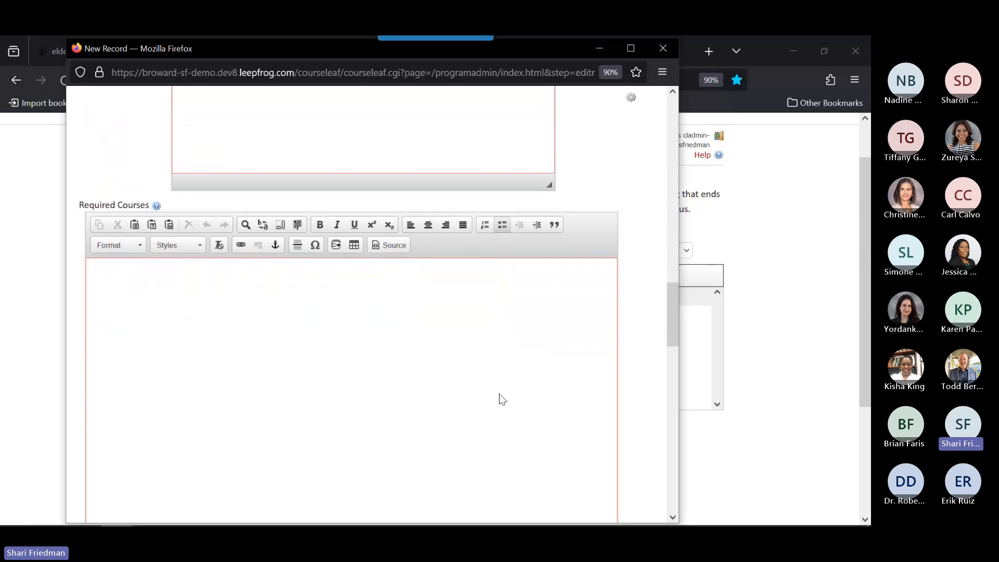
{"action": "scroll", "coordinate": [499, 394], "scroll_direction": "down", "scroll_amount": 4}
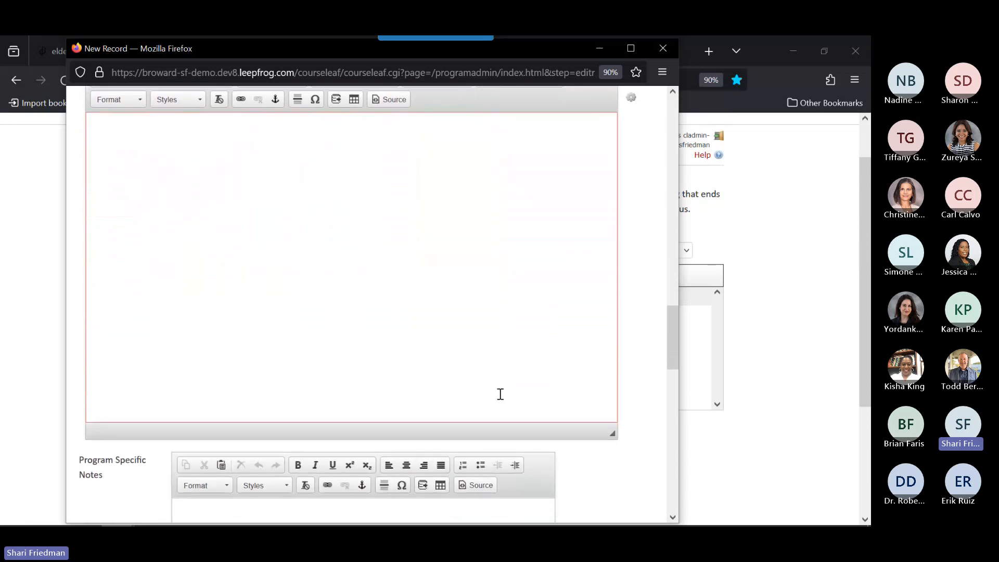
{"action": "scroll", "coordinate": [501, 394], "scroll_direction": "down", "scroll_amount": 4}
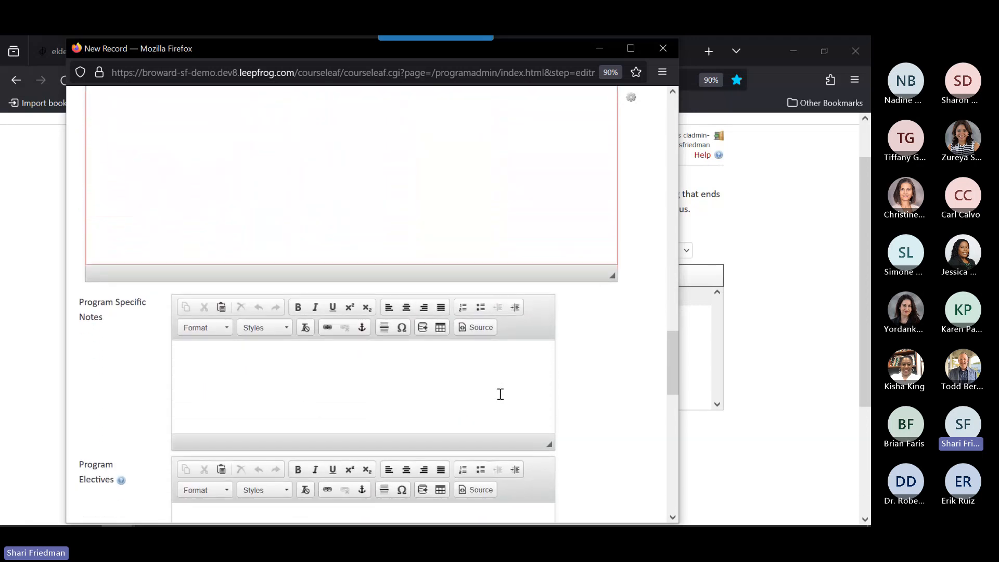
{"action": "scroll", "coordinate": [499, 392], "scroll_direction": "down", "scroll_amount": 6}
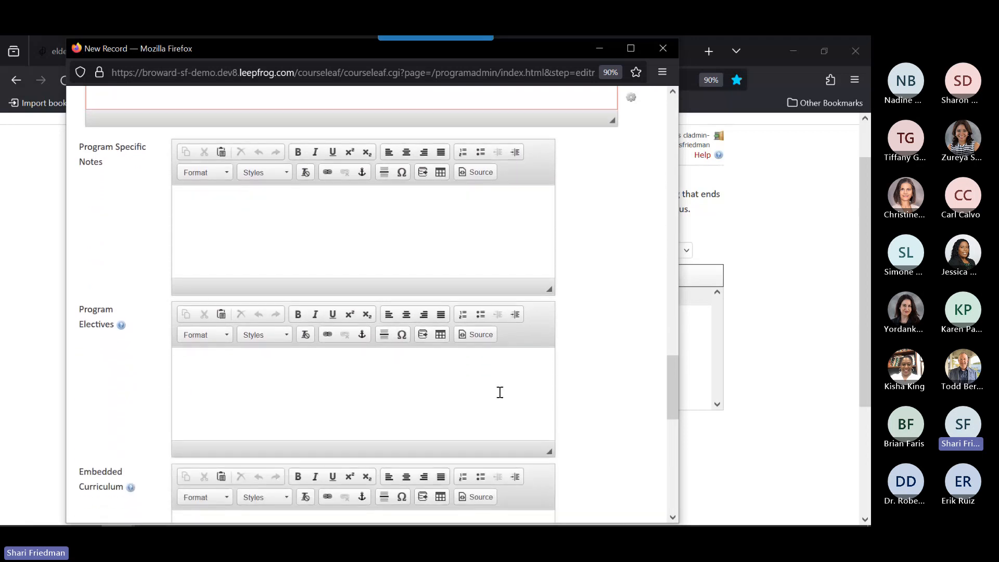
{"action": "scroll", "coordinate": [500, 391], "scroll_direction": "down", "scroll_amount": 7}
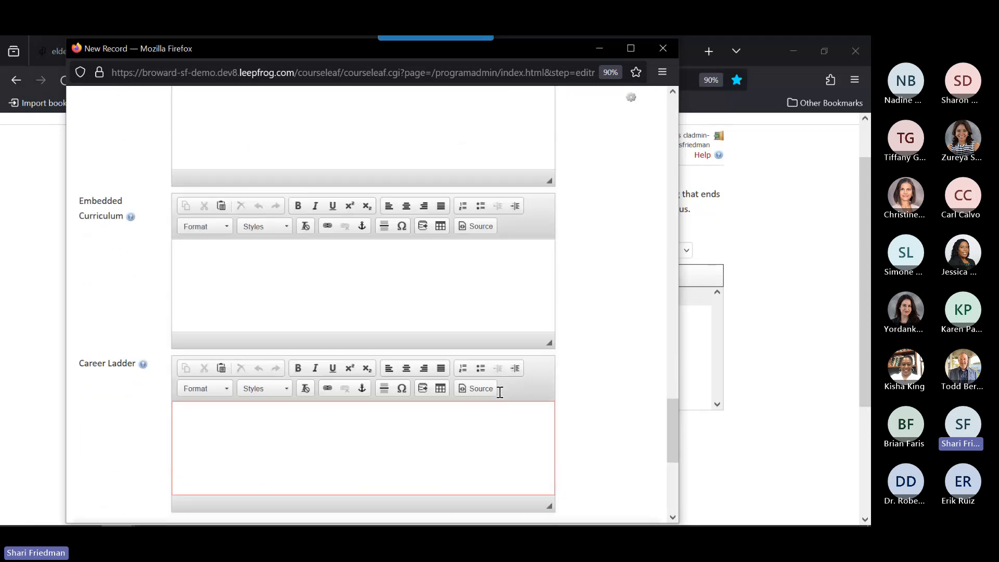
{"action": "scroll", "coordinate": [499, 391], "scroll_direction": "down", "scroll_amount": 4}
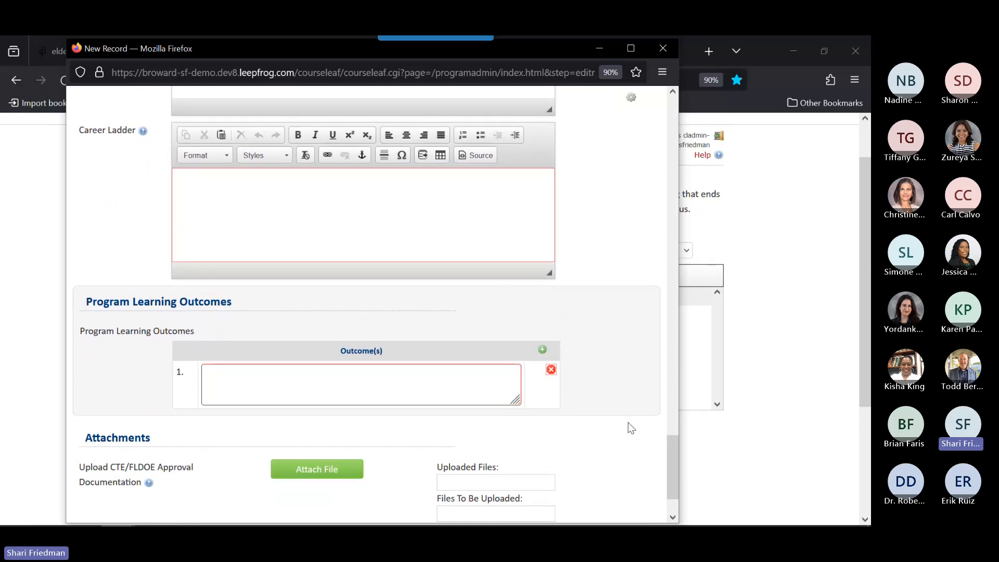
{"action": "scroll", "coordinate": [631, 428], "scroll_direction": "down", "scroll_amount": 2}
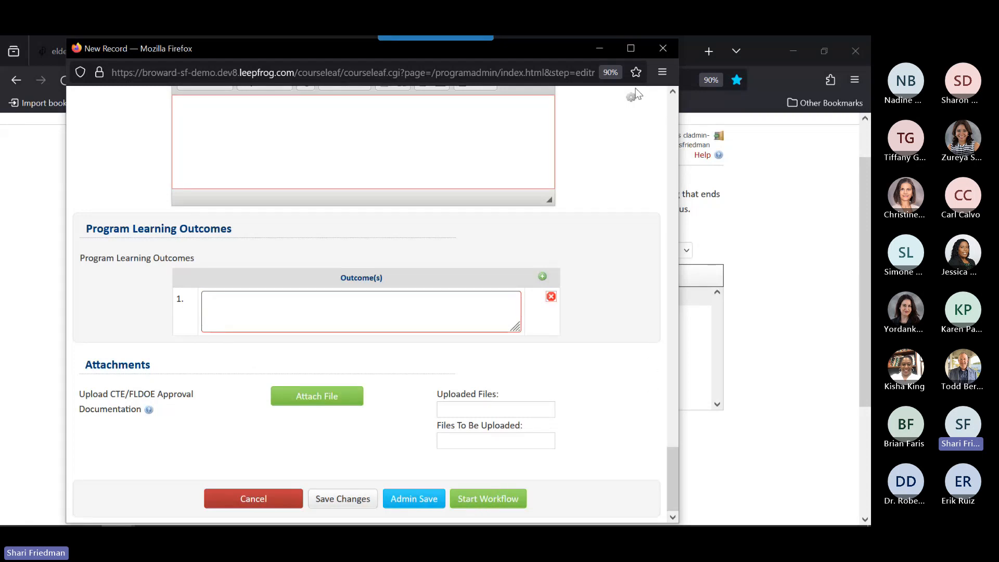
Step: Close the new program proposal form without saving and return to the Program Management list
{"action": "left_click", "coordinate": [663, 48]}
{"action": "left_click", "coordinate": [387, 331]}
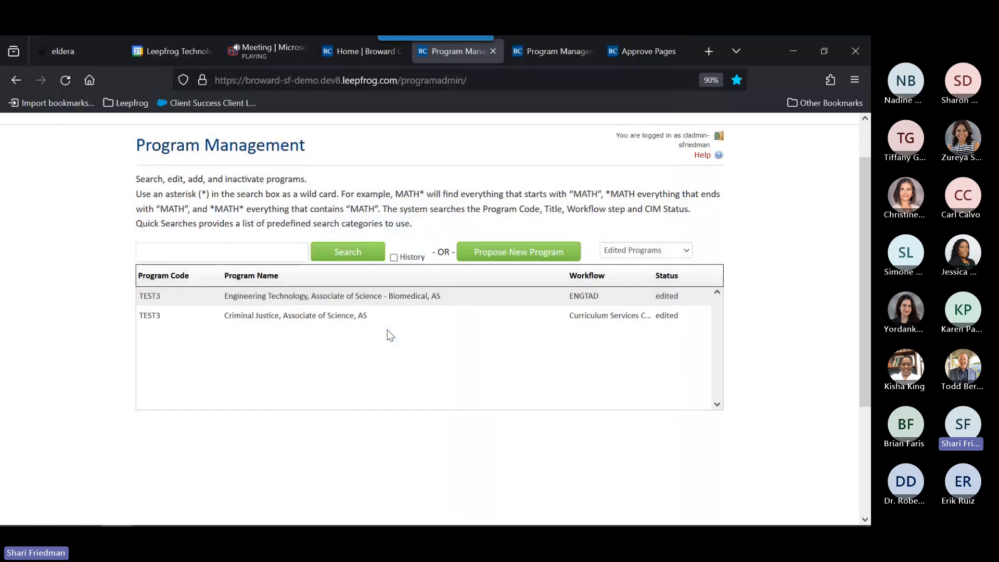
{"action": "scroll", "coordinate": [529, 373], "scroll_direction": "up", "scroll_amount": 2}
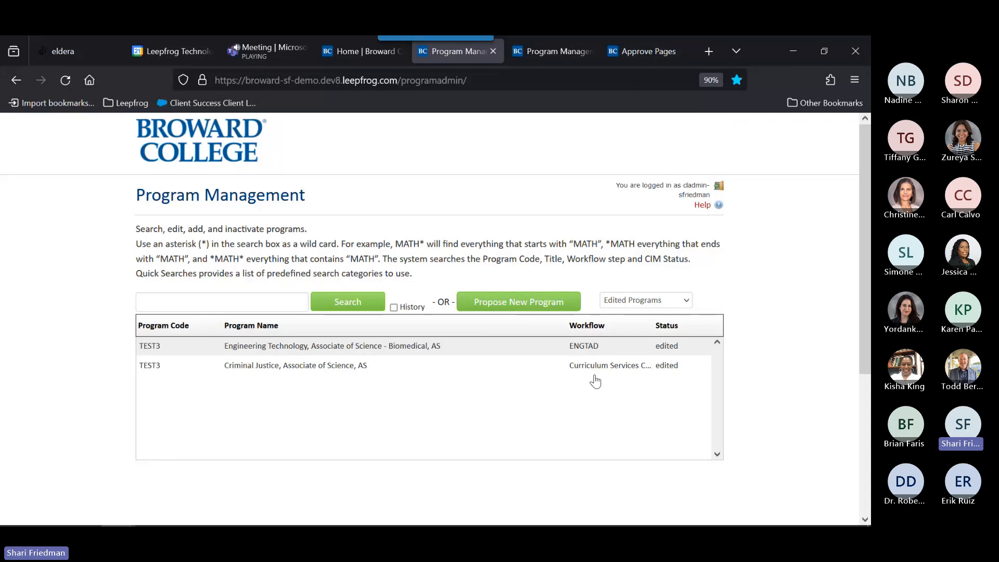
Step: Switch to the Approve Pages site and set the reviewing role to ENGTAD
{"action": "left_click", "coordinate": [626, 51]}
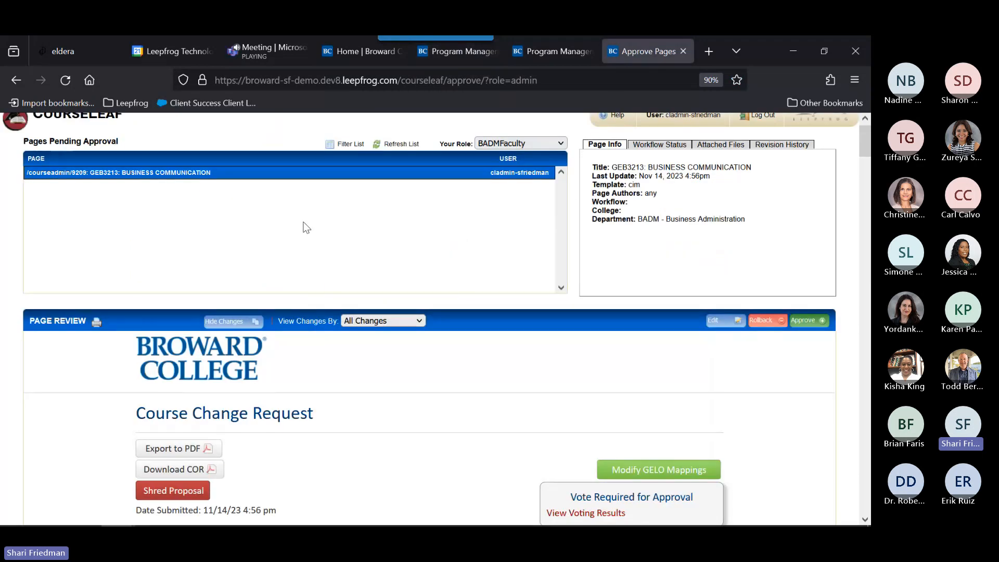
{"action": "left_click", "coordinate": [561, 145]}
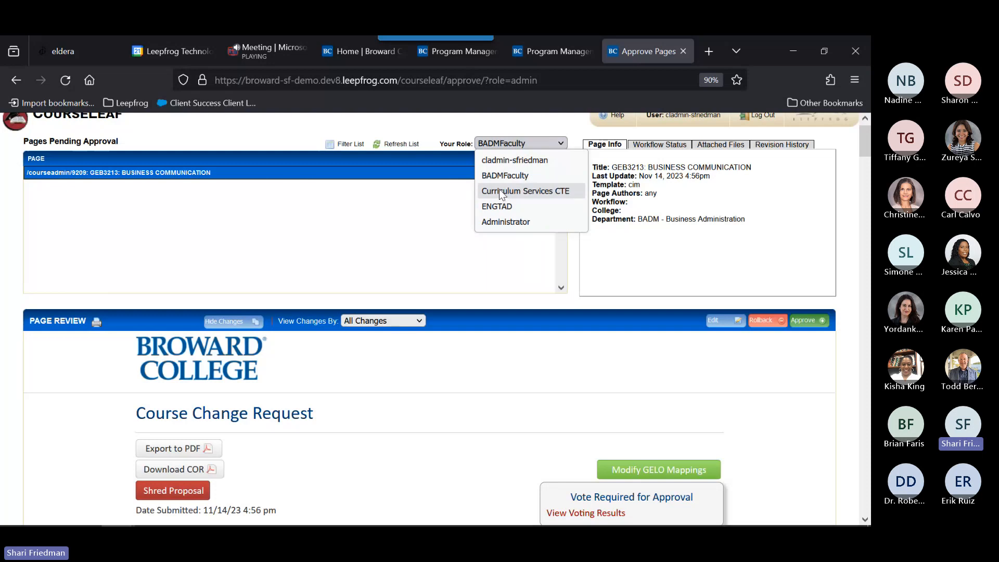
{"action": "left_click", "coordinate": [489, 207]}
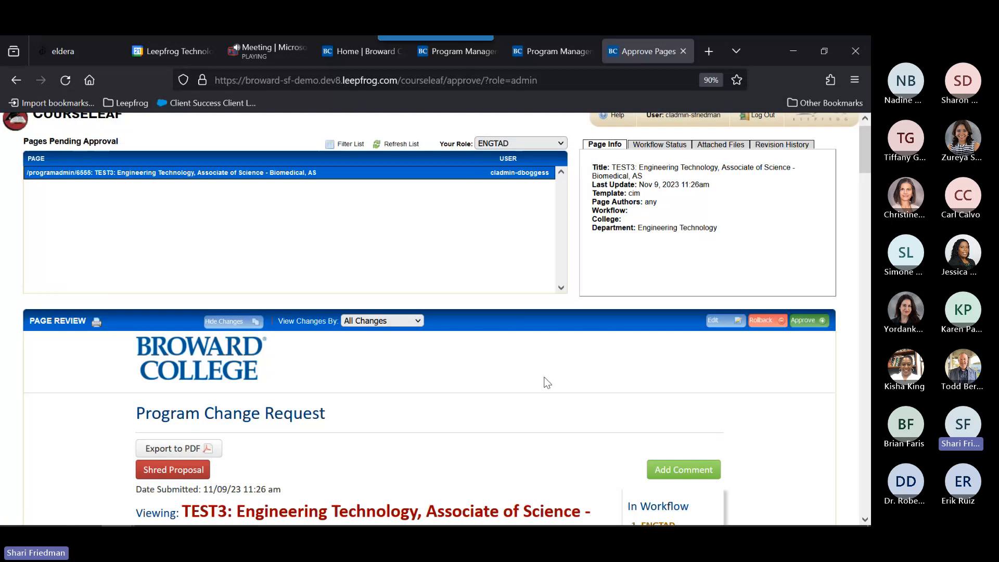
Step: Examine the pending Engineering Technology - Biomedical change request, including its workflow, rationale and Program Information
{"action": "scroll", "coordinate": [546, 383], "scroll_direction": "down", "scroll_amount": 3}
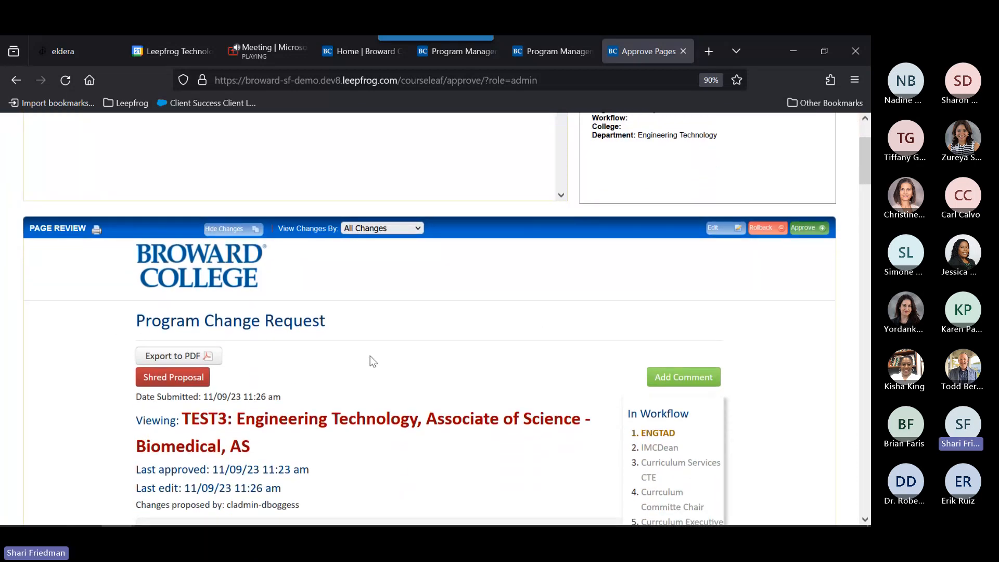
{"action": "scroll", "coordinate": [373, 361], "scroll_direction": "down", "scroll_amount": 4}
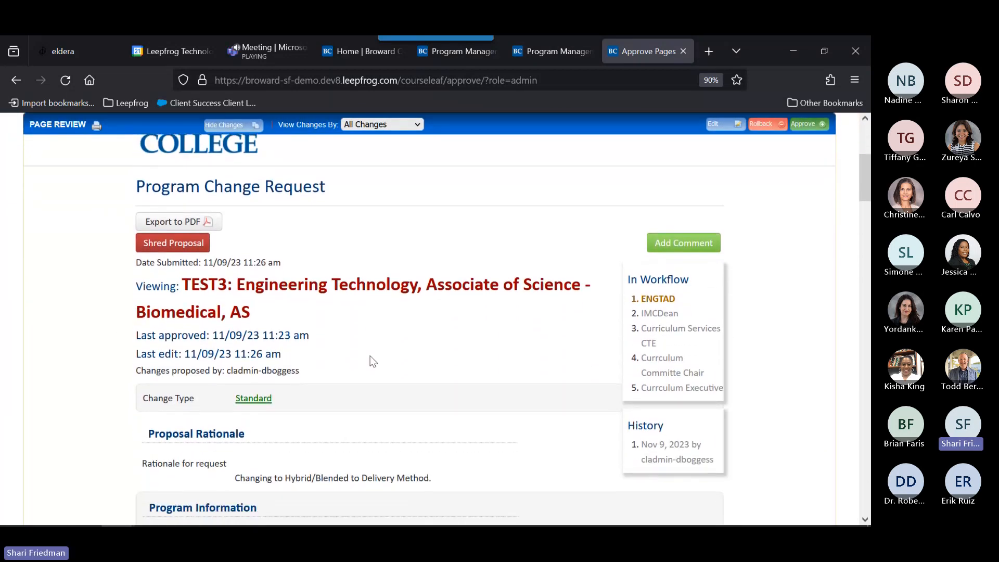
{"action": "scroll", "coordinate": [372, 361], "scroll_direction": "down", "scroll_amount": 2}
{"action": "scroll", "coordinate": [372, 361], "scroll_direction": "down", "scroll_amount": 3}
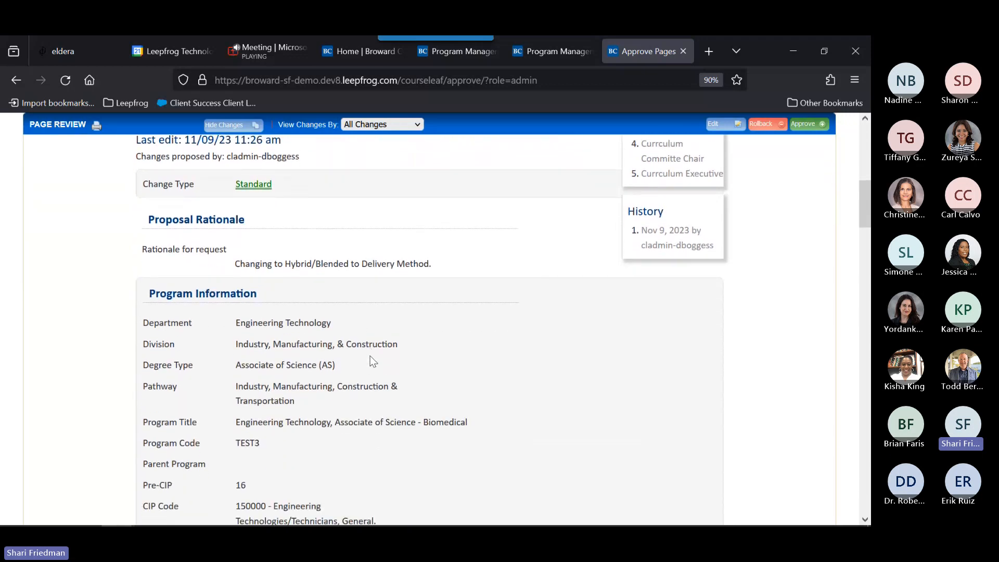
{"action": "scroll", "coordinate": [373, 361], "scroll_direction": "down", "scroll_amount": 4}
{"action": "scroll", "coordinate": [372, 360], "scroll_direction": "up", "scroll_amount": 4}
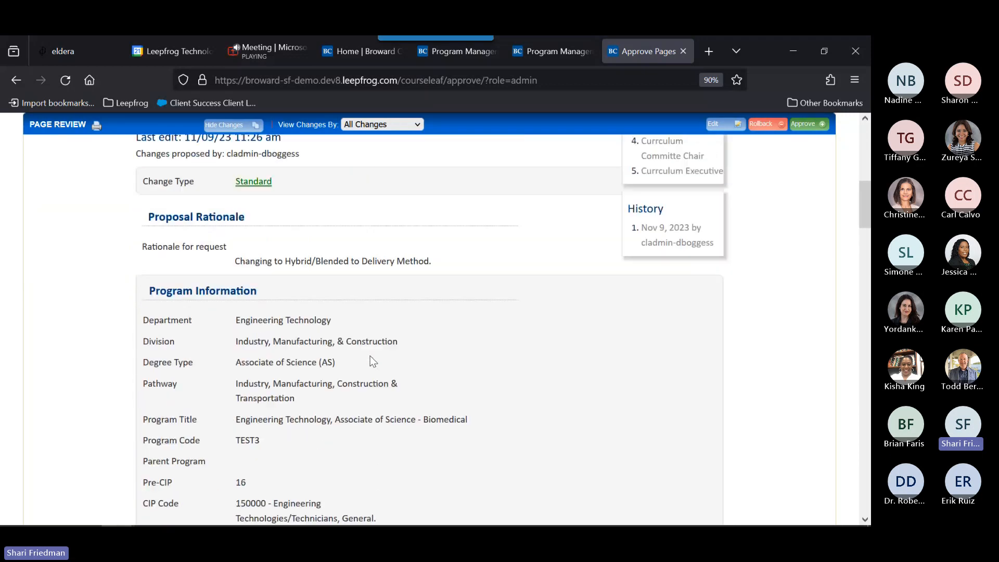
{"action": "scroll", "coordinate": [371, 358], "scroll_direction": "up", "scroll_amount": 8}
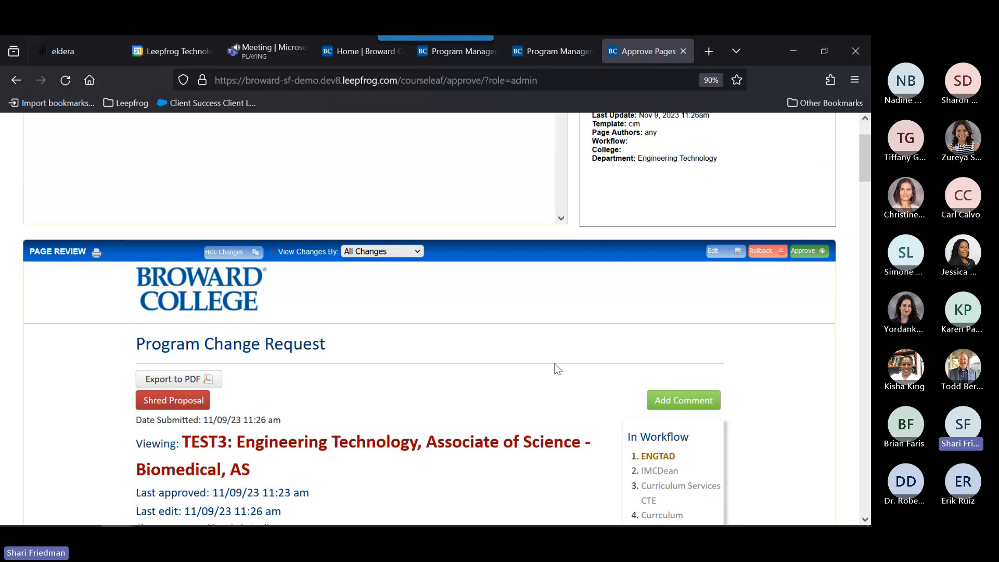
{"action": "scroll", "coordinate": [555, 368], "scroll_direction": "down", "scroll_amount": 2}
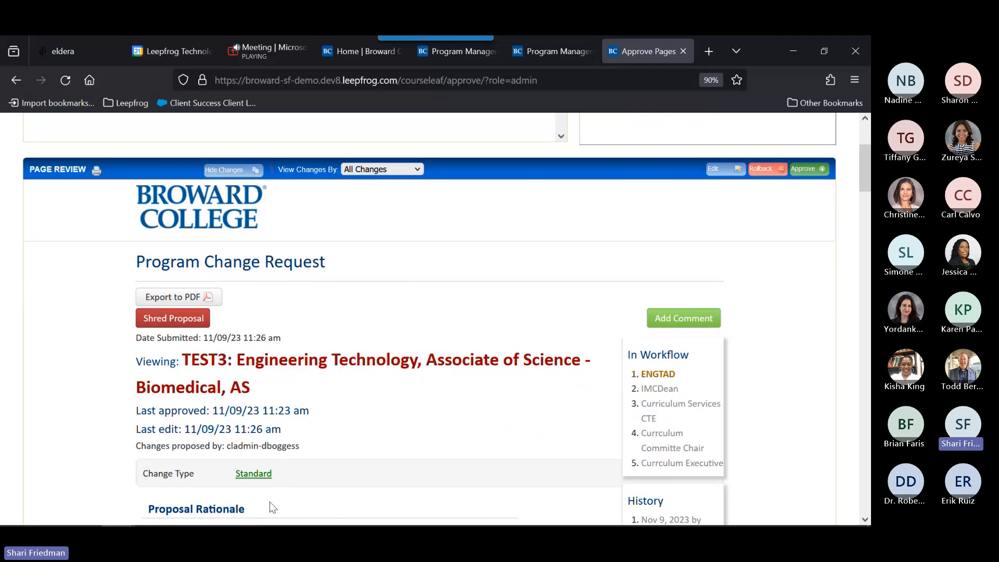
{"action": "scroll", "coordinate": [442, 285], "scroll_direction": "down", "scroll_amount": 3}
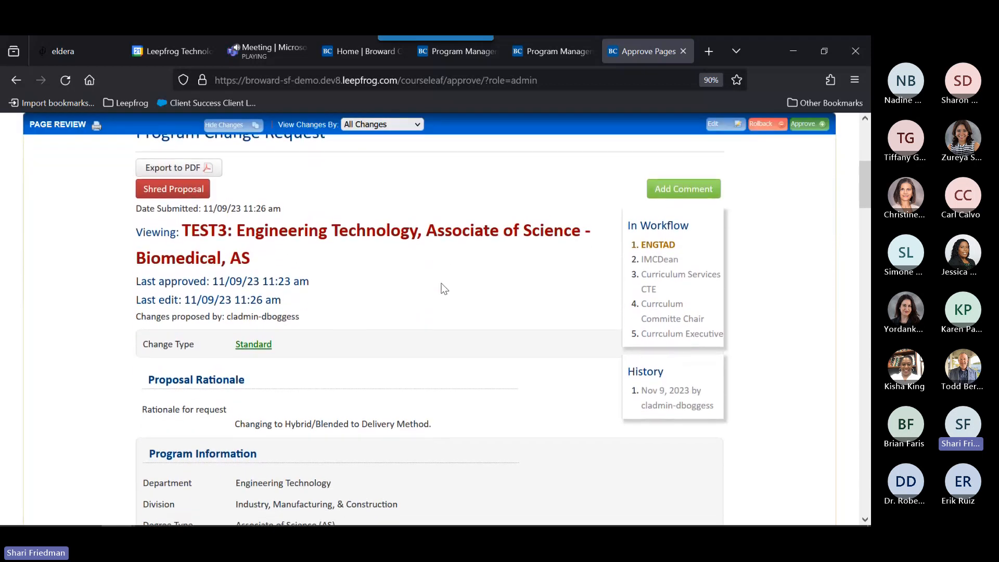
Step: Hide the change markup in the page review, show it again, and keep the changes view on All Changes
{"action": "scroll", "coordinate": [441, 287], "scroll_direction": "up", "scroll_amount": 3}
{"action": "left_click", "coordinate": [232, 177]}
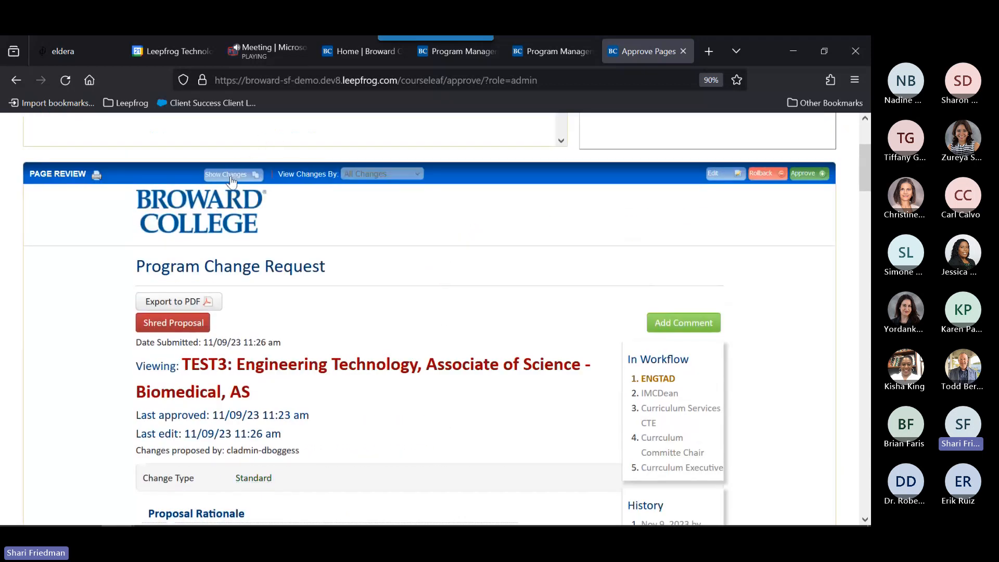
{"action": "scroll", "coordinate": [415, 288], "scroll_direction": "down", "scroll_amount": 3}
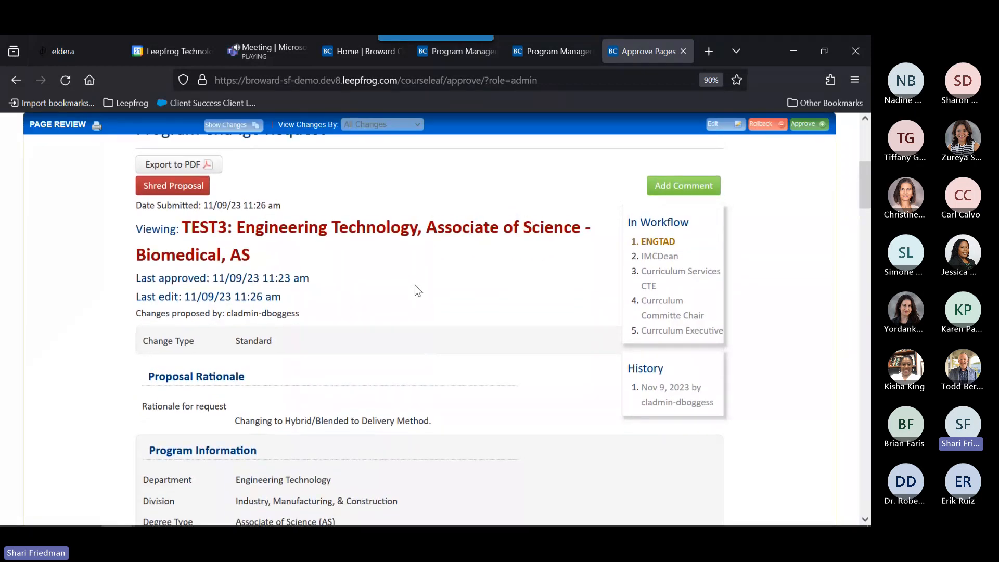
{"action": "scroll", "coordinate": [415, 289], "scroll_direction": "up", "scroll_amount": 1}
{"action": "left_click", "coordinate": [217, 126]}
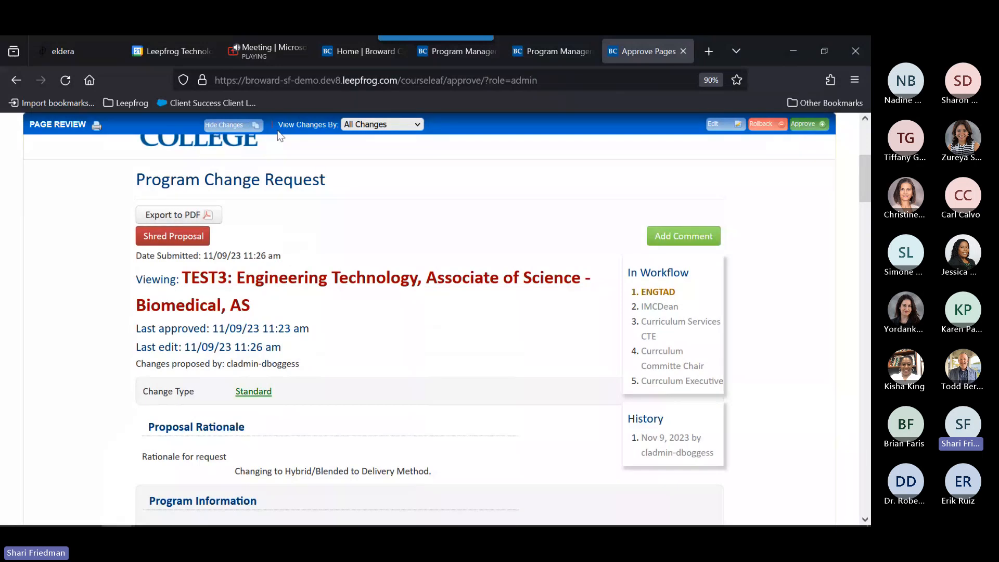
{"action": "left_click", "coordinate": [420, 126]}
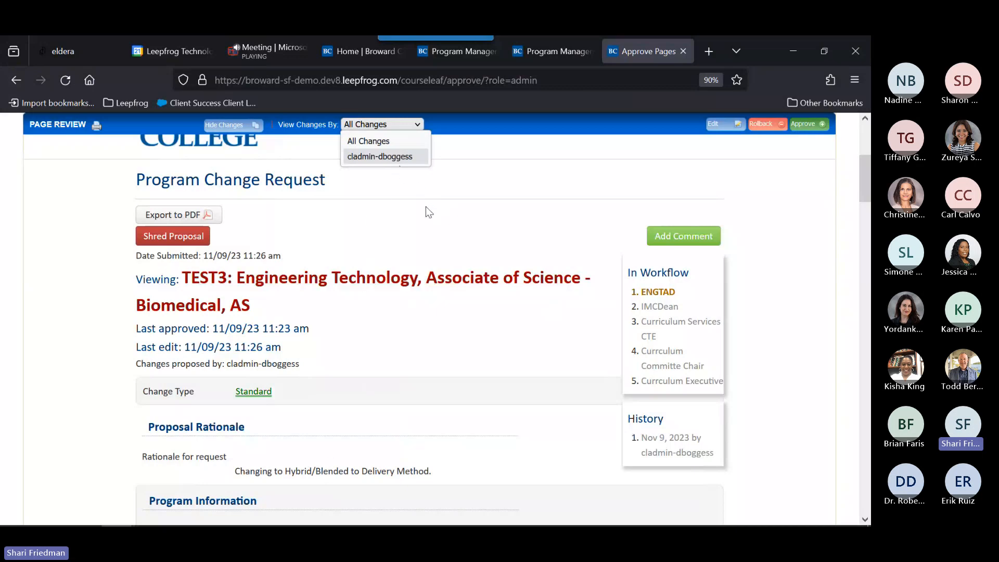
{"action": "left_click", "coordinate": [365, 141]}
Step: Open the pending Engineering Technology - Biomedical program proposal for editing from the page review
{"action": "scroll", "coordinate": [519, 225], "scroll_direction": "up", "scroll_amount": 5}
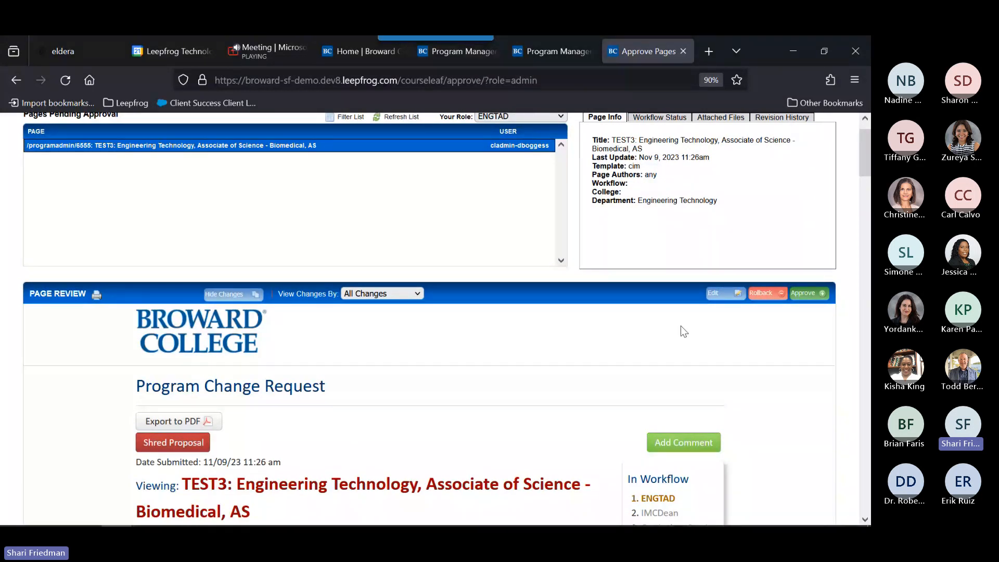
{"action": "left_click", "coordinate": [723, 295]}
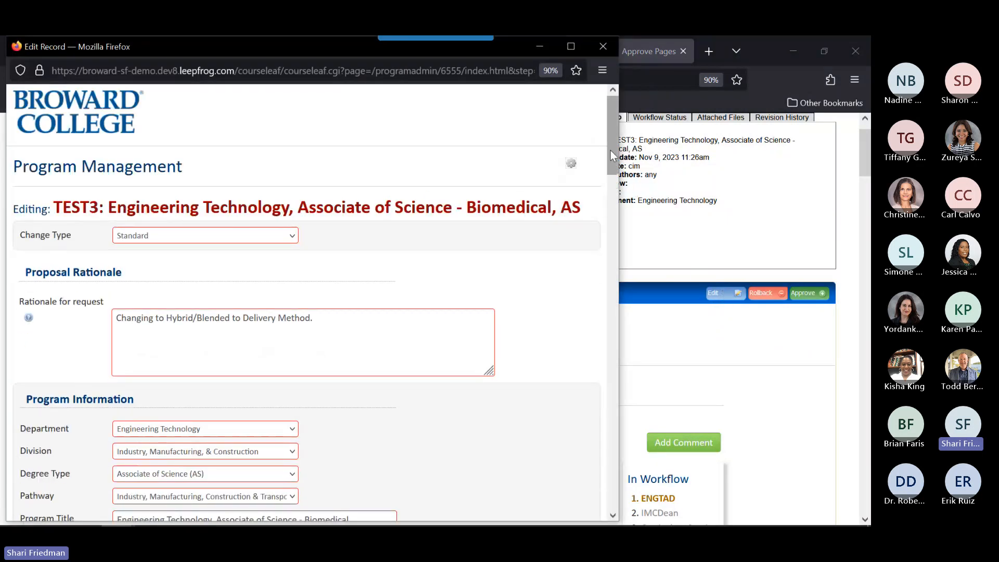
Step: Close the proposal's edit form, view its rollback options, and leave them without rolling back
{"action": "left_click", "coordinate": [602, 46]}
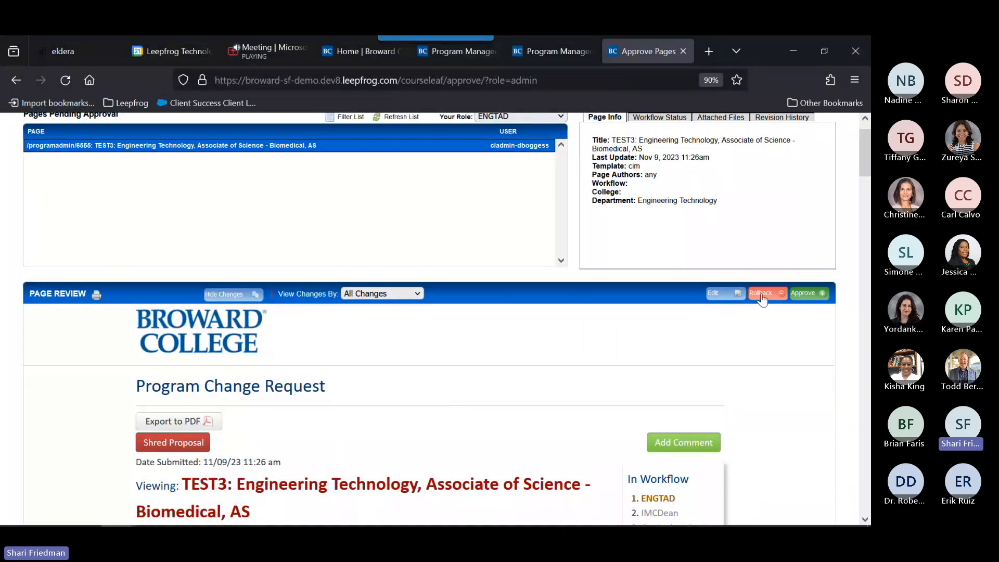
{"action": "left_click", "coordinate": [761, 295]}
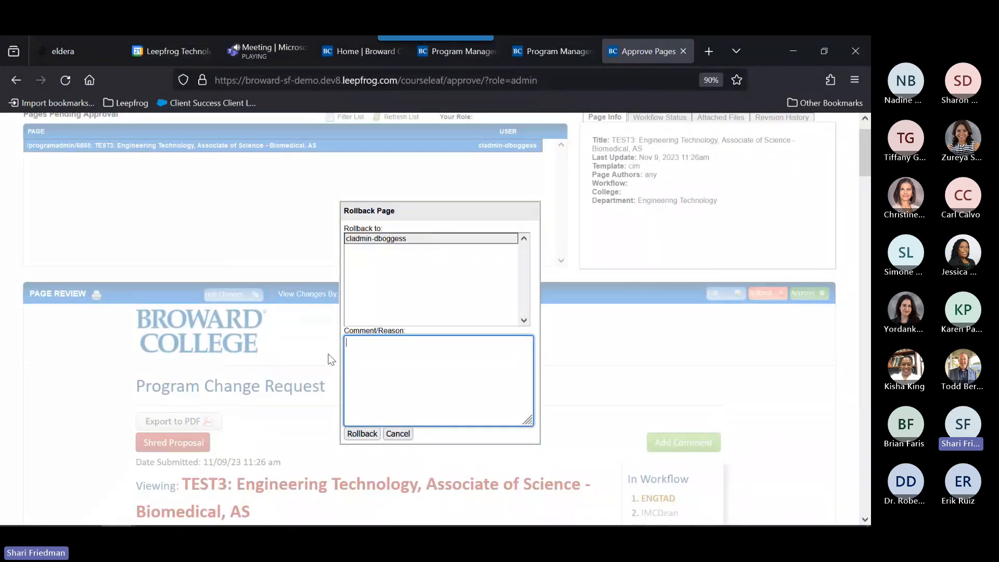
{"action": "left_click", "coordinate": [397, 434]}
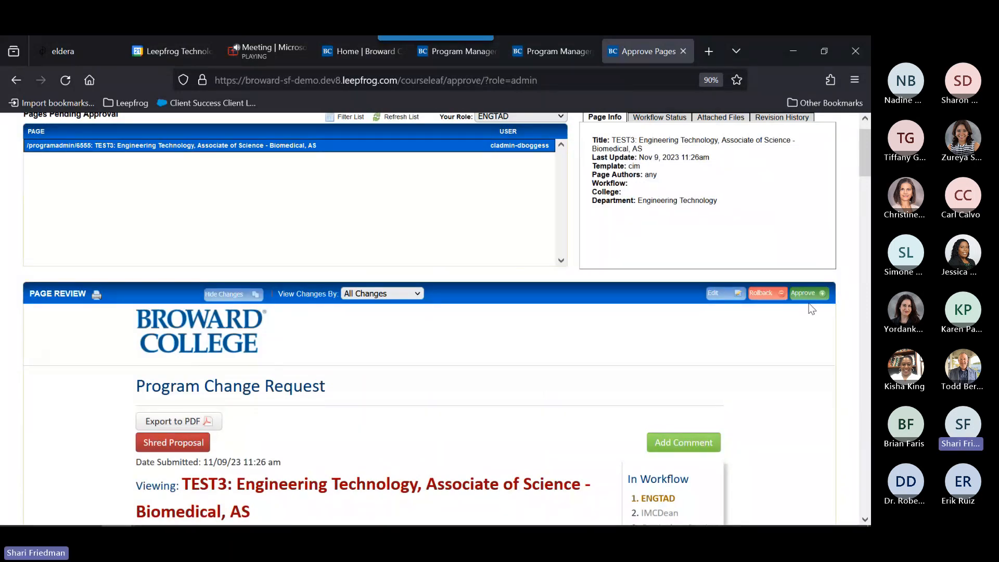
Step: Review the Engineering Technology - Biomedical proposal's workflow steps and the available reviewing roles, keeping ENGTAD as the role
{"action": "scroll", "coordinate": [796, 341], "scroll_direction": "down", "scroll_amount": 3}
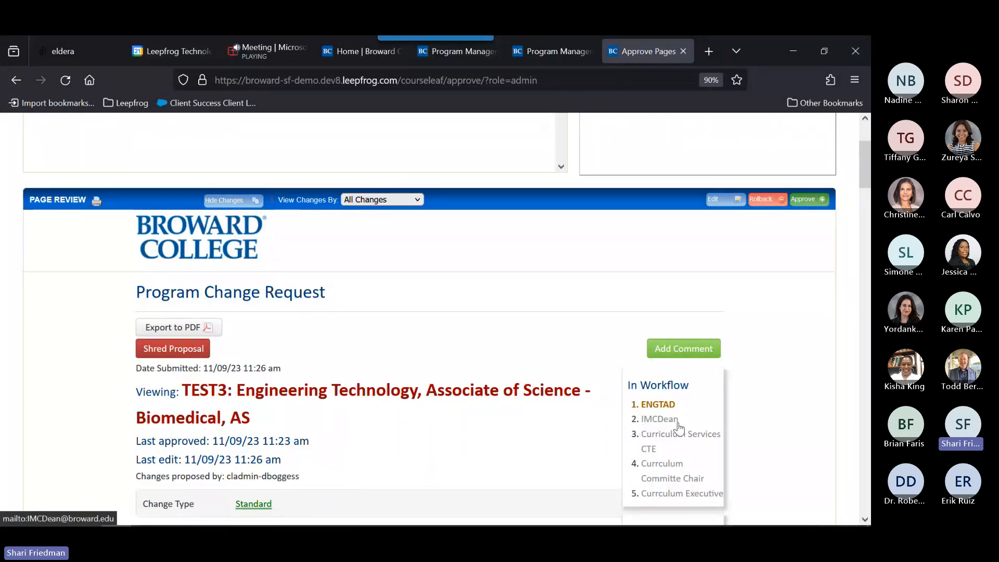
{"action": "scroll", "coordinate": [794, 436], "scroll_direction": "up", "scroll_amount": 4}
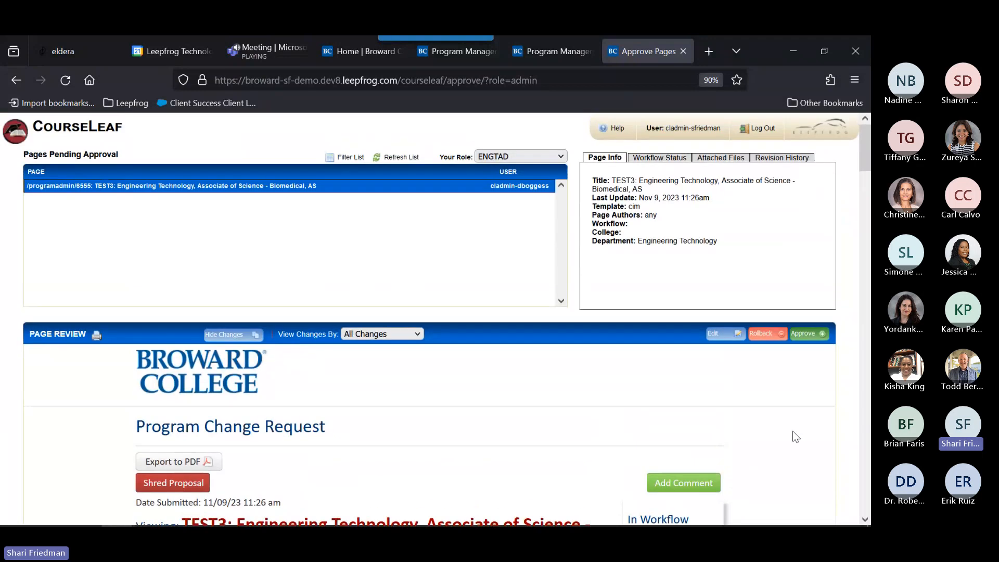
{"action": "left_click", "coordinate": [562, 155]}
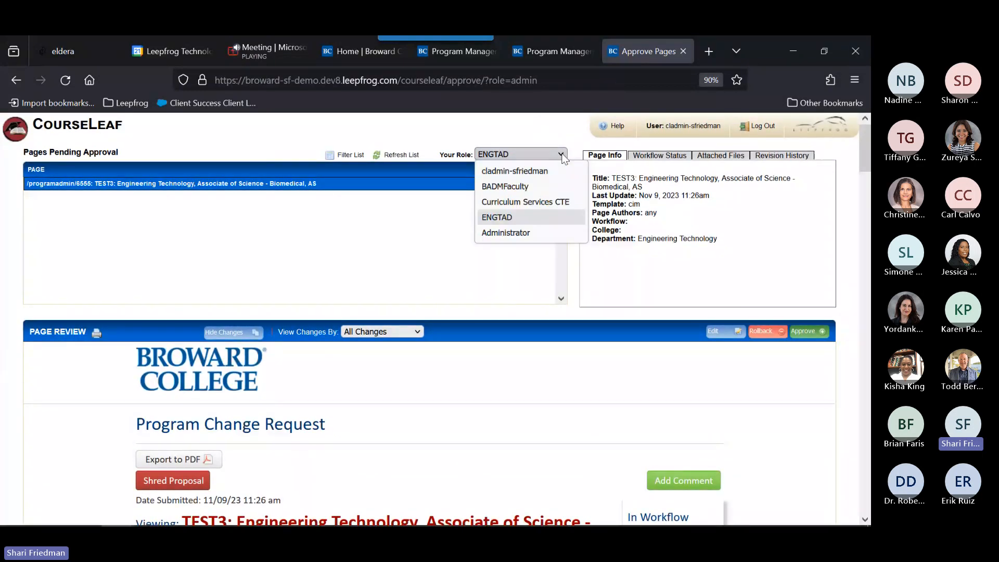
{"action": "key", "text": "Down"}
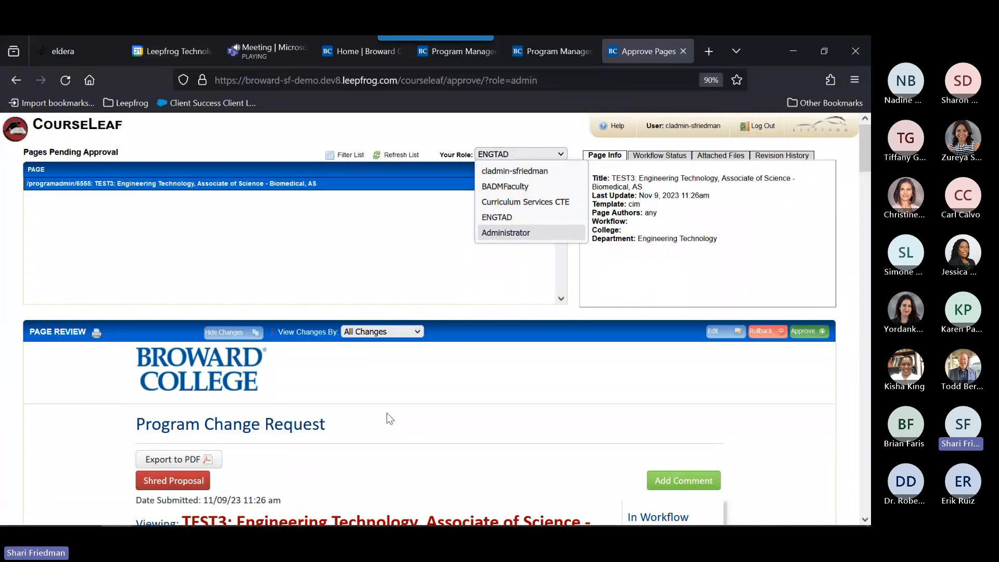
{"action": "left_click", "coordinate": [665, 399]}
{"action": "scroll", "coordinate": [665, 399], "scroll_direction": "down", "scroll_amount": 1}
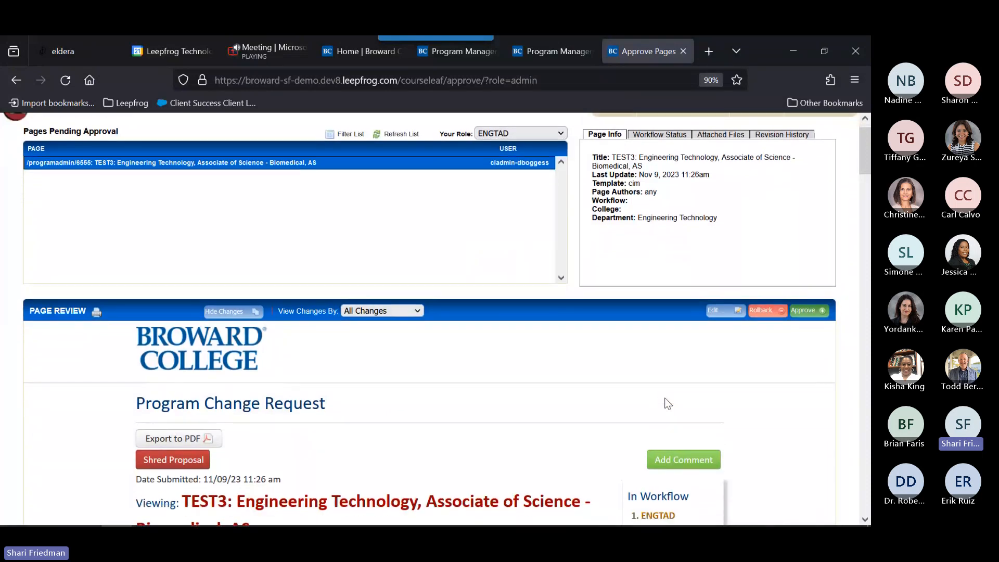
{"action": "scroll", "coordinate": [665, 399], "scroll_direction": "up", "scroll_amount": 1}
{"action": "scroll", "coordinate": [664, 398], "scroll_direction": "down", "scroll_amount": 1}
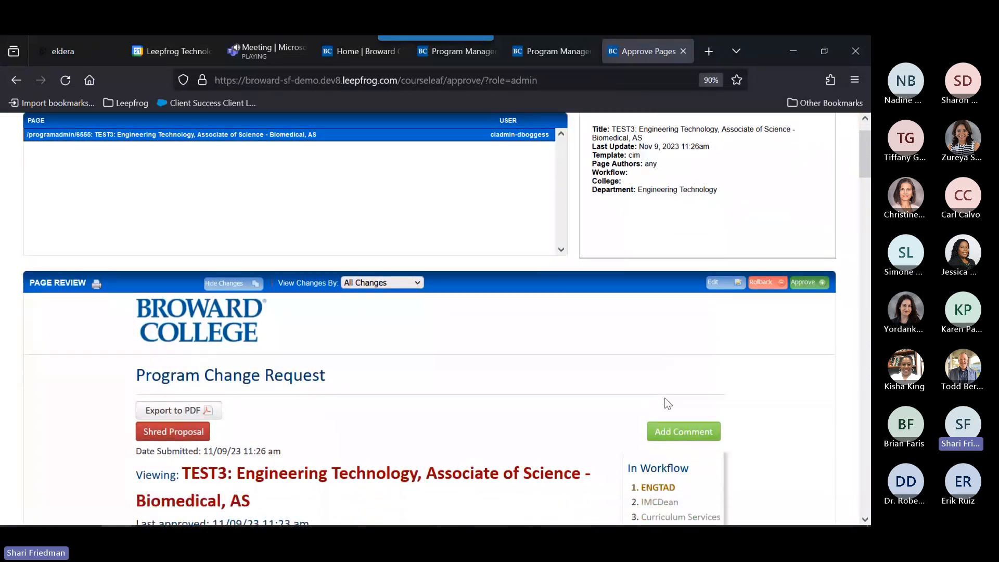
{"action": "scroll", "coordinate": [664, 380], "scroll_direction": "up", "scroll_amount": 1}
{"action": "scroll", "coordinate": [666, 364], "scroll_direction": "down", "scroll_amount": 2}
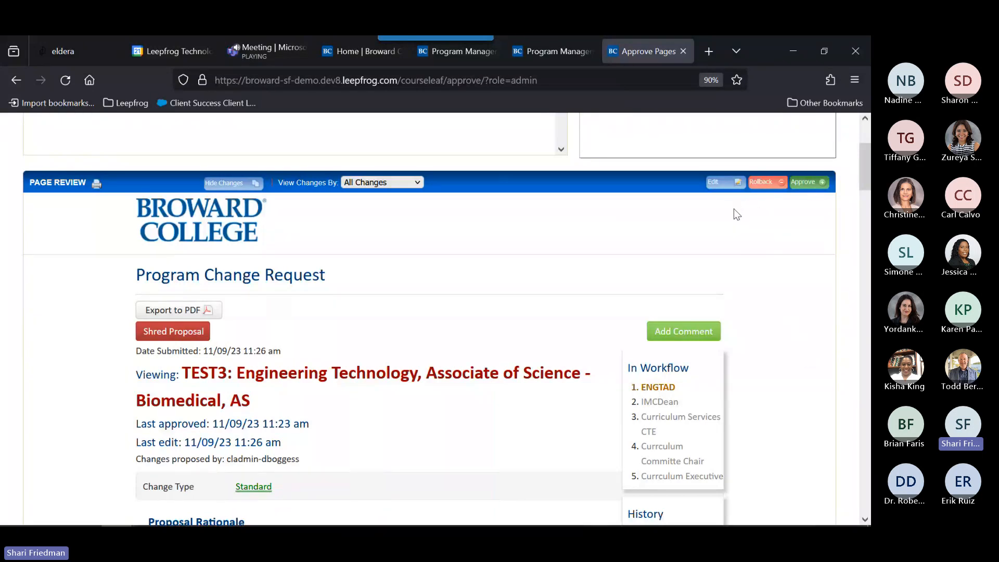
{"action": "scroll", "coordinate": [734, 208], "scroll_direction": "up", "scroll_amount": 3}
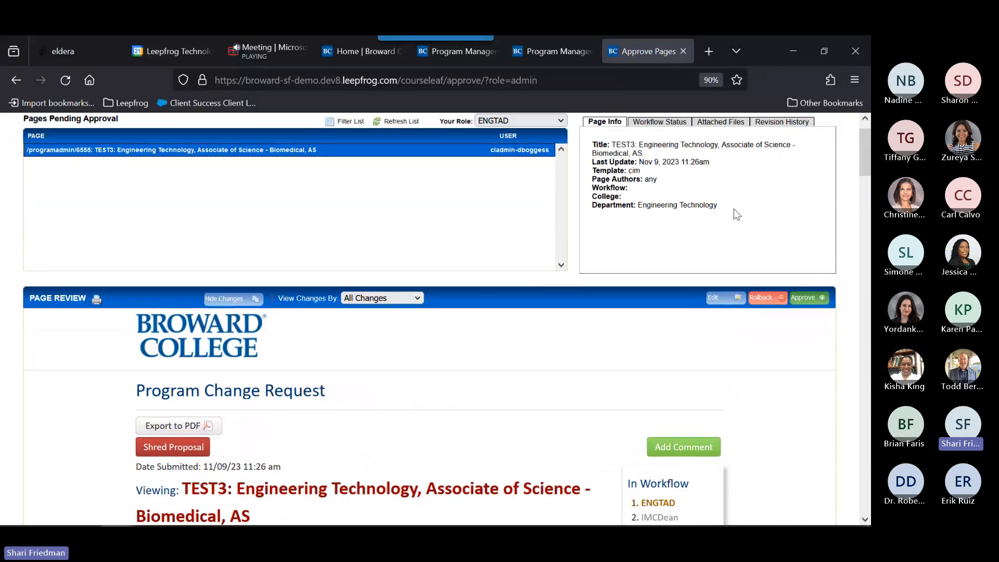
{"action": "scroll", "coordinate": [773, 398], "scroll_direction": "down", "scroll_amount": 1}
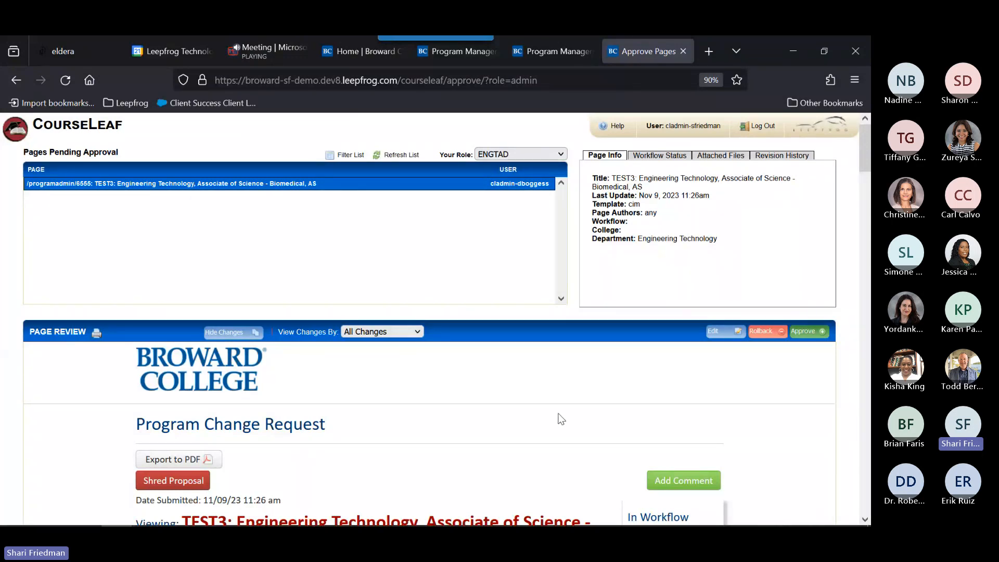
Step: View the edited programs on both open Program Management pages, and return to the Approve Pages site
{"action": "left_click", "coordinate": [438, 52]}
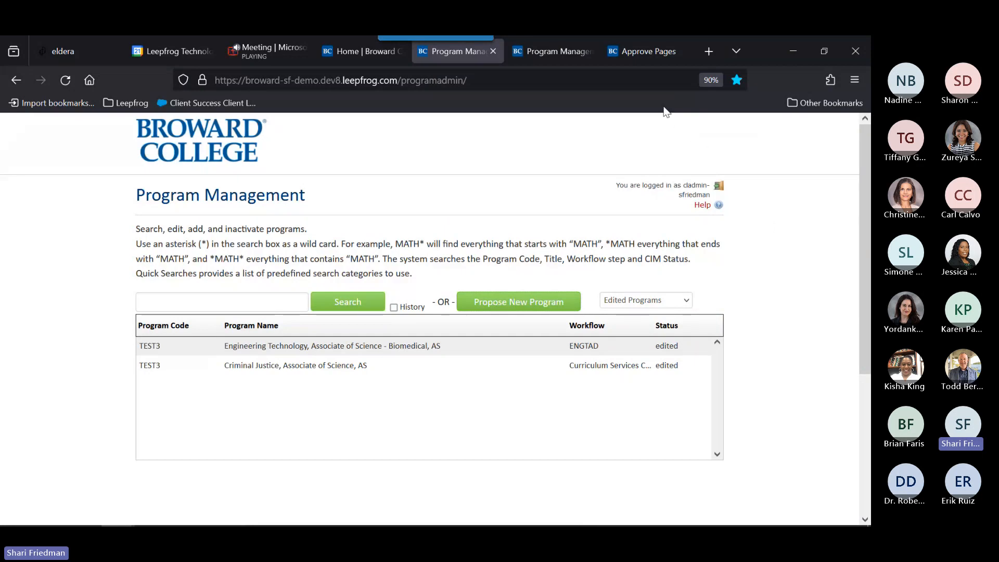
{"action": "left_click", "coordinate": [629, 54]}
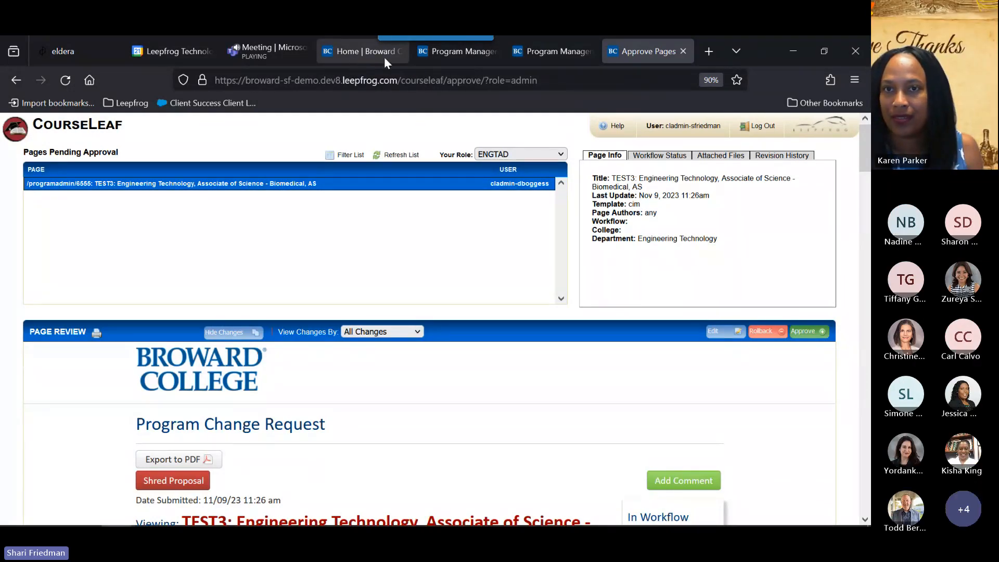
{"action": "left_click", "coordinate": [436, 55]}
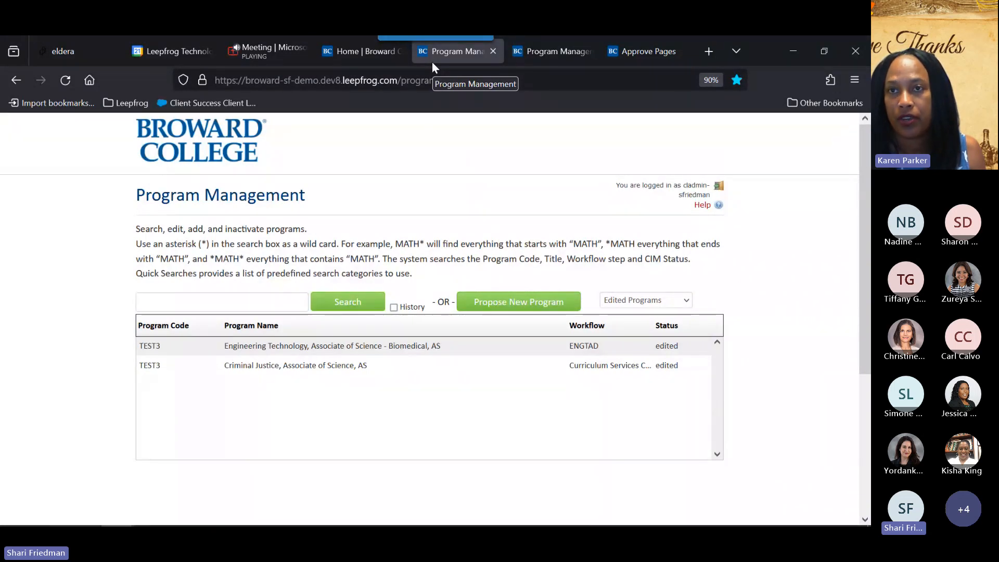
{"action": "left_click", "coordinate": [537, 54]}
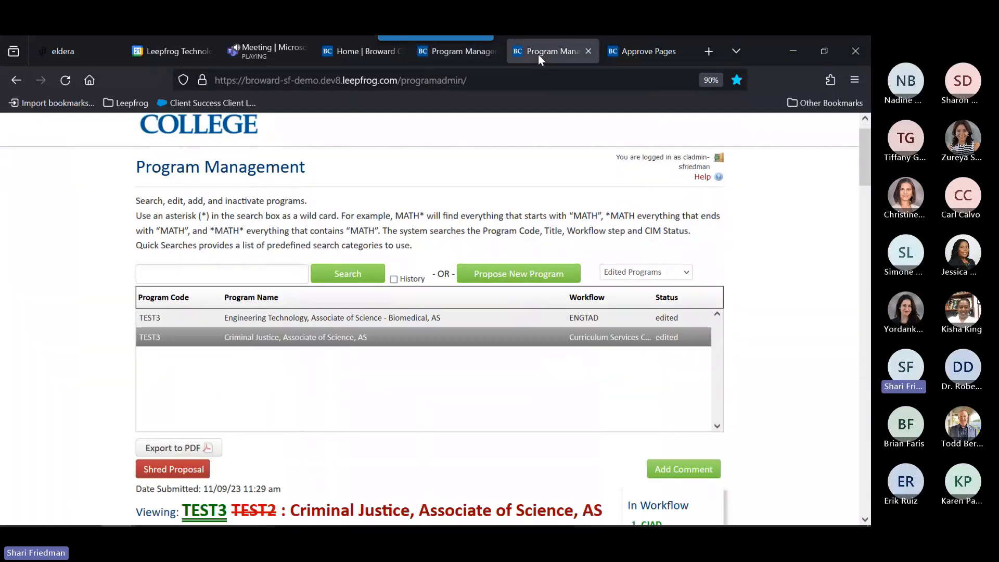
{"action": "left_click", "coordinate": [639, 52]}
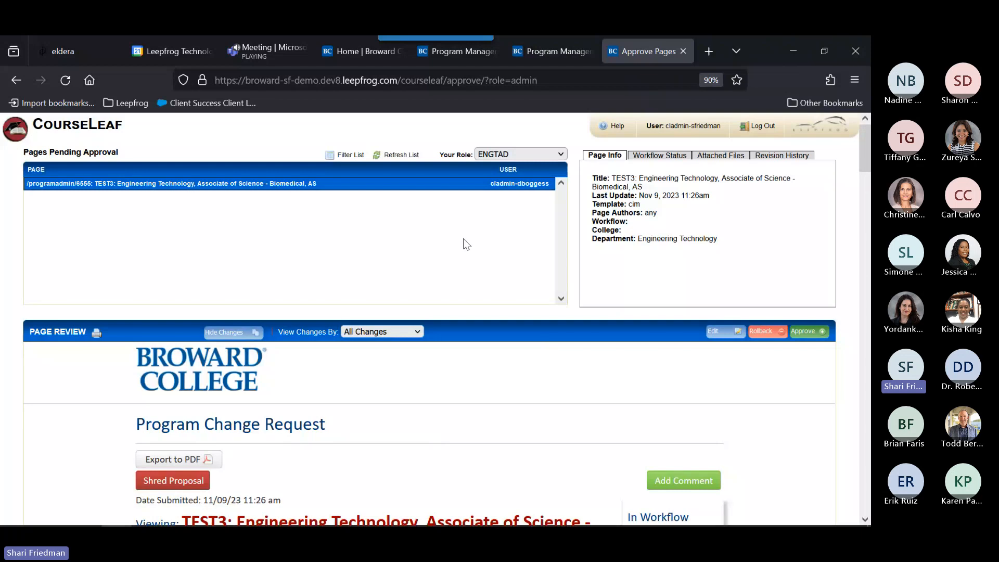
Step: Check the pages pending for the BADMFaculty role, and set the reviewing role to Curriculum Services CTE
{"action": "left_click", "coordinate": [562, 155]}
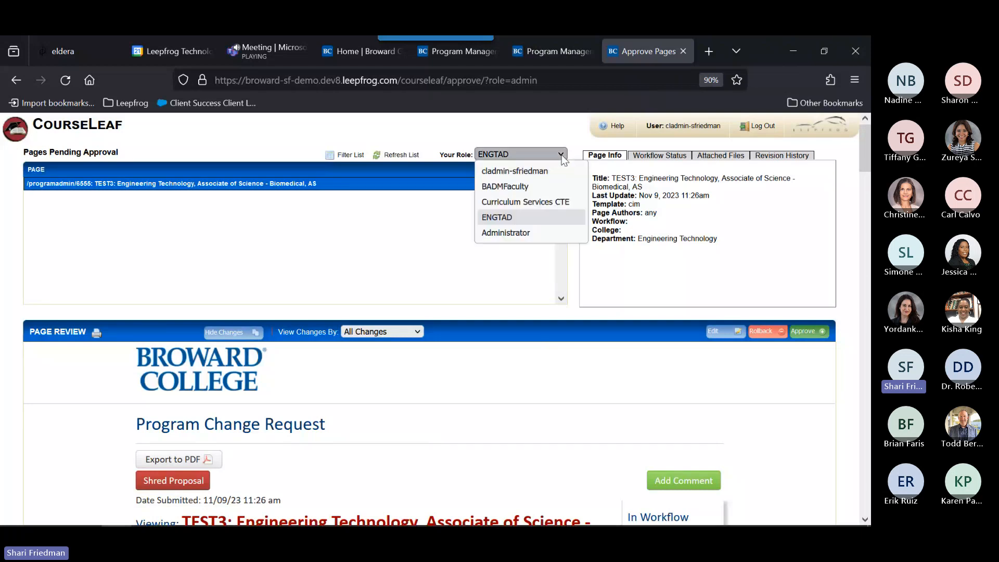
{"action": "left_click", "coordinate": [518, 185]}
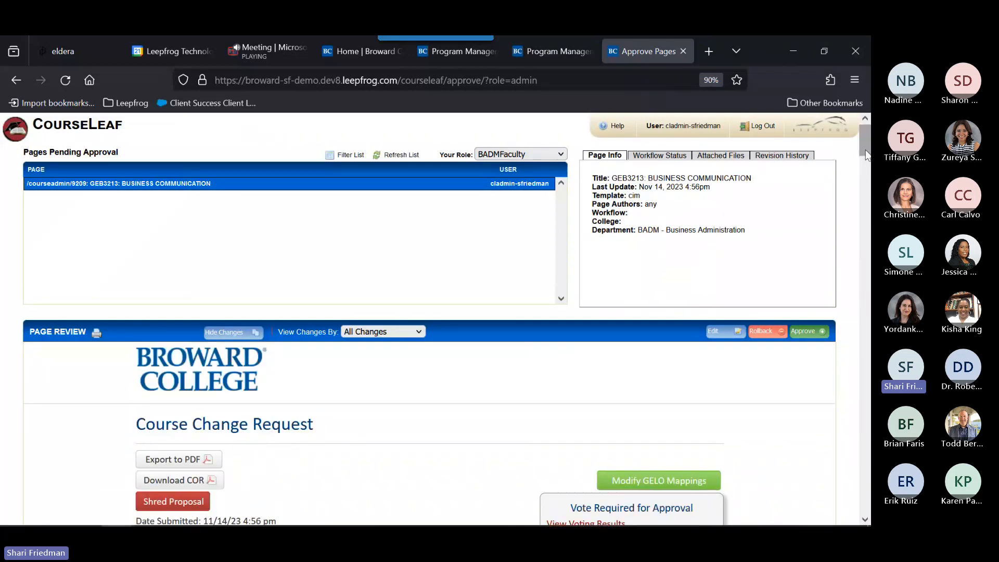
{"action": "mouse_move", "coordinate": [865, 151]}
{"action": "left_mouse_down"}
{"action": "mouse_move", "coordinate": [867, 175]}
{"action": "mouse_move", "coordinate": [863, 147]}
{"action": "left_mouse_up"}
{"action": "left_click", "coordinate": [562, 154]}
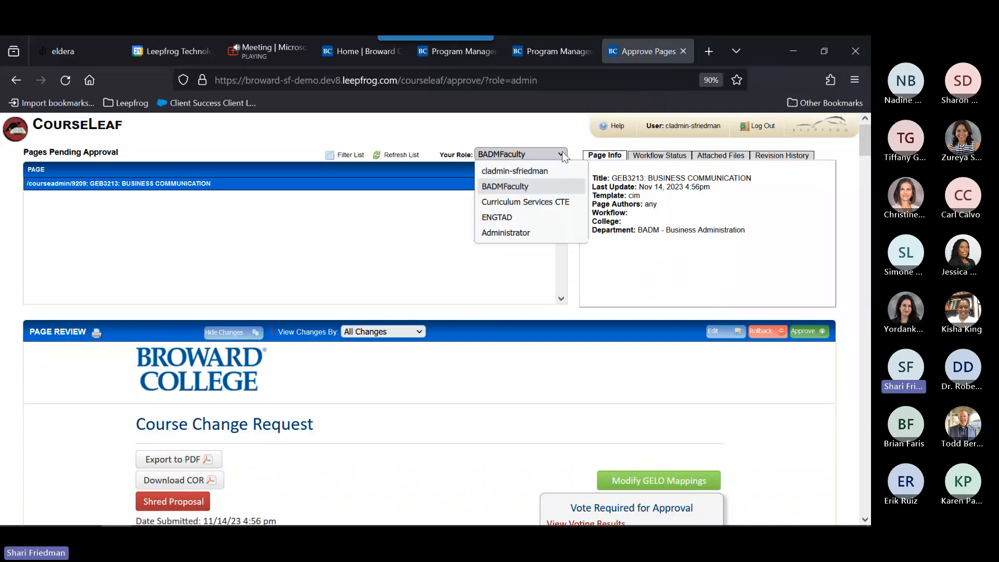
{"action": "left_click", "coordinate": [546, 201]}
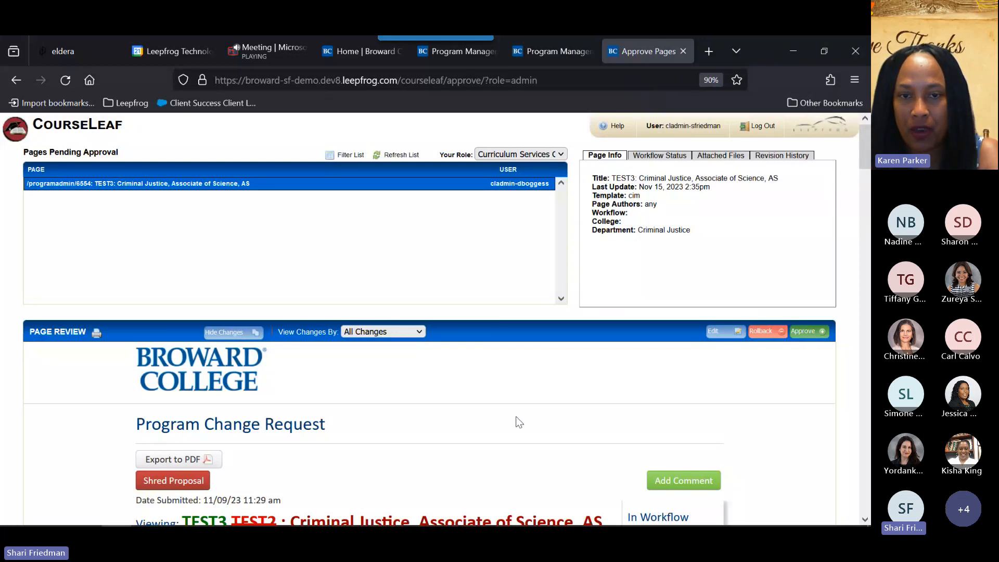
Step: Examine the pending Criminal Justice program change request, including its change markup, rationale and workflow steps
{"action": "scroll", "coordinate": [513, 423], "scroll_direction": "down", "scroll_amount": 1}
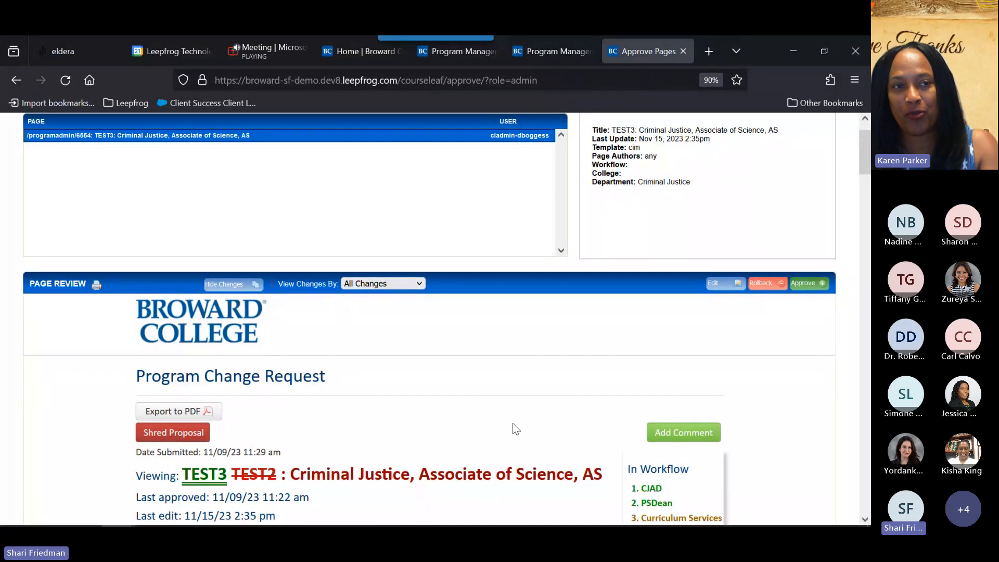
{"action": "scroll", "coordinate": [513, 423], "scroll_direction": "down", "scroll_amount": 1}
{"action": "scroll", "coordinate": [513, 423], "scroll_direction": "down", "scroll_amount": 1}
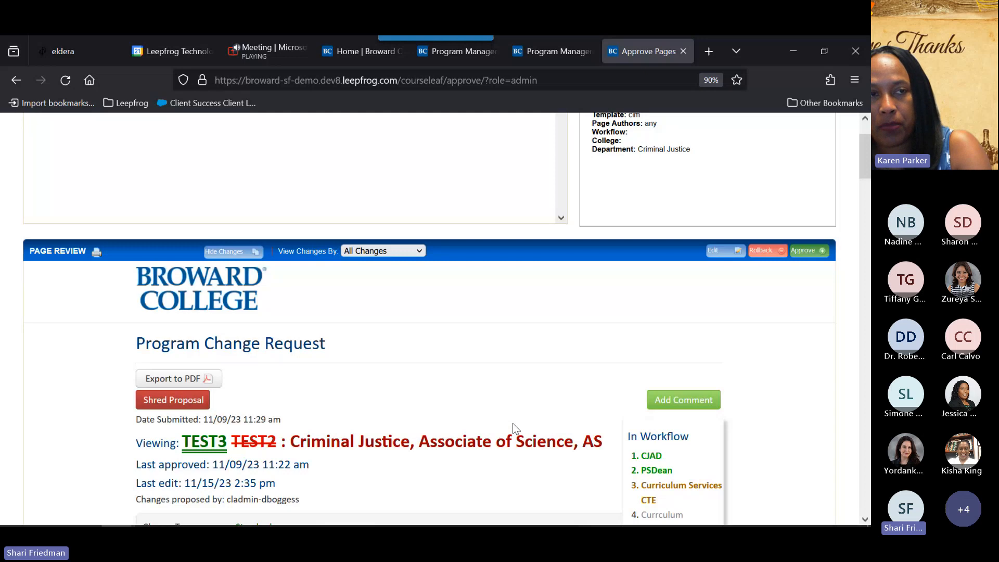
{"action": "scroll", "coordinate": [798, 380], "scroll_direction": "down", "scroll_amount": 3}
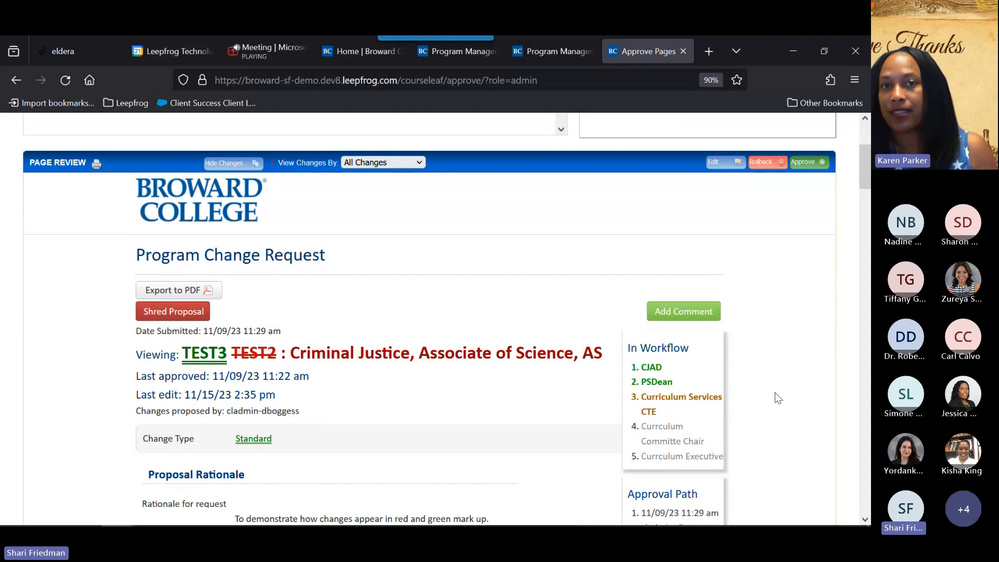
{"action": "scroll", "coordinate": [779, 398], "scroll_direction": "up", "scroll_amount": 1}
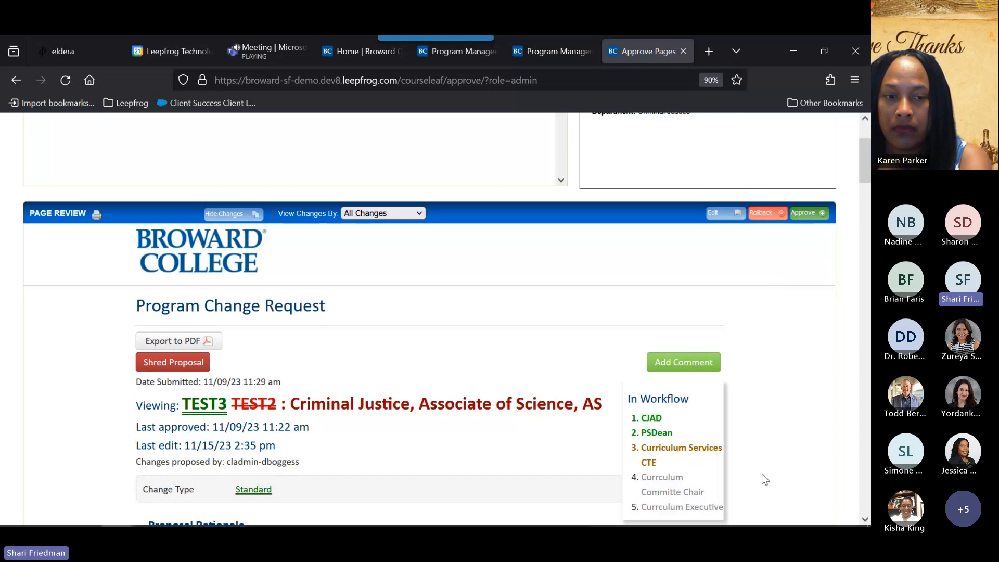
{"action": "scroll", "coordinate": [773, 434], "scroll_direction": "down", "scroll_amount": 2}
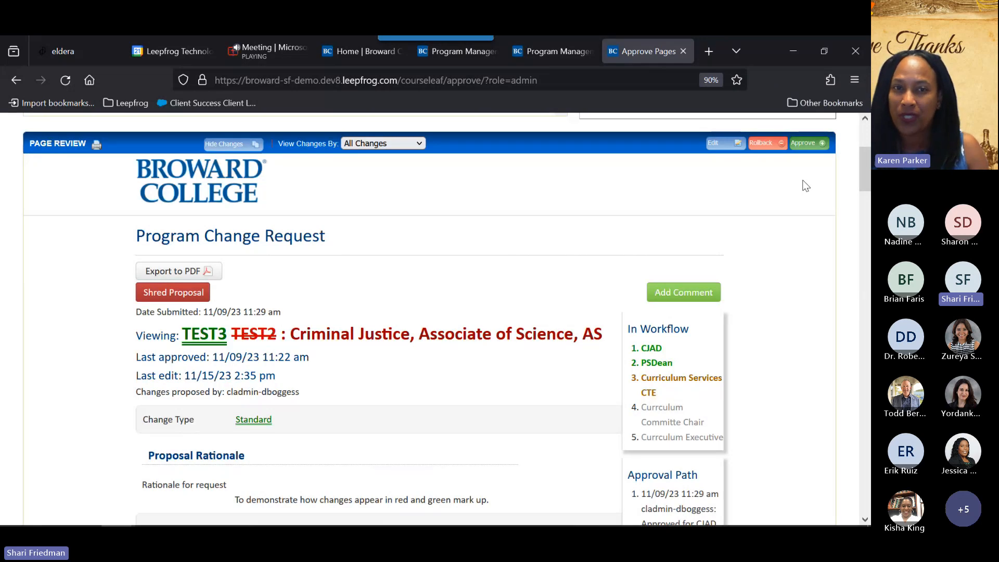
{"action": "scroll", "coordinate": [793, 226], "scroll_direction": "up", "scroll_amount": 1}
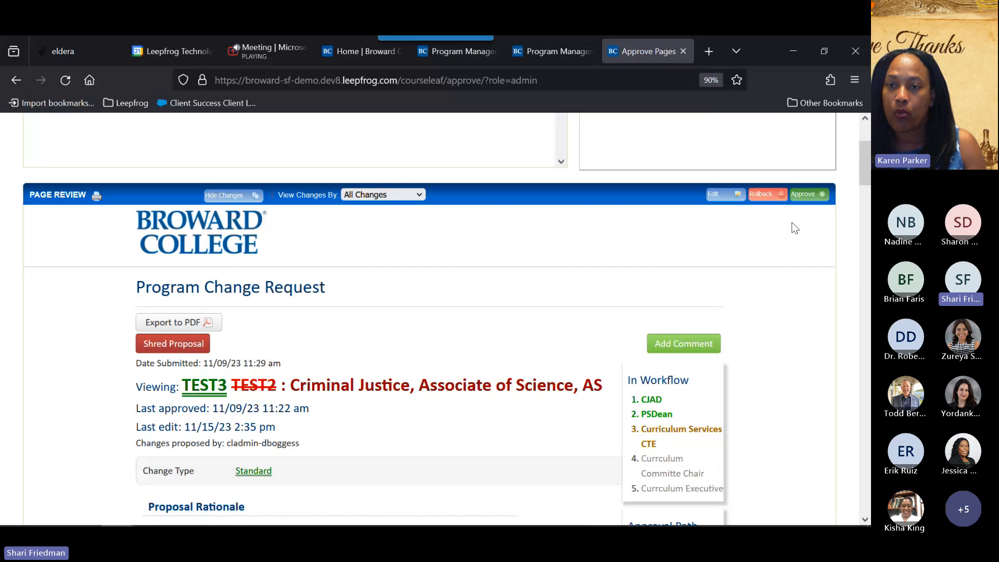
{"action": "scroll", "coordinate": [794, 228], "scroll_direction": "up", "scroll_amount": 3}
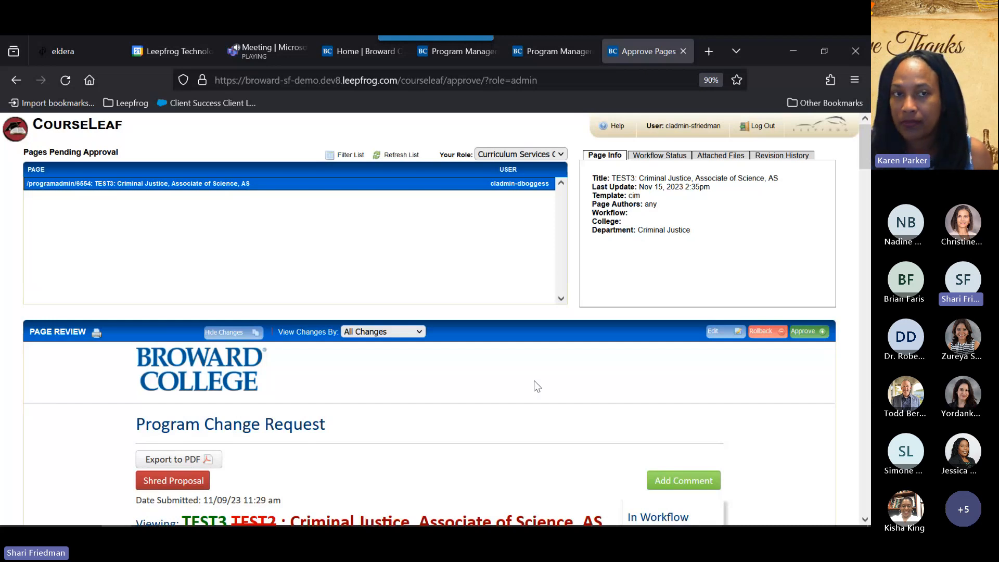
{"action": "scroll", "coordinate": [514, 397], "scroll_direction": "down", "scroll_amount": 1}
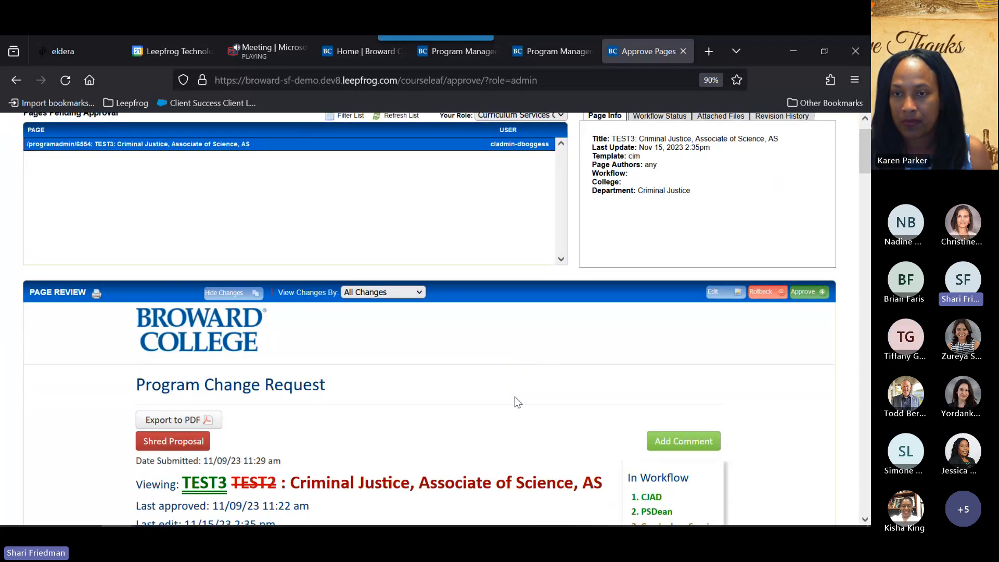
{"action": "scroll", "coordinate": [514, 396], "scroll_direction": "down", "scroll_amount": 1}
{"action": "scroll", "coordinate": [514, 397], "scroll_direction": "up", "scroll_amount": 2}
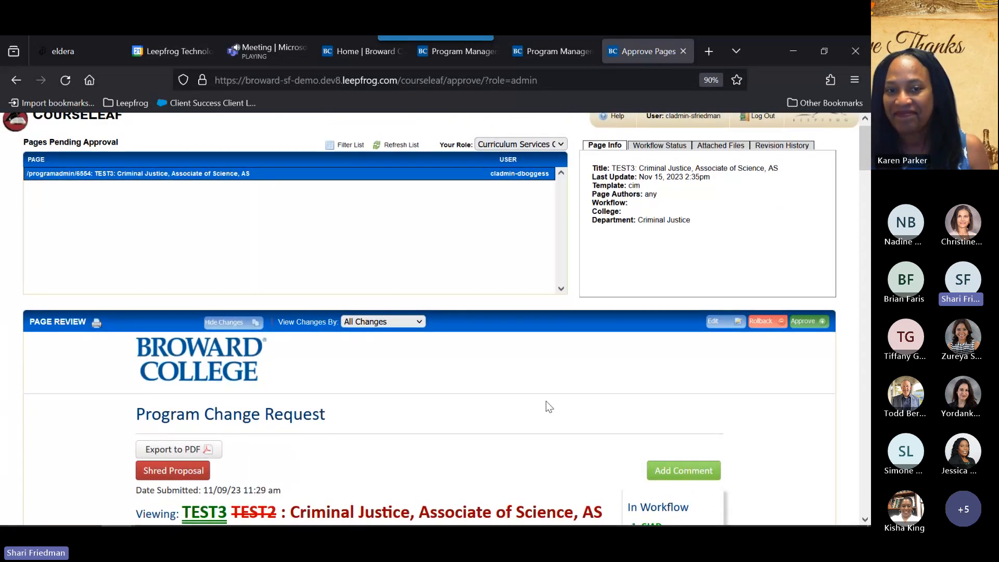
Step: Open the pending Criminal Justice proposal for editing and go through its form to the Required Courses section
{"action": "left_click", "coordinate": [714, 321]}
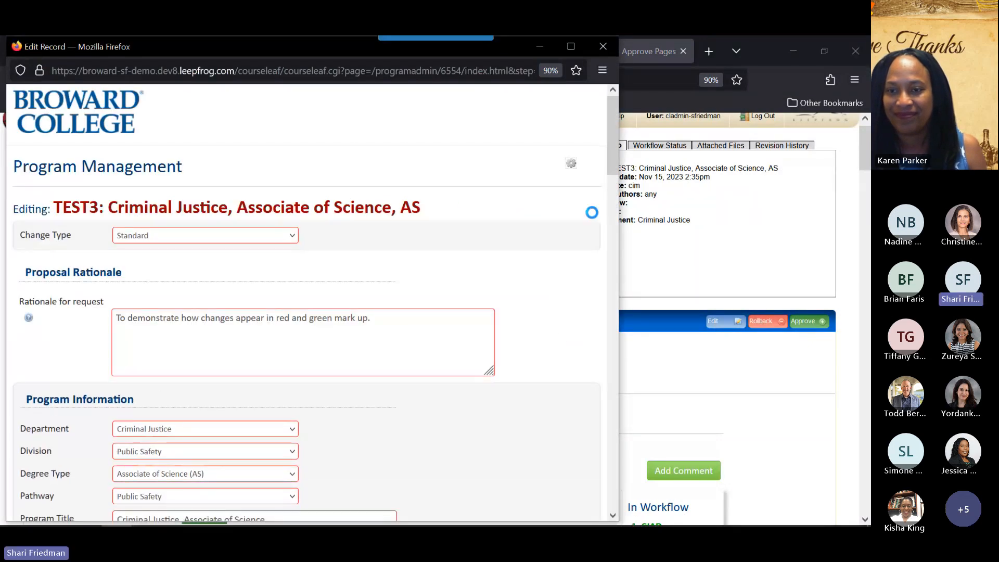
{"action": "scroll", "coordinate": [592, 213], "scroll_direction": "down", "scroll_amount": 5}
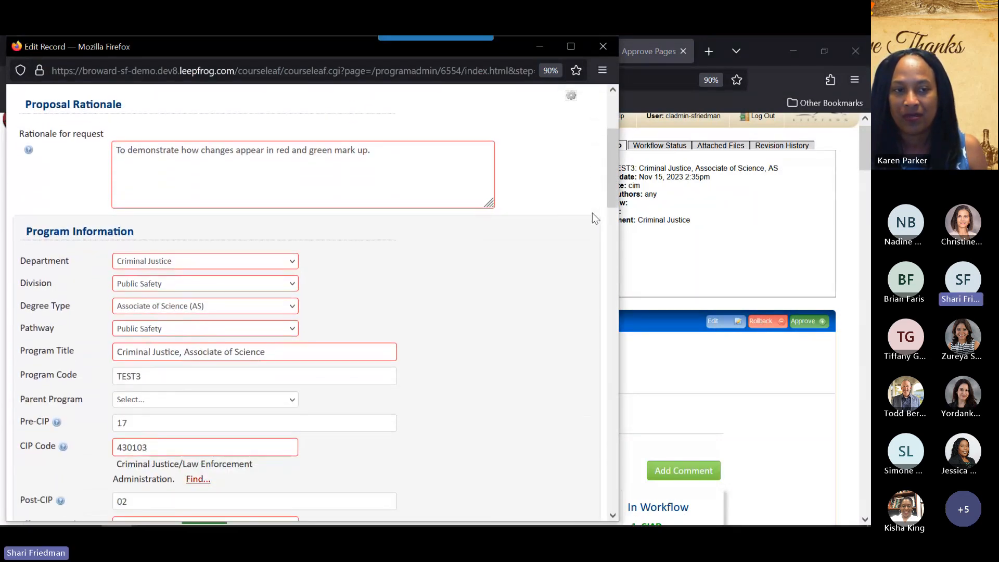
{"action": "scroll", "coordinate": [592, 213], "scroll_direction": "down", "scroll_amount": 4}
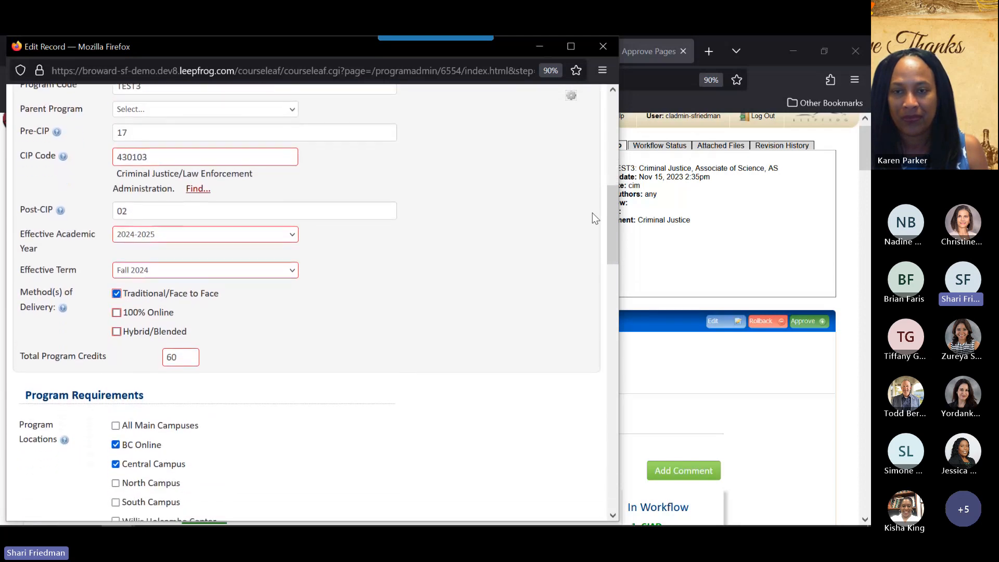
{"action": "scroll", "coordinate": [592, 214], "scroll_direction": "down", "scroll_amount": 4}
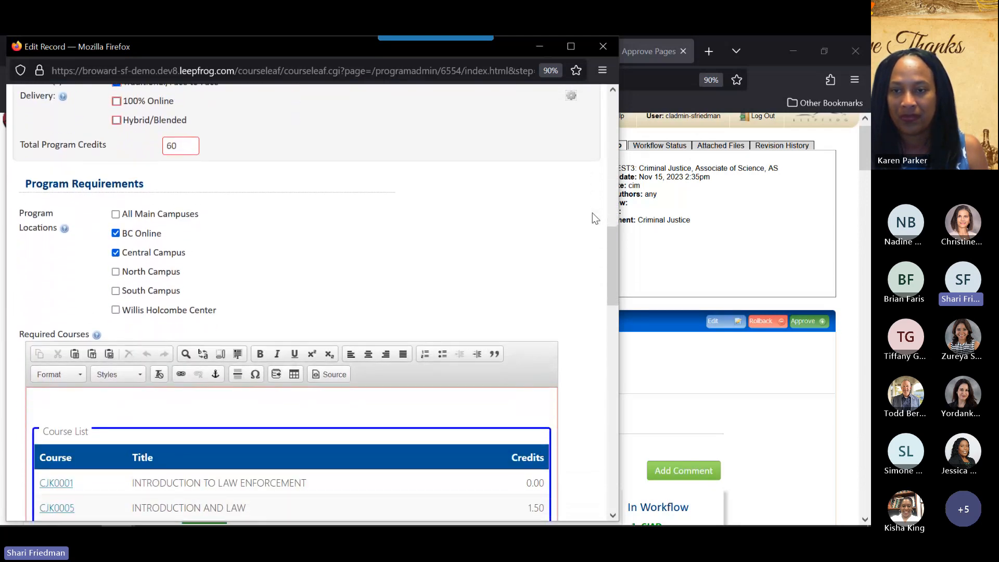
{"action": "scroll", "coordinate": [592, 214], "scroll_direction": "down", "scroll_amount": 1}
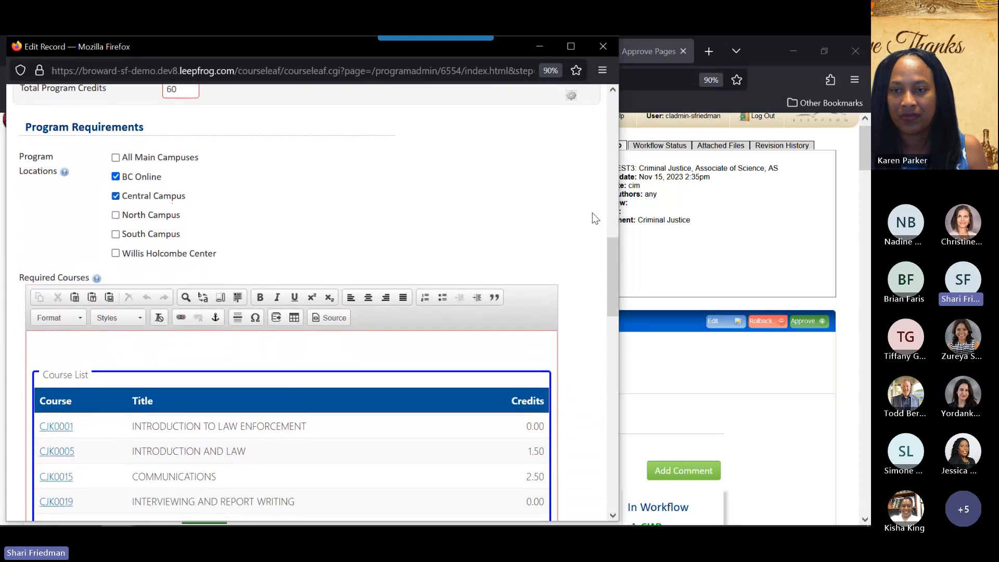
Step: In the Required Courses list, add ACG1003 Accounting Survey from Accounting General (ACG) and remove CCJ1010 Introduction to Criminology
{"action": "double_click", "coordinate": [327, 461]}
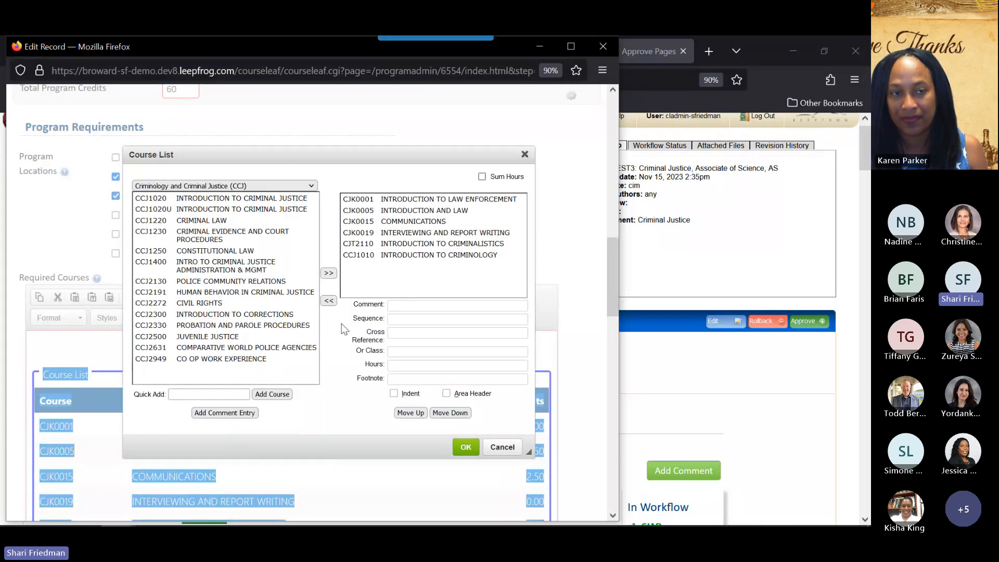
{"action": "left_click", "coordinate": [312, 186]}
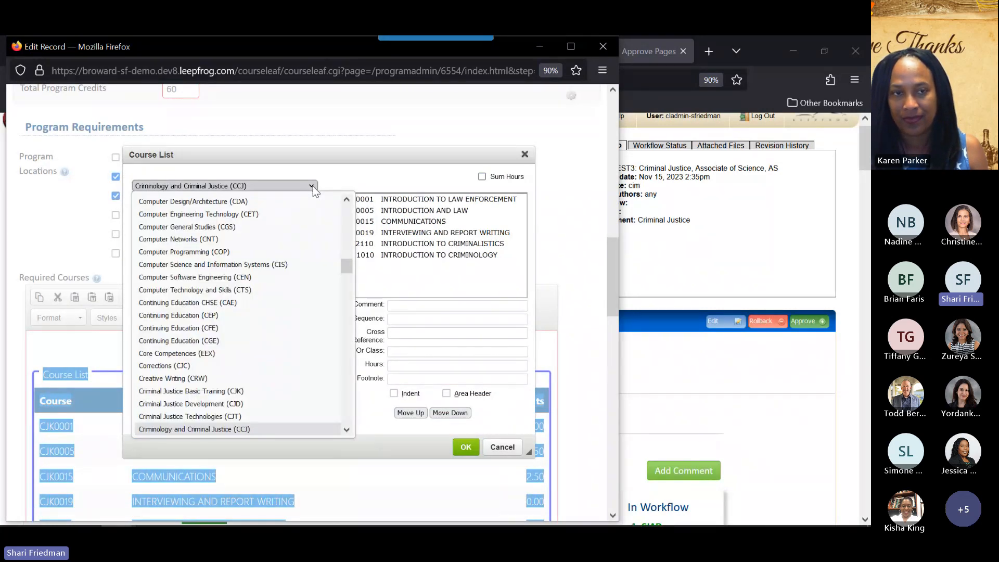
{"action": "left_click_drag", "start_coordinate": [346, 268], "coordinate": [339, 176]}
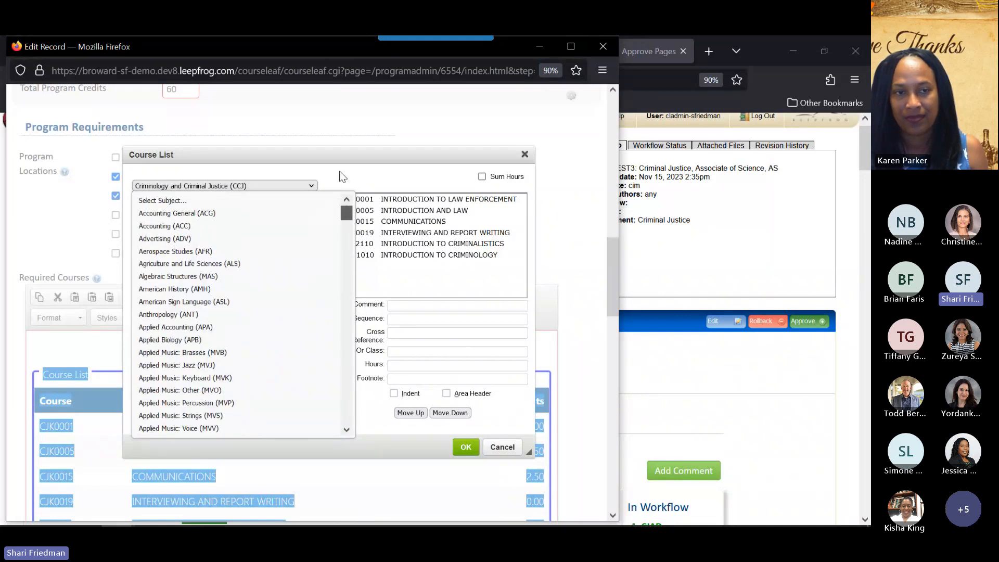
{"action": "left_click", "coordinate": [191, 214]}
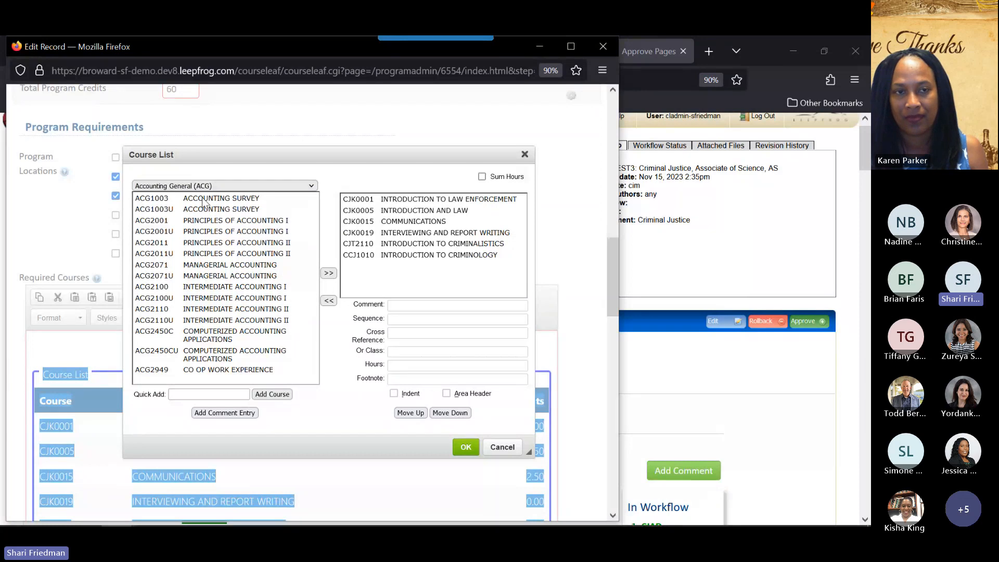
{"action": "left_click", "coordinate": [204, 201]}
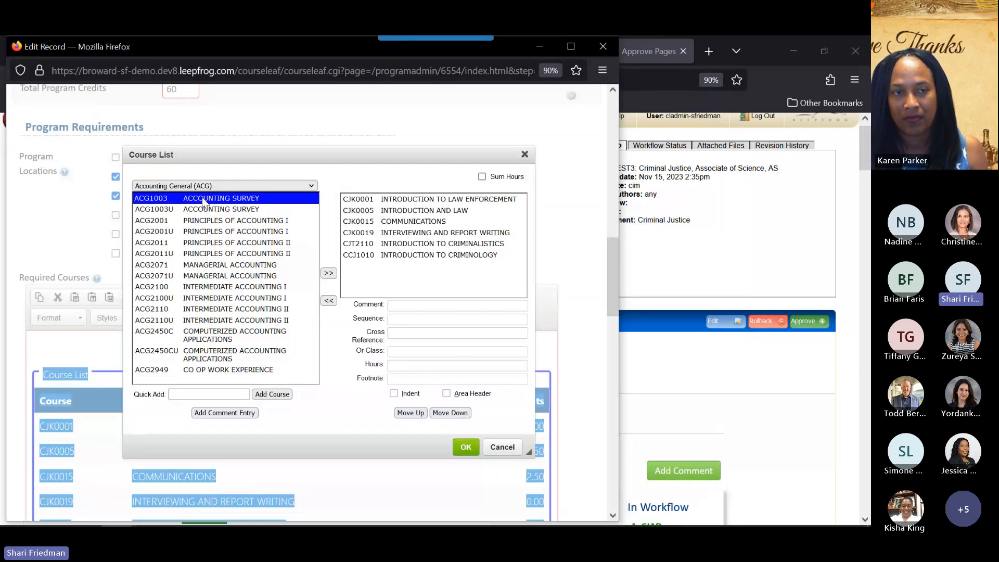
{"action": "left_click", "coordinate": [328, 274]}
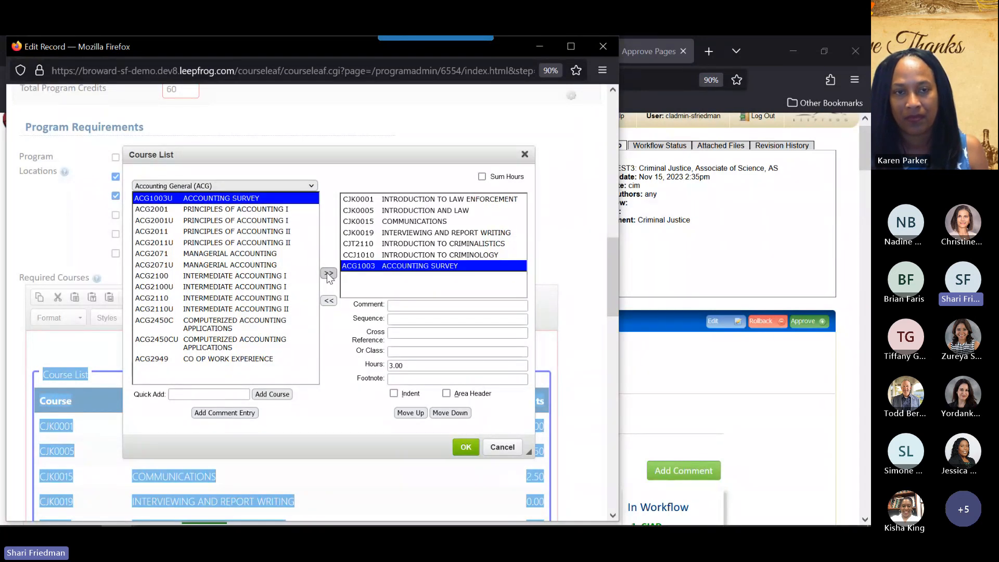
{"action": "left_click", "coordinate": [358, 256]}
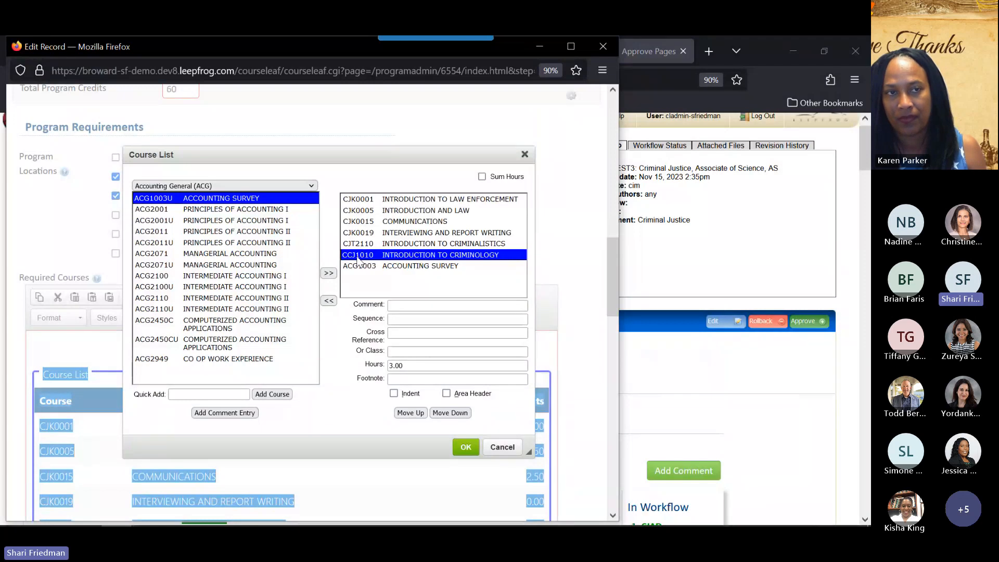
{"action": "left_click", "coordinate": [328, 301]}
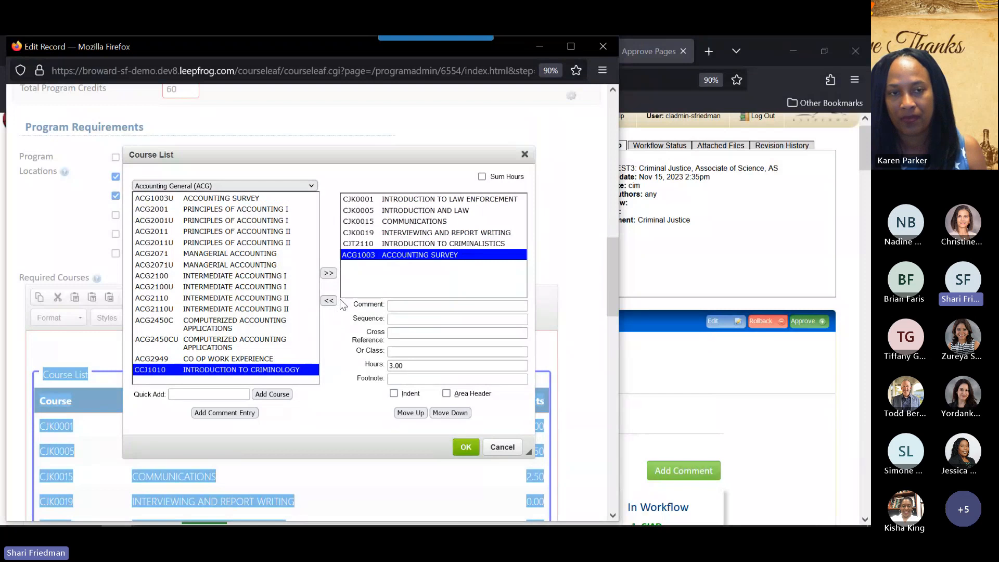
Step: Quick-add the course code NFL 10000 to the required course list and apply the list changes
{"action": "left_click", "coordinate": [187, 396]}
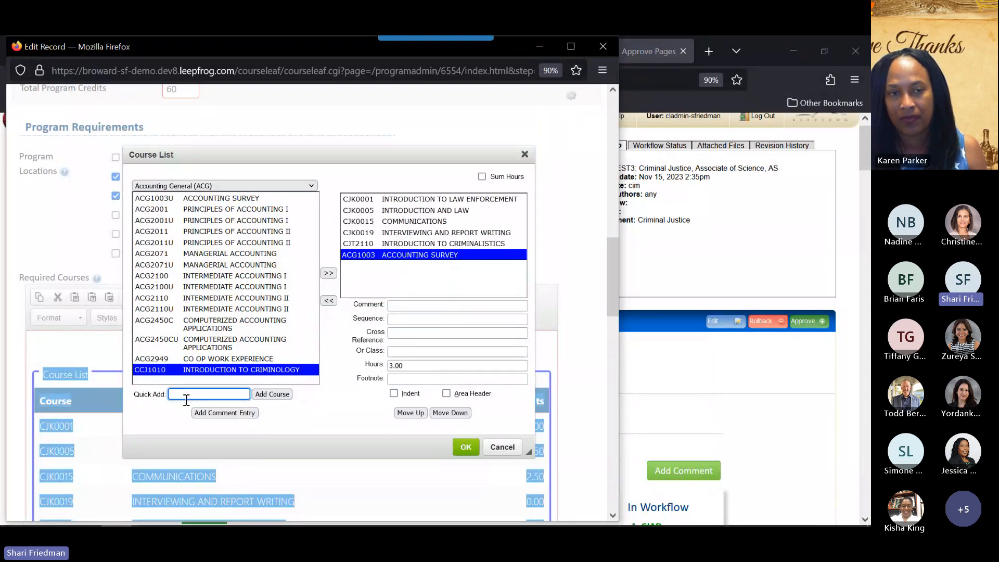
{"action": "type", "text": "NFL"}
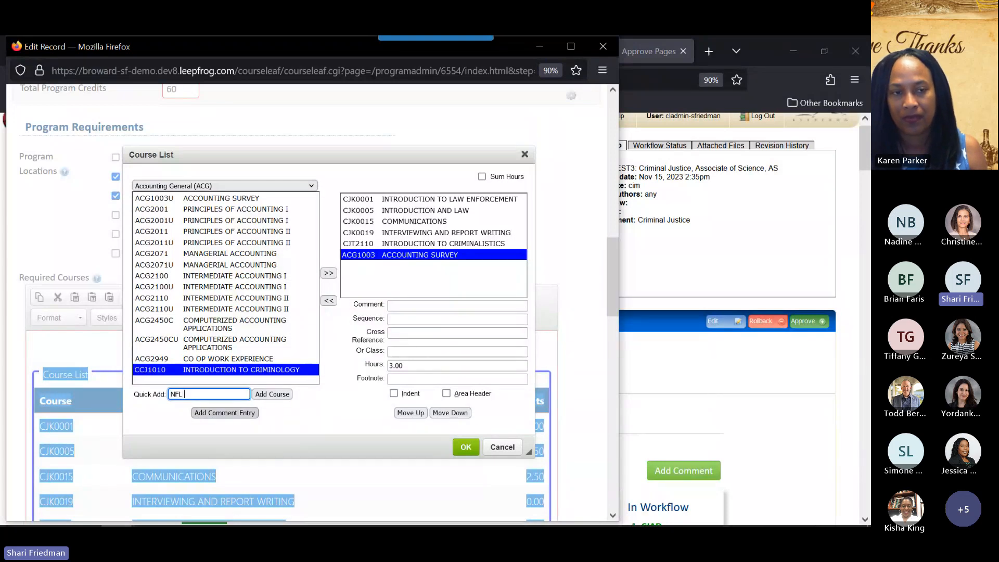
{"action": "type", "text": " 10000"}
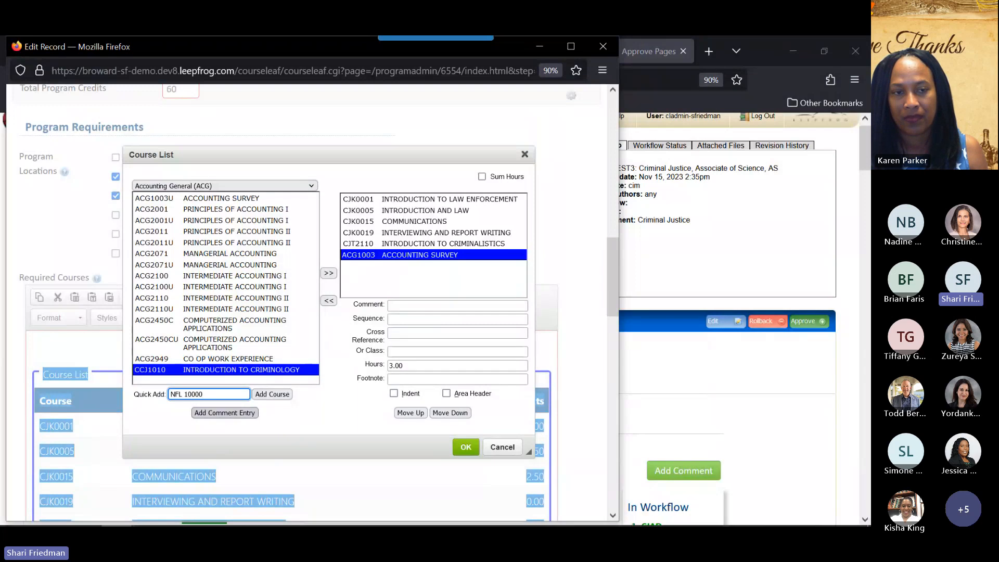
{"action": "left_click", "coordinate": [262, 394]}
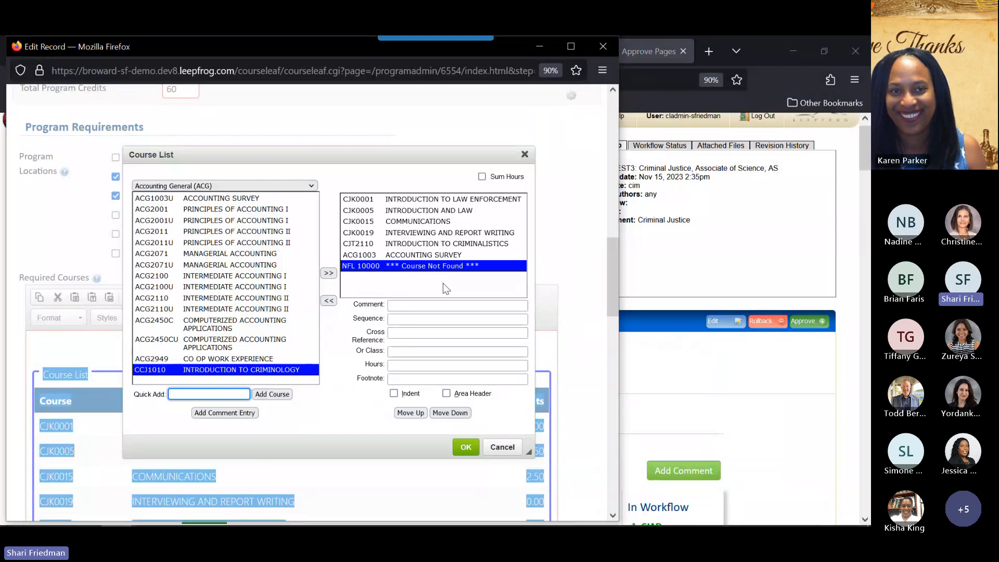
{"action": "left_click", "coordinate": [464, 448]}
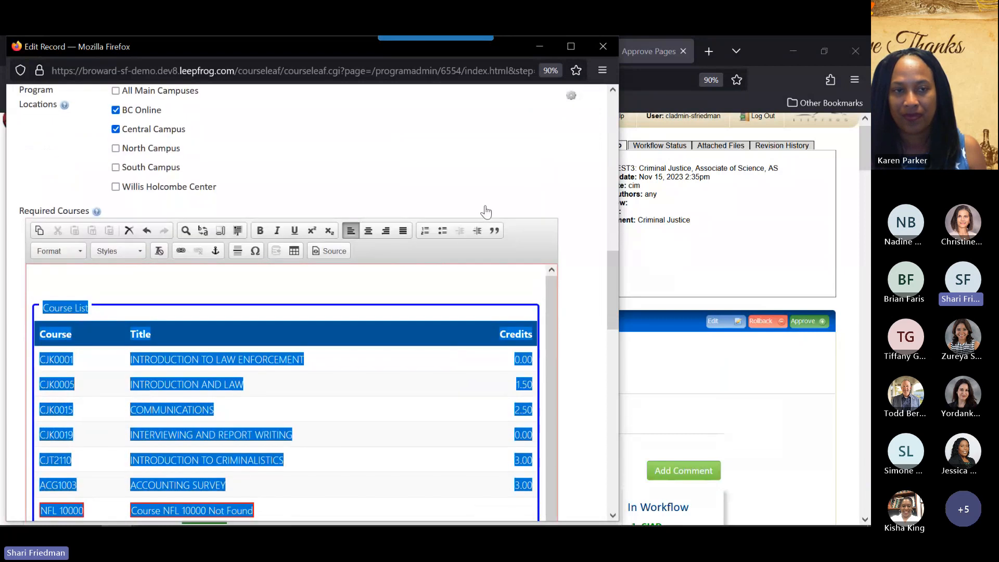
Step: Add blank lines above the existing required course table and insert a new Course List formatted table there
{"action": "left_click", "coordinate": [445, 296]}
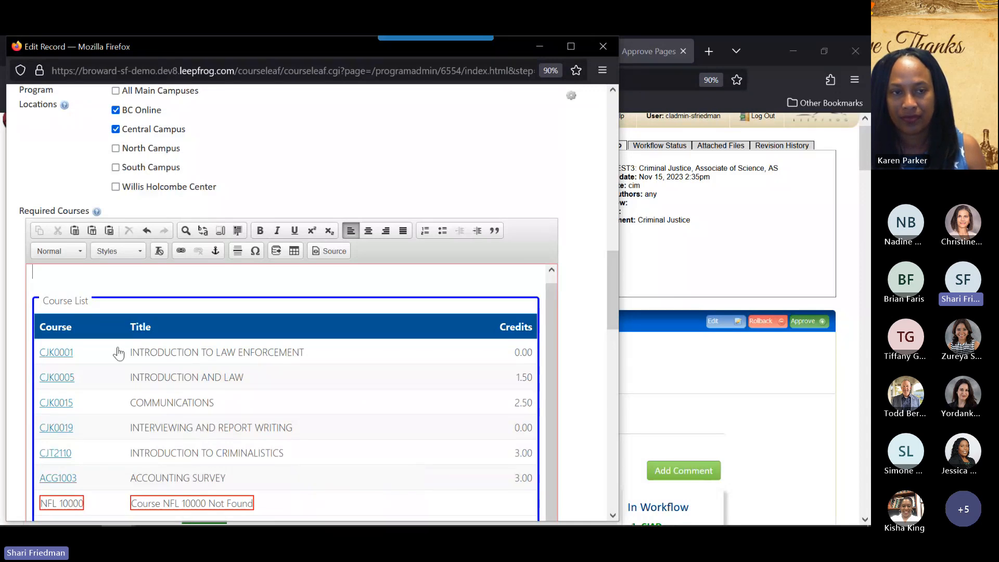
{"action": "key", "text": "Return"}
{"action": "key", "text": "Return"}
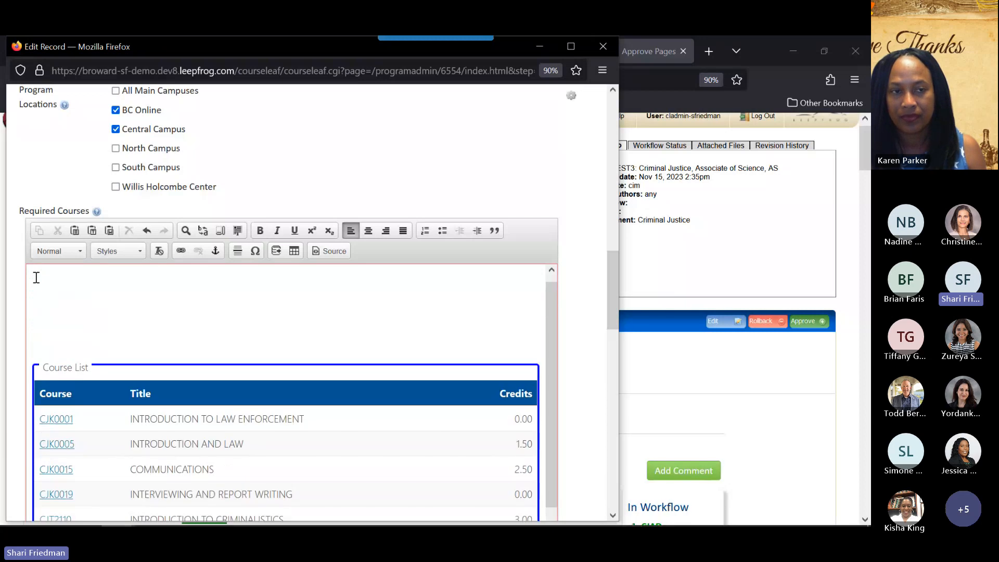
{"action": "left_click", "coordinate": [295, 251]}
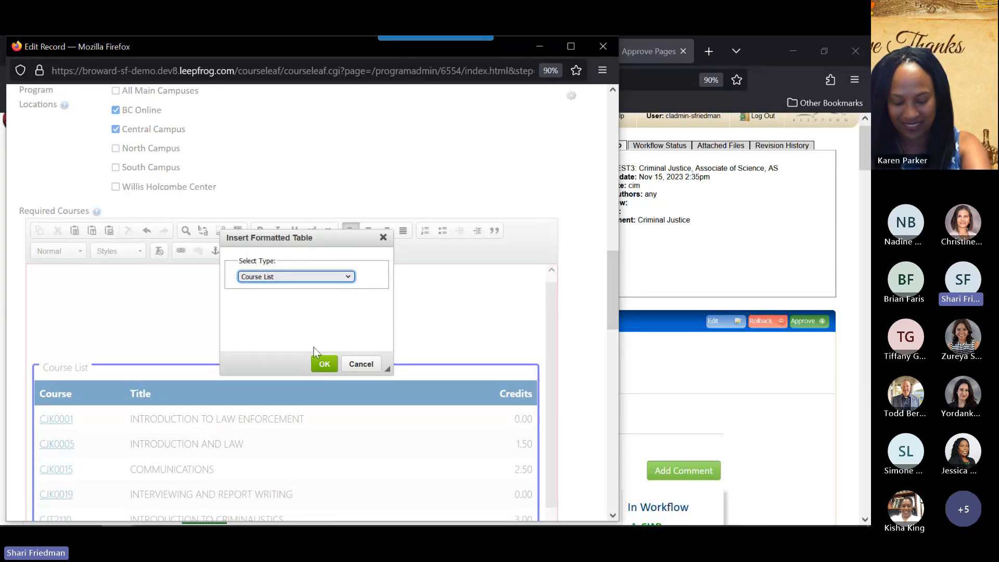
{"action": "left_click", "coordinate": [322, 366]}
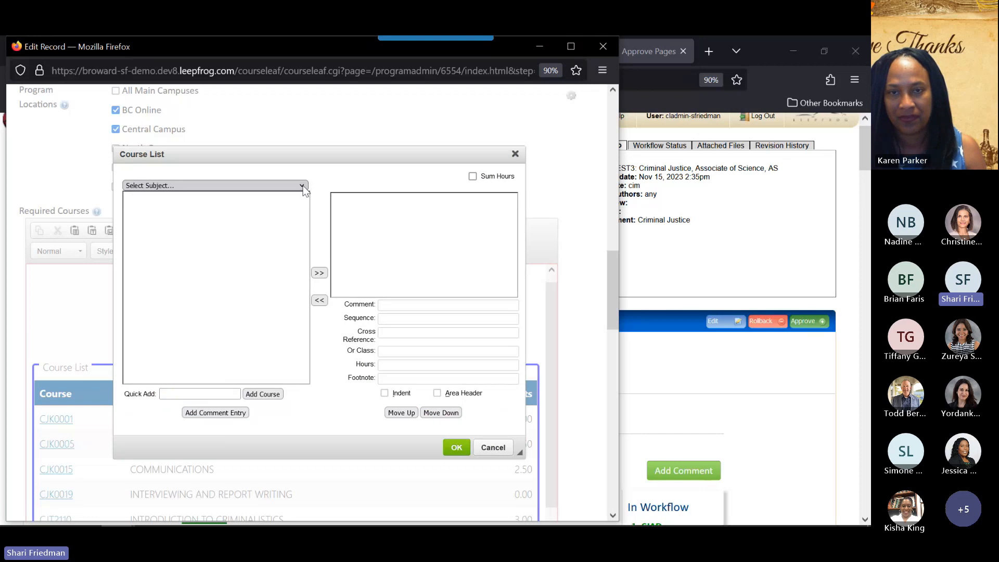
Step: Add ACG1003 Accounting Survey from the Accounting General (ACG) subject to the new course list
{"action": "left_click", "coordinate": [303, 186]}
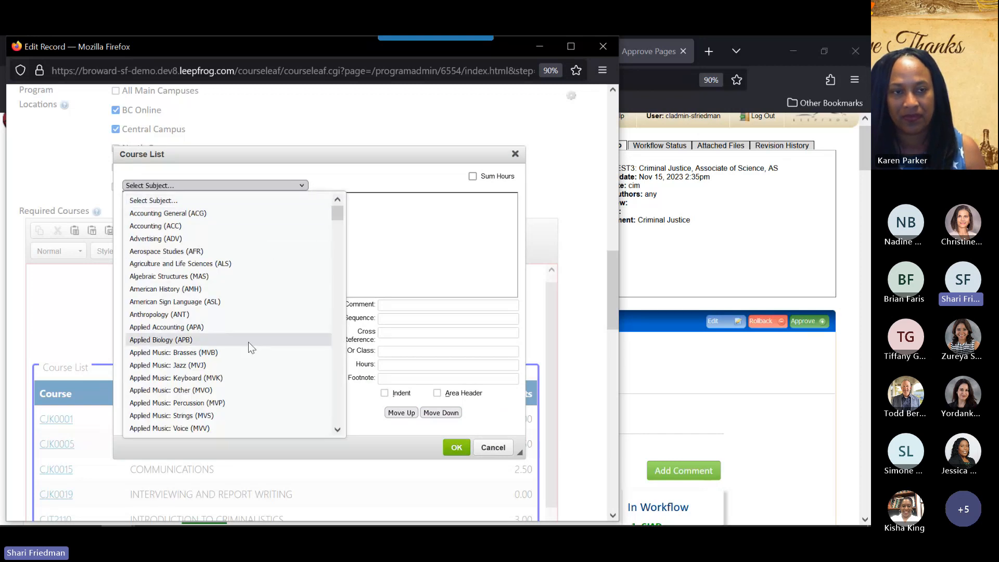
{"action": "scroll", "coordinate": [248, 342], "scroll_direction": "down", "scroll_amount": 4}
{"action": "scroll", "coordinate": [248, 341], "scroll_direction": "up", "scroll_amount": 3}
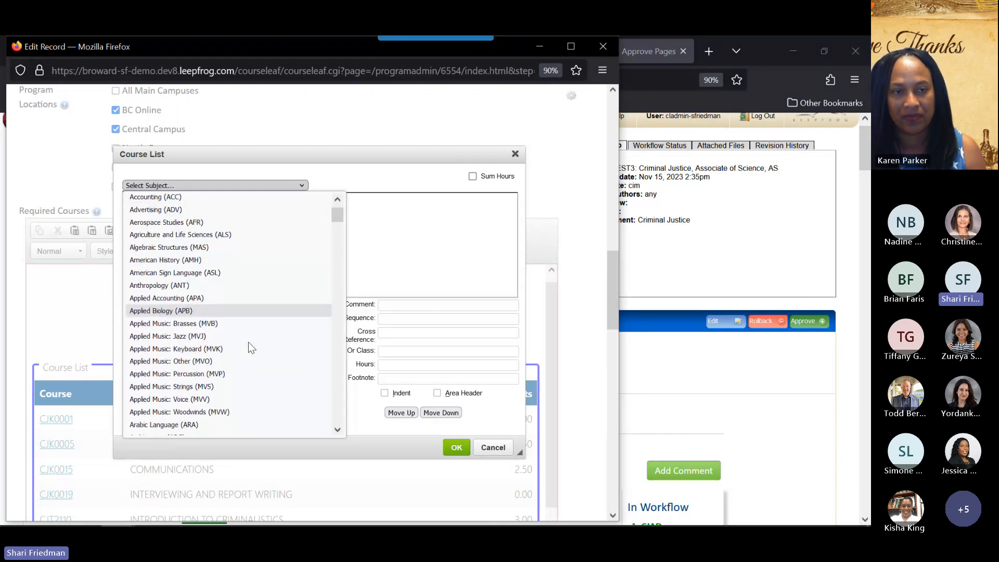
{"action": "scroll", "coordinate": [248, 342], "scroll_direction": "up", "scroll_amount": 2}
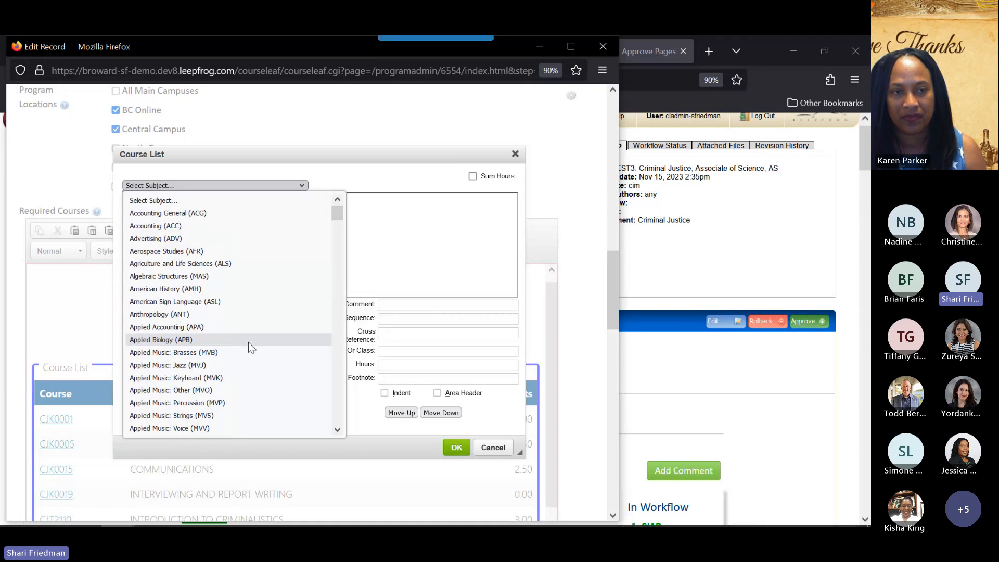
{"action": "left_click", "coordinate": [149, 214]}
{"action": "left_click", "coordinate": [218, 200]}
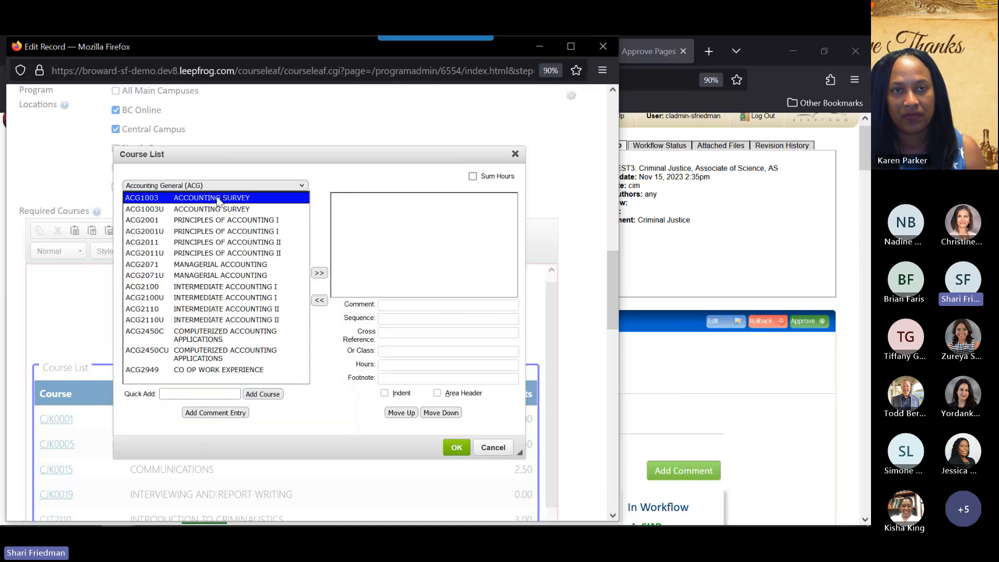
{"action": "double_click", "coordinate": [218, 201]}
Step: Add ANT2000 Introduction to Anthropology from the Anthropology (ANT) subject to the new course list
{"action": "left_click", "coordinate": [304, 188]}
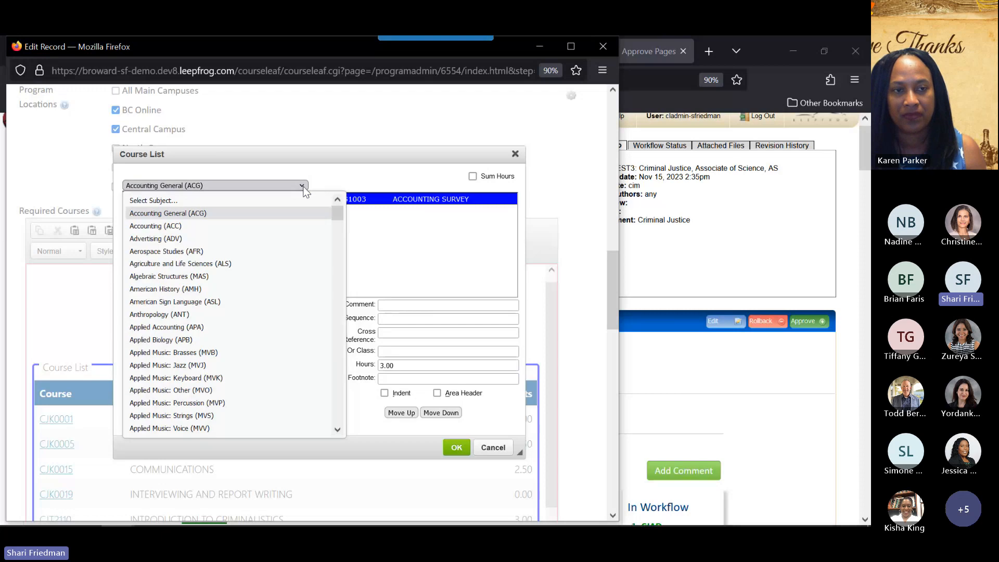
{"action": "left_click", "coordinate": [172, 315]}
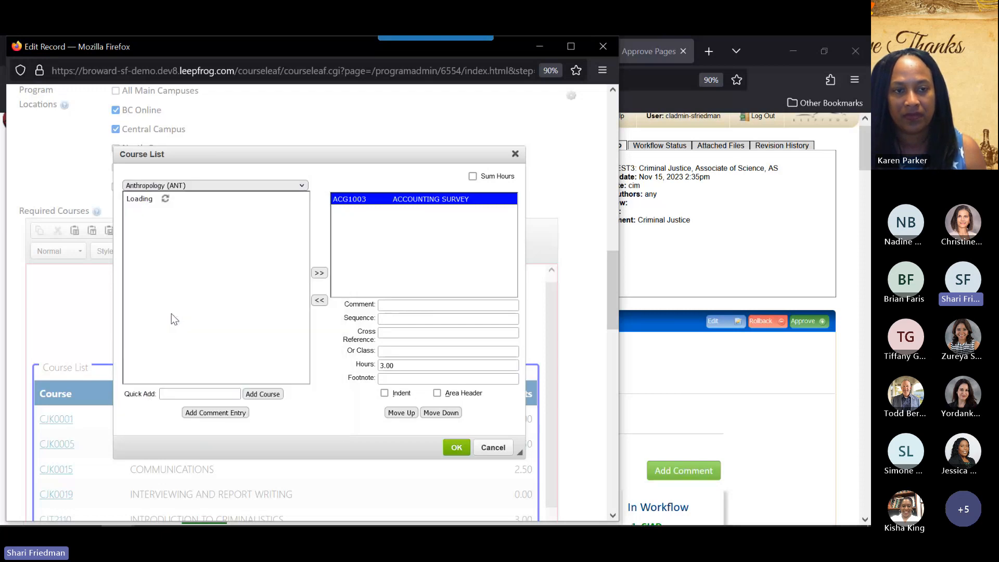
{"action": "left_click", "coordinate": [207, 199]}
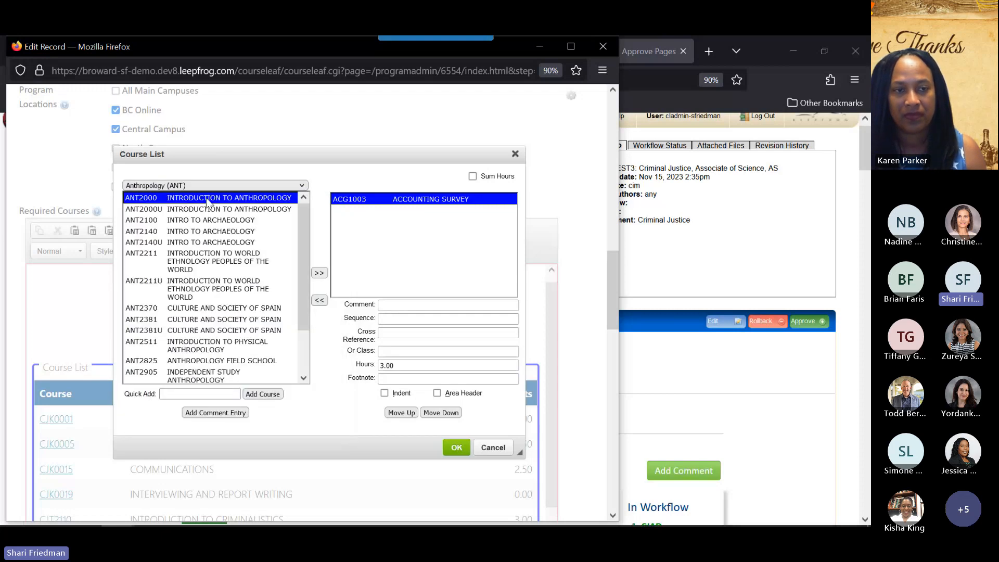
{"action": "double_click", "coordinate": [206, 199]}
Step: Add MVJ1006 Pre-Principal II - Bass, Electric from the Applied Music: Jazz (MVJ) subject to the new course list
{"action": "left_click", "coordinate": [304, 188]}
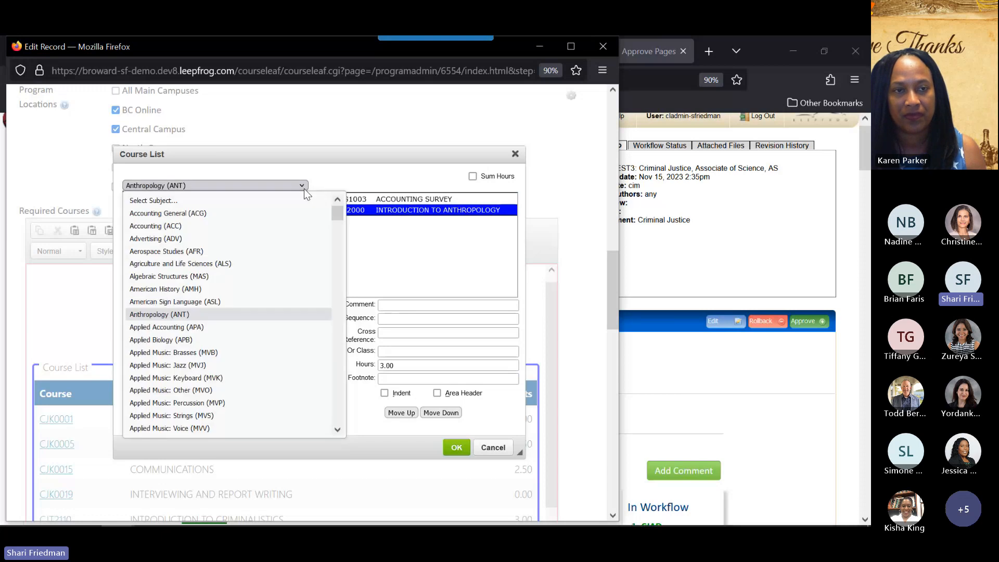
{"action": "left_click", "coordinate": [223, 365]}
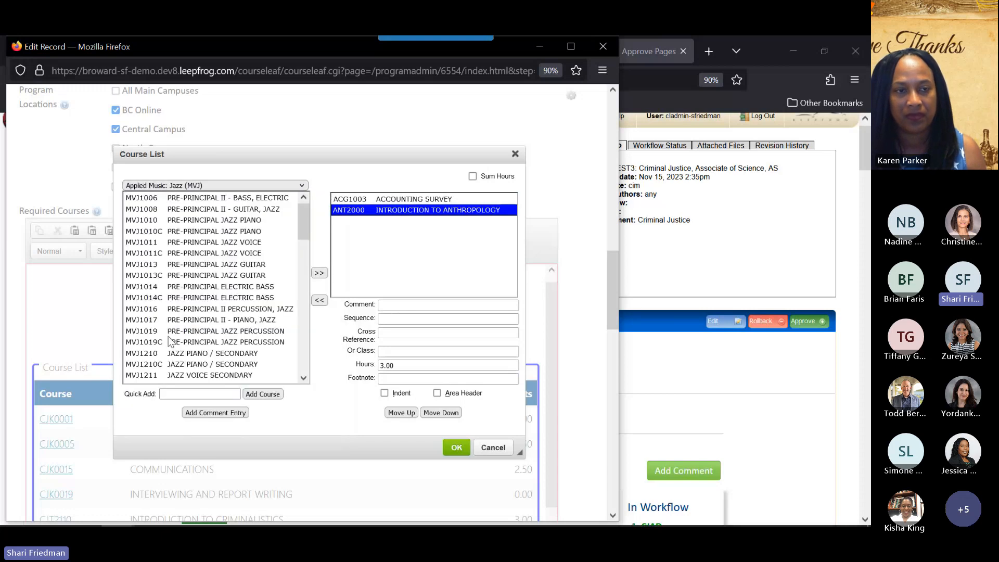
{"action": "left_click", "coordinate": [183, 201]}
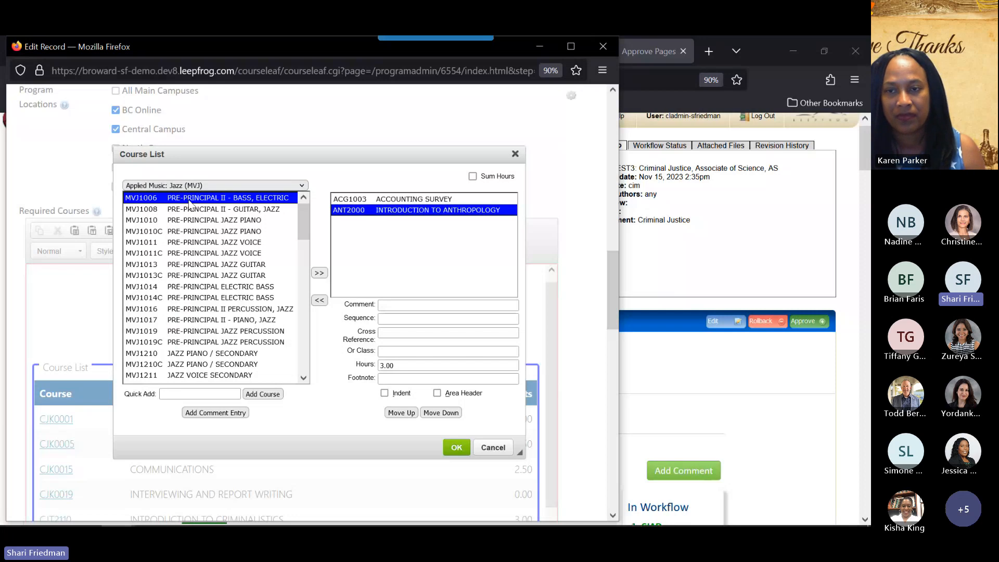
{"action": "left_click", "coordinate": [319, 273]}
{"action": "left_click", "coordinate": [280, 197]}
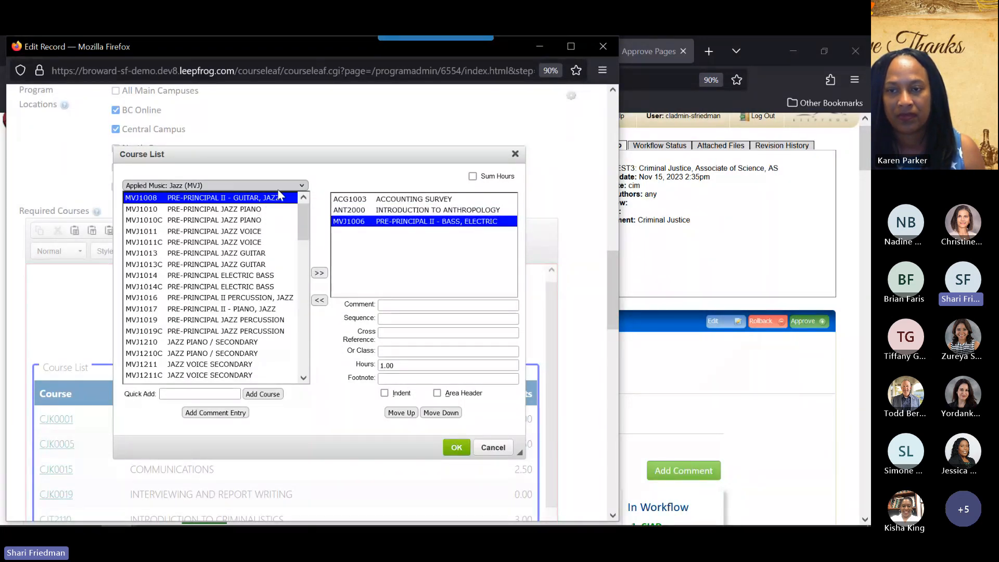
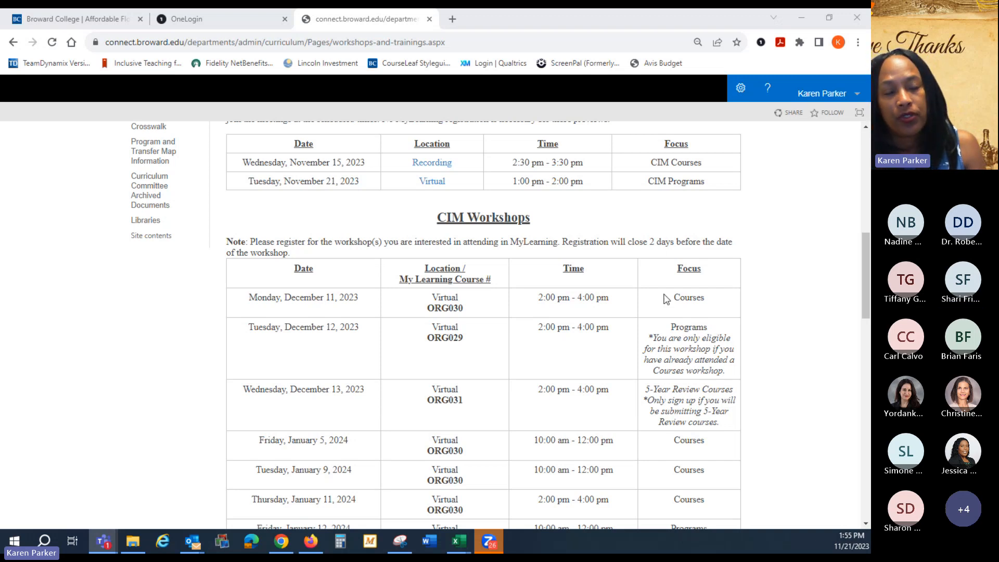
{"action": "scroll", "coordinate": [695, 295], "scroll_direction": "up", "scroll_amount": 2}
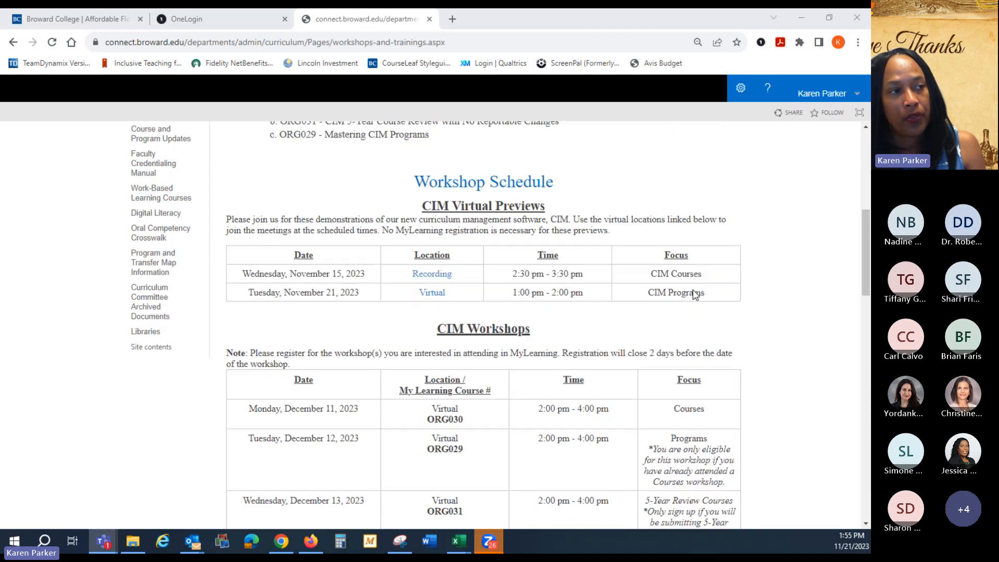
Step: Review the registration instructions and ORG course numbers on the Workshops, Trainings, and Tutorials page
{"action": "scroll", "coordinate": [695, 295], "scroll_direction": "up", "scroll_amount": 7}
{"action": "mouse_move", "coordinate": [354, 196]}
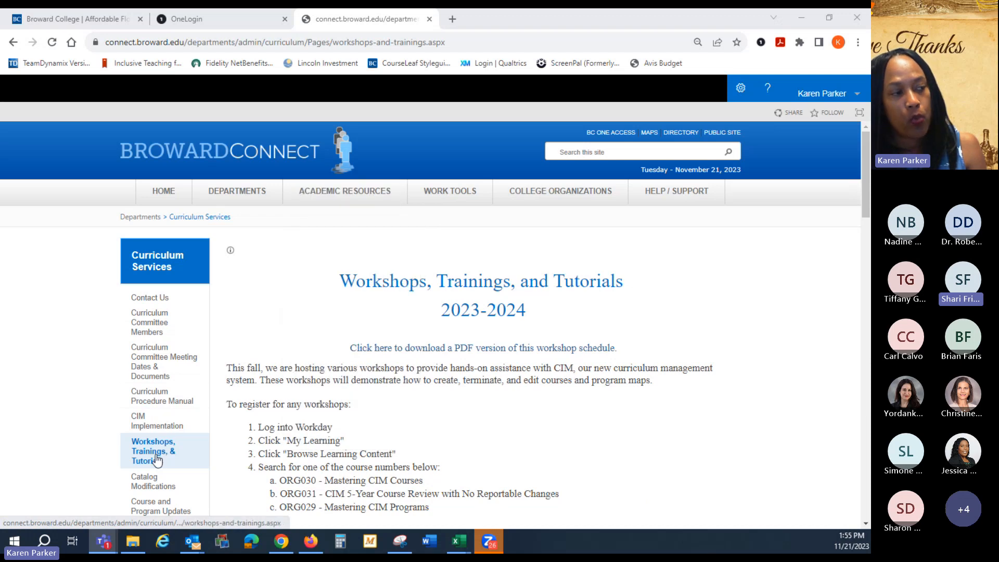
{"action": "scroll", "coordinate": [587, 375], "scroll_direction": "down", "scroll_amount": 3}
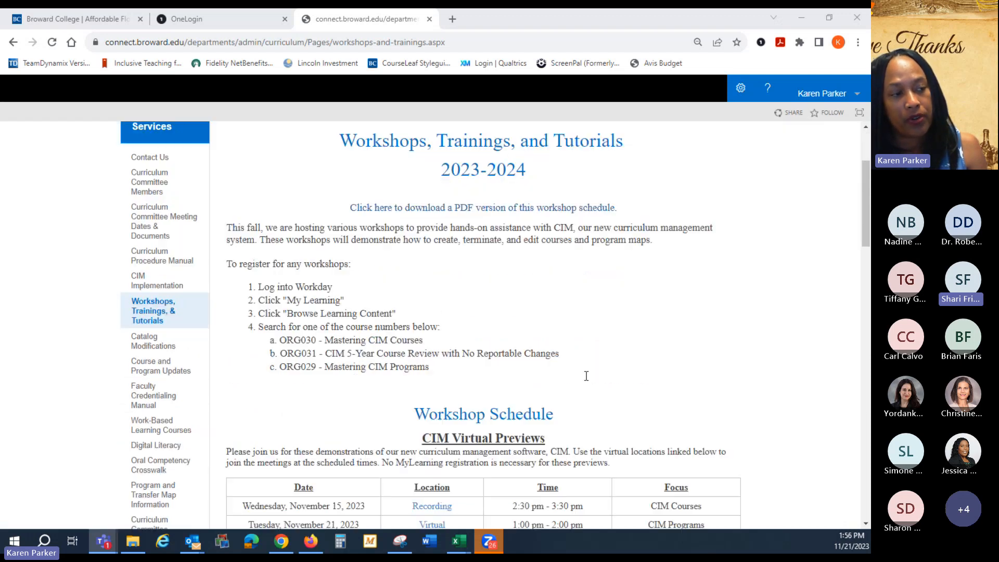
{"action": "scroll", "coordinate": [587, 375], "scroll_direction": "down", "scroll_amount": 3}
{"action": "scroll", "coordinate": [458, 318], "scroll_direction": "up", "scroll_amount": 4}
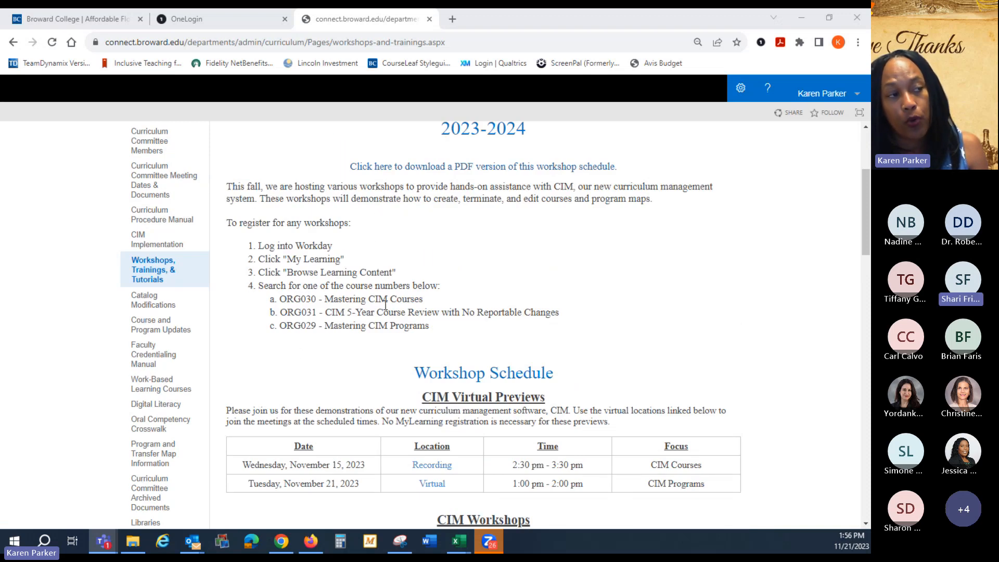
Step: Read through the CIM Virtual Previews and CIM Workshops schedules, from the first sessions down to the Video Tutorials section
{"action": "scroll", "coordinate": [560, 236], "scroll_direction": "down", "scroll_amount": 4}
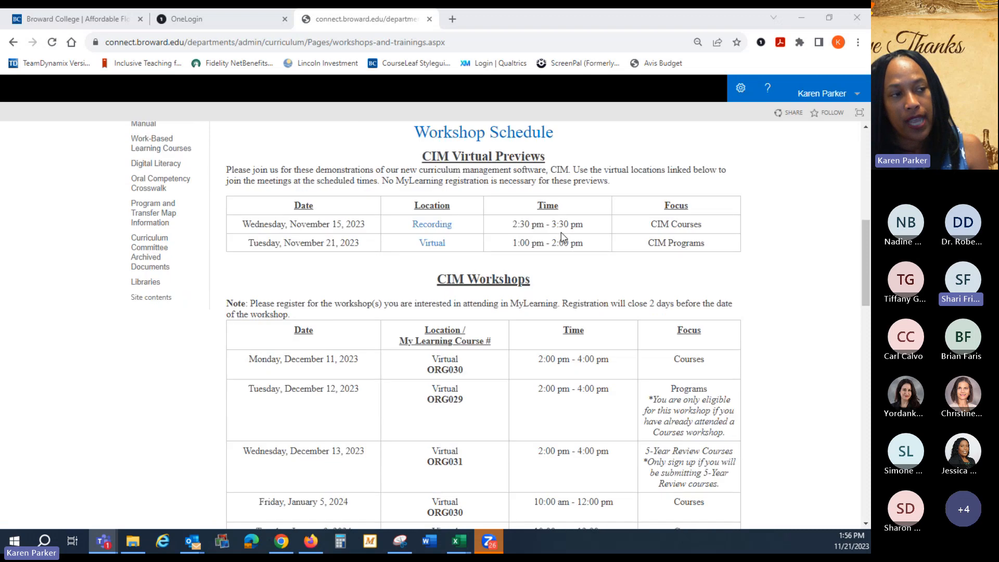
{"action": "scroll", "coordinate": [561, 232], "scroll_direction": "down", "scroll_amount": 2}
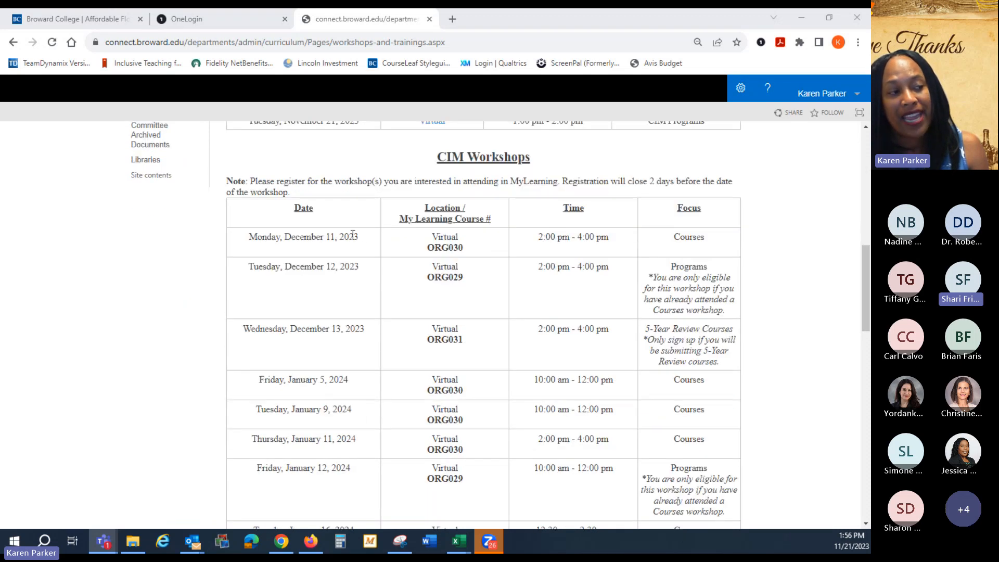
{"action": "scroll", "coordinate": [342, 244], "scroll_direction": "down", "scroll_amount": 1}
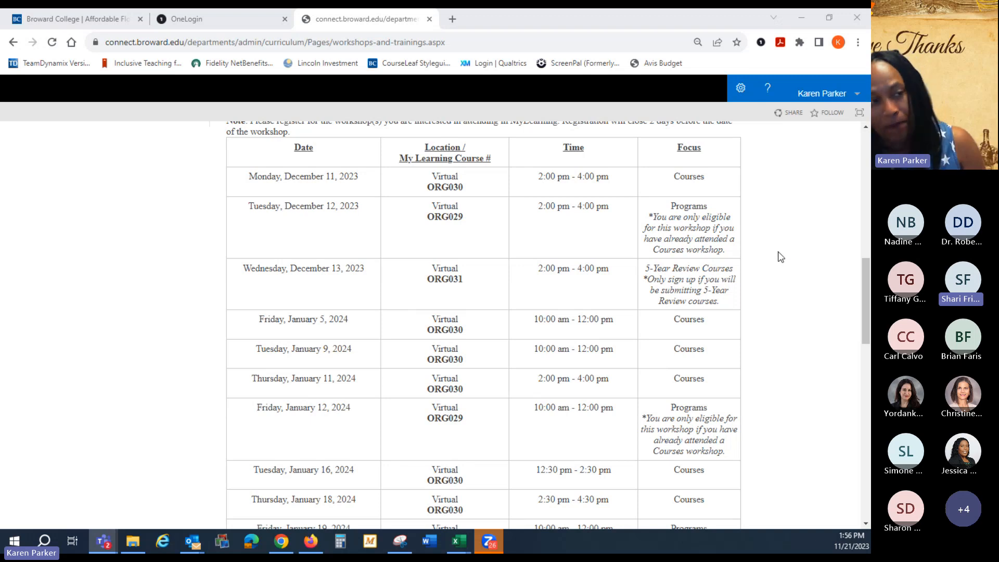
{"action": "scroll", "coordinate": [780, 297], "scroll_direction": "down", "scroll_amount": 1}
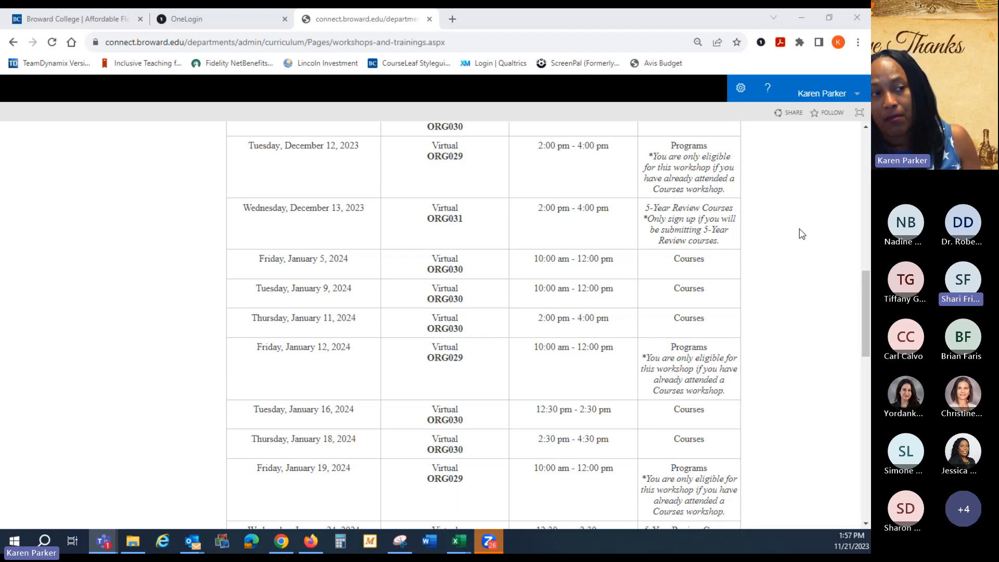
{"action": "scroll", "coordinate": [713, 251], "scroll_direction": "up", "scroll_amount": 3}
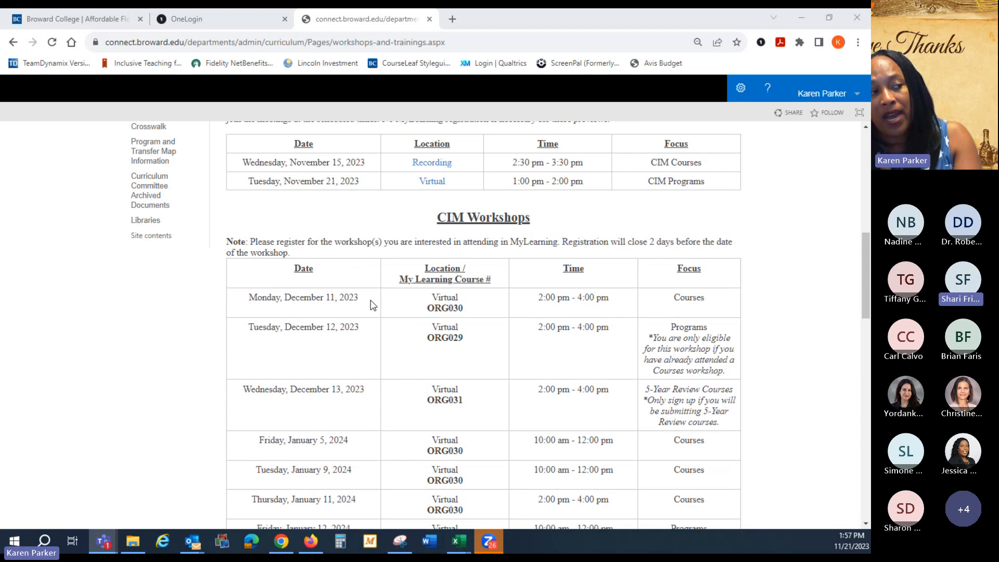
{"action": "scroll", "coordinate": [385, 302], "scroll_direction": "down", "scroll_amount": 10}
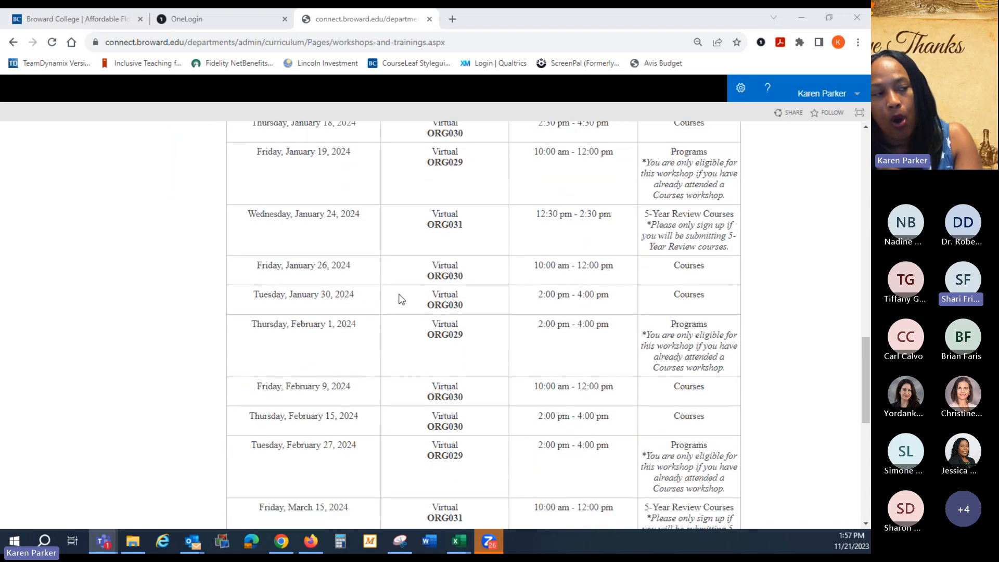
{"action": "scroll", "coordinate": [400, 299], "scroll_direction": "down", "scroll_amount": 5}
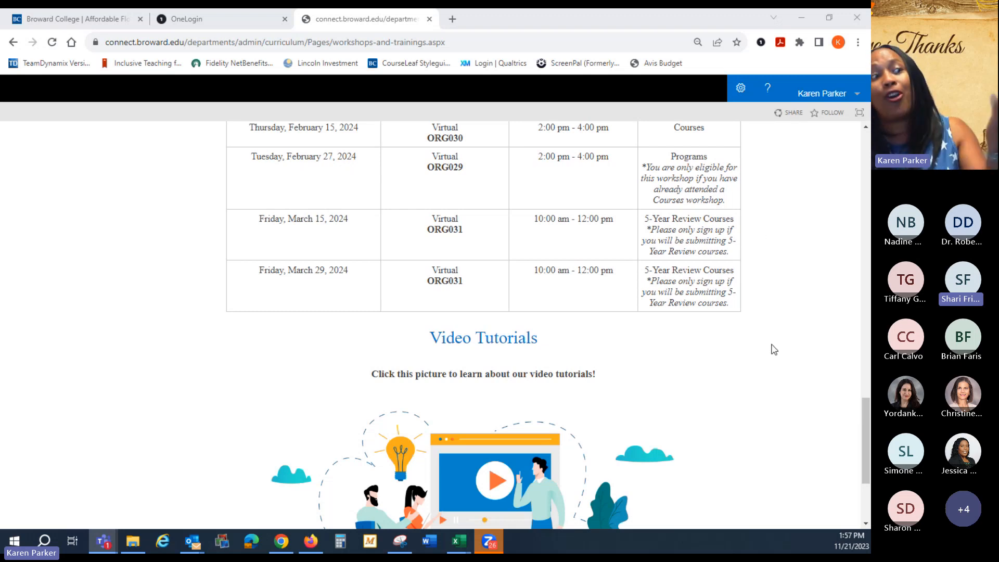
Step: Recheck the workshop registration steps and the focus of the first December sessions in the CIM Workshops table
{"action": "scroll", "coordinate": [775, 338], "scroll_direction": "up", "scroll_amount": 5}
{"action": "scroll", "coordinate": [774, 348], "scroll_direction": "up", "scroll_amount": 10}
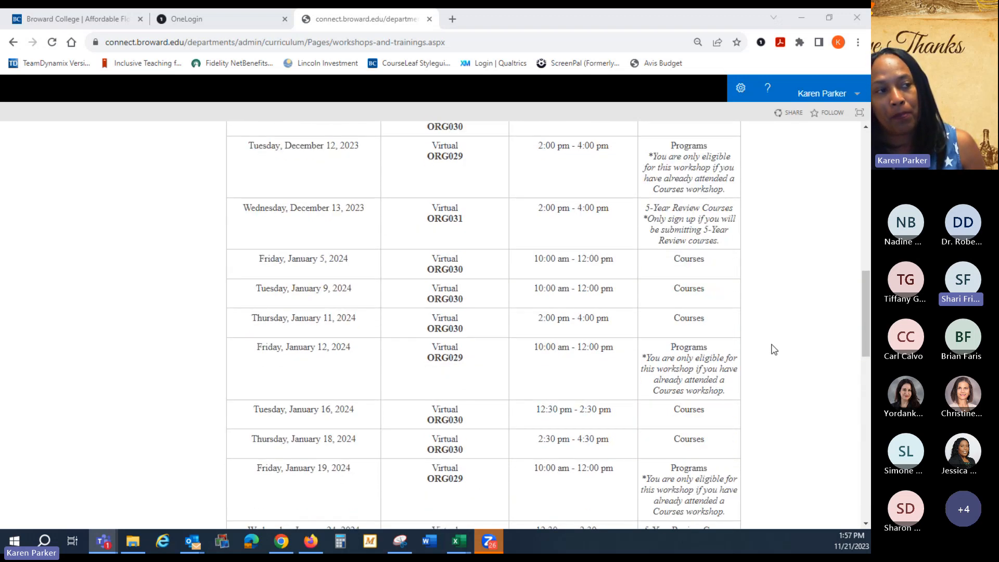
{"action": "scroll", "coordinate": [738, 363], "scroll_direction": "up", "scroll_amount": 8}
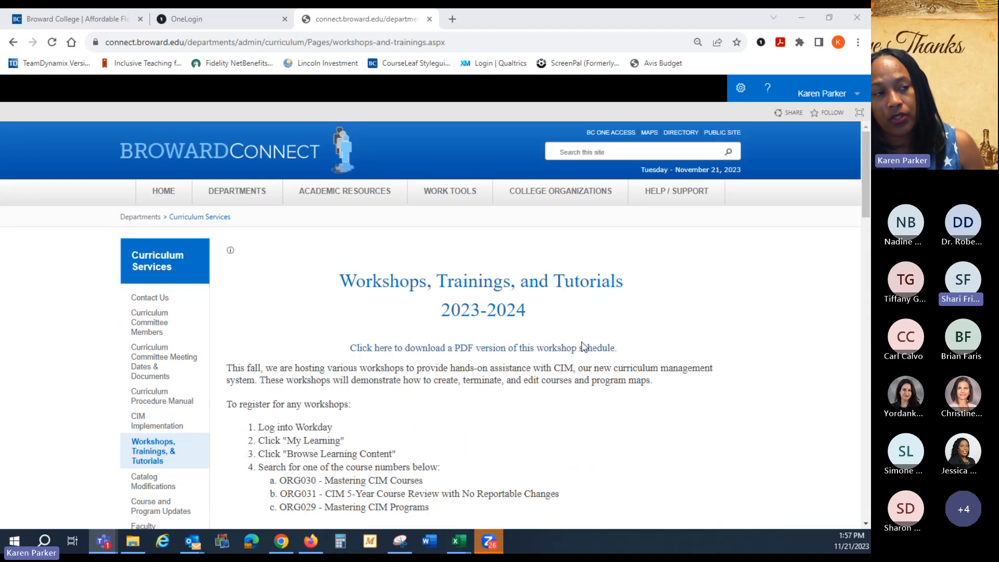
{"action": "scroll", "coordinate": [580, 353], "scroll_direction": "down", "scroll_amount": 1}
{"action": "scroll", "coordinate": [621, 355], "scroll_direction": "down", "scroll_amount": 2}
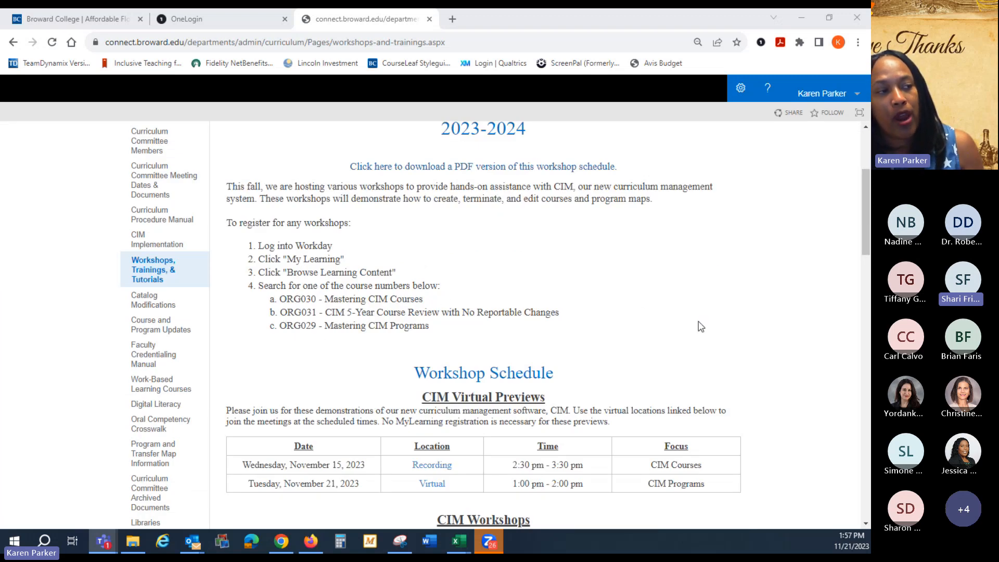
{"action": "scroll", "coordinate": [701, 327], "scroll_direction": "down", "scroll_amount": 5}
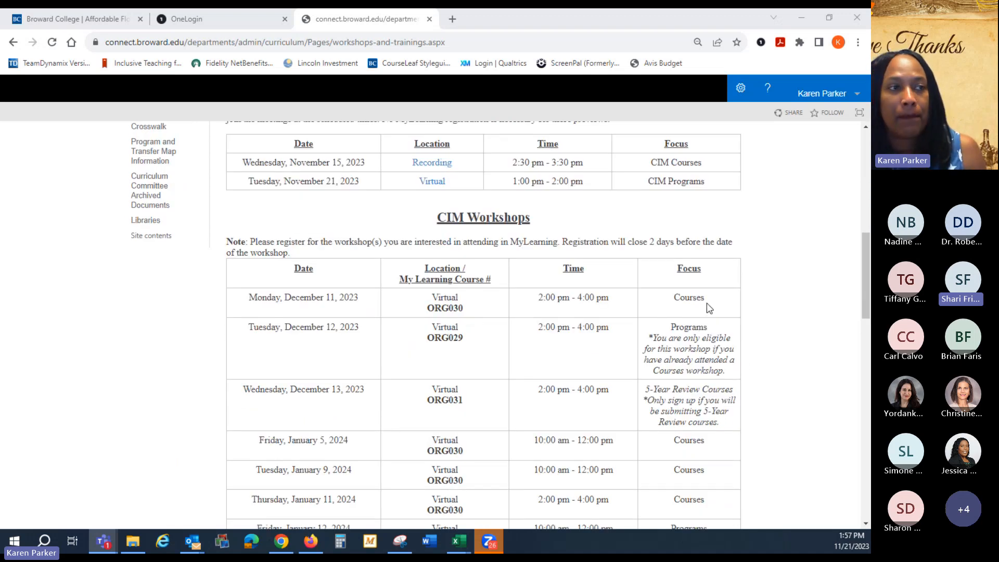
{"action": "scroll", "coordinate": [671, 324], "scroll_direction": "up", "scroll_amount": 2}
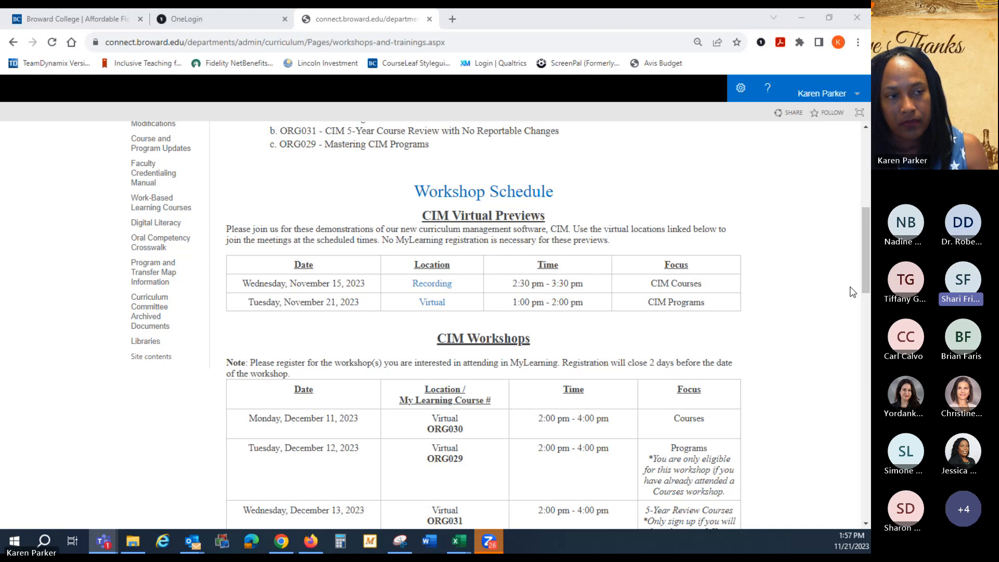
Step: Select the full web address of the workshops and trainings page and switch to Teams
{"action": "scroll", "coordinate": [770, 322], "scroll_direction": "up", "scroll_amount": 7}
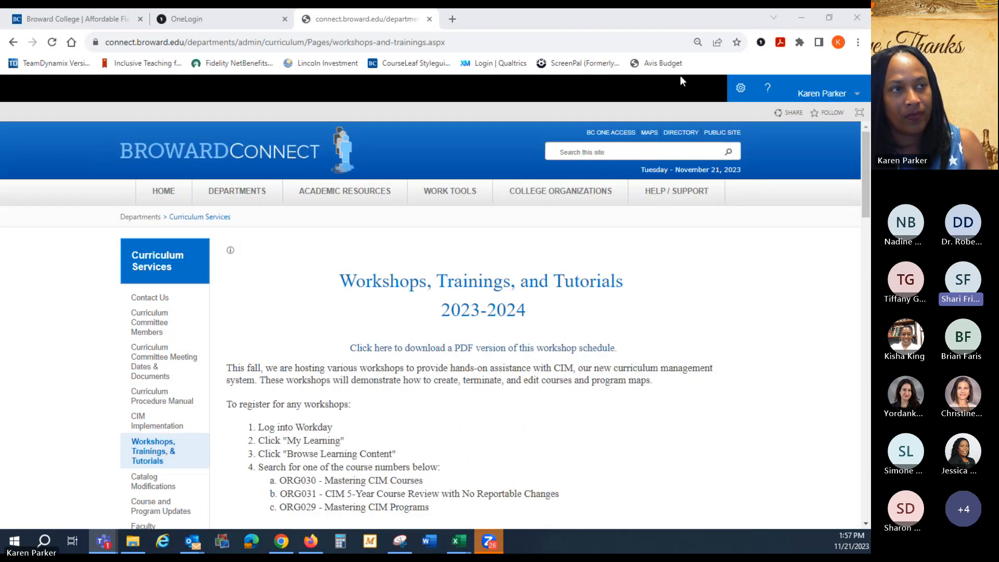
{"action": "left_click", "coordinate": [666, 44]}
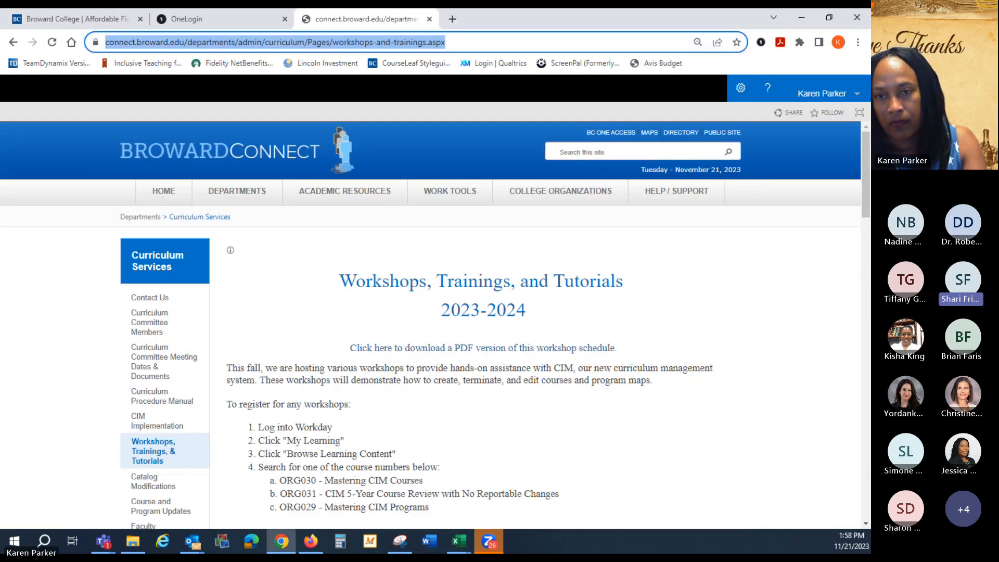
{"action": "key", "text": "alt+Tab"}
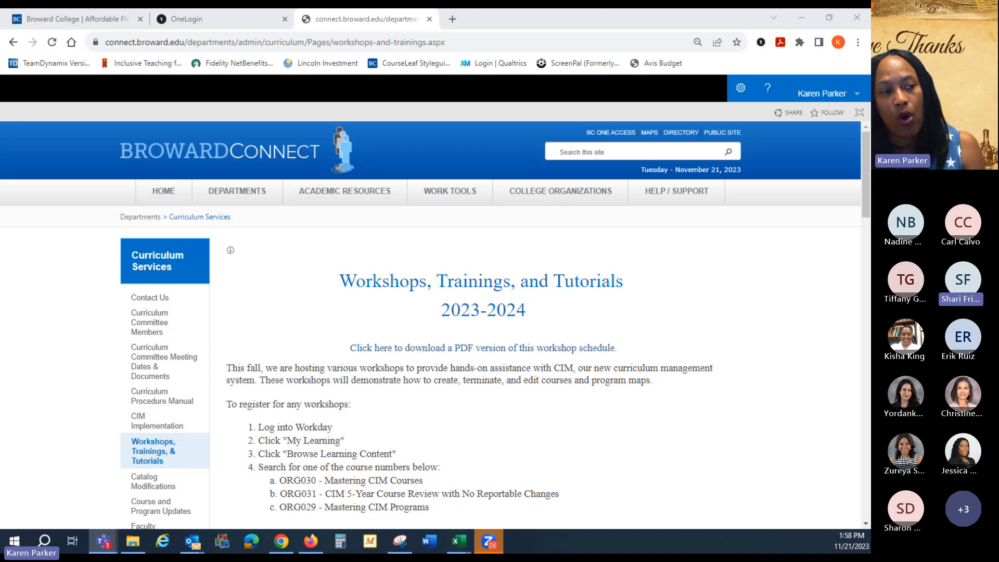
Step: Locate the Recording and Virtual links in the CIM Virtual Previews table
{"action": "scroll", "coordinate": [657, 268], "scroll_direction": "down", "scroll_amount": 7}
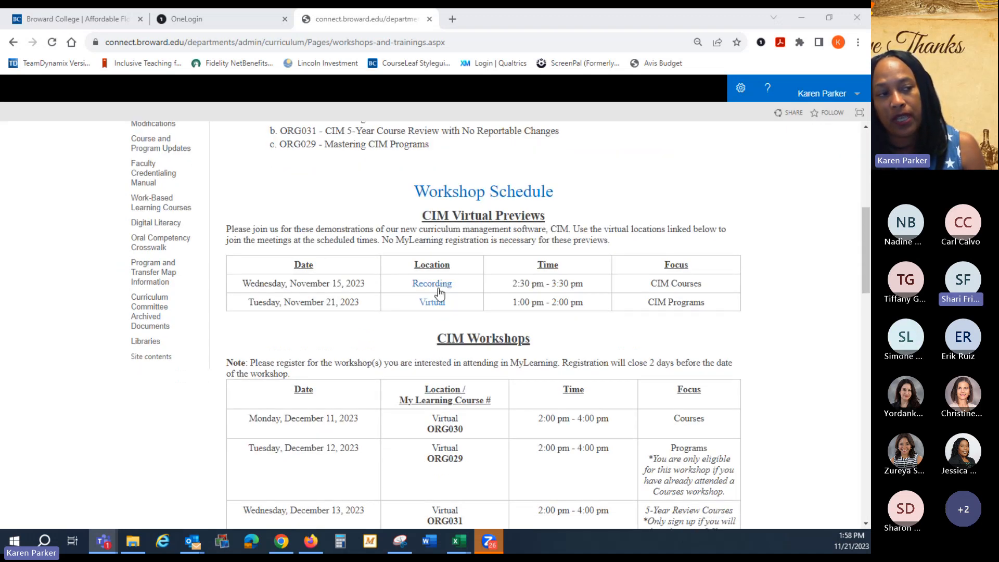